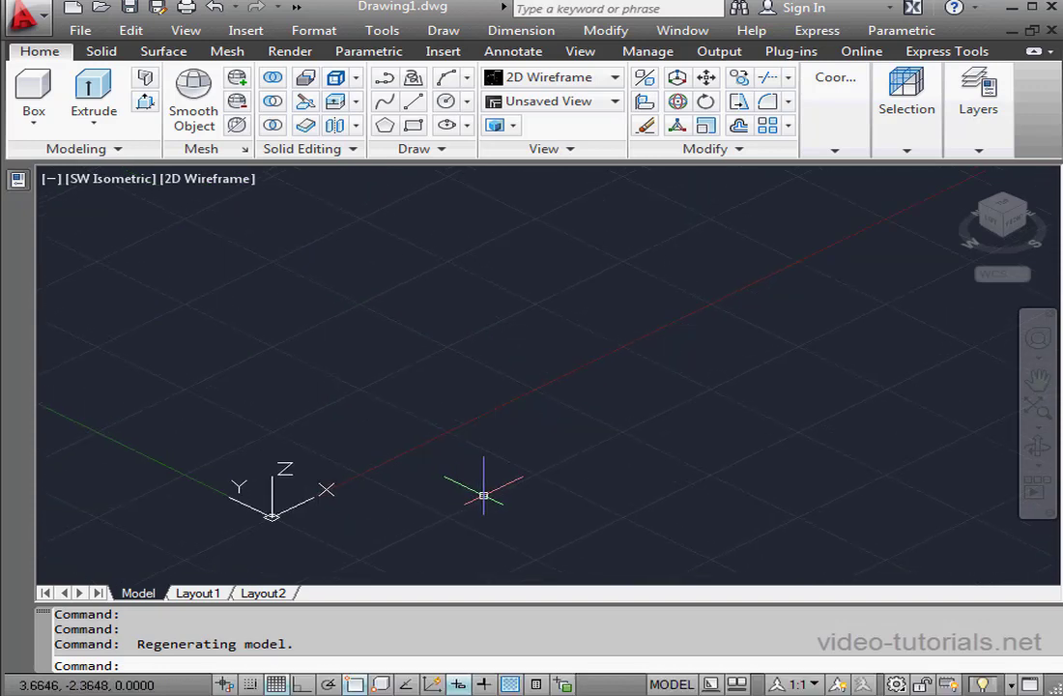
Draw a 5 by 5 rectangle on the ground plane near the origin.
{"action": "left_click", "coordinate": [412, 125]}
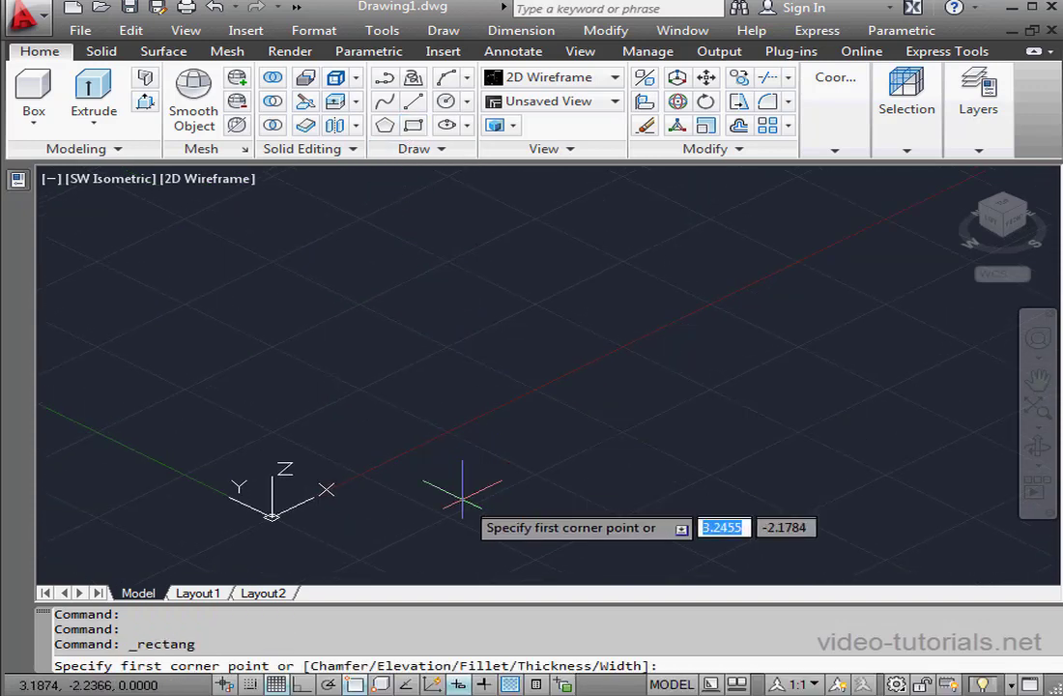
{"action": "left_click", "coordinate": [451, 515]}
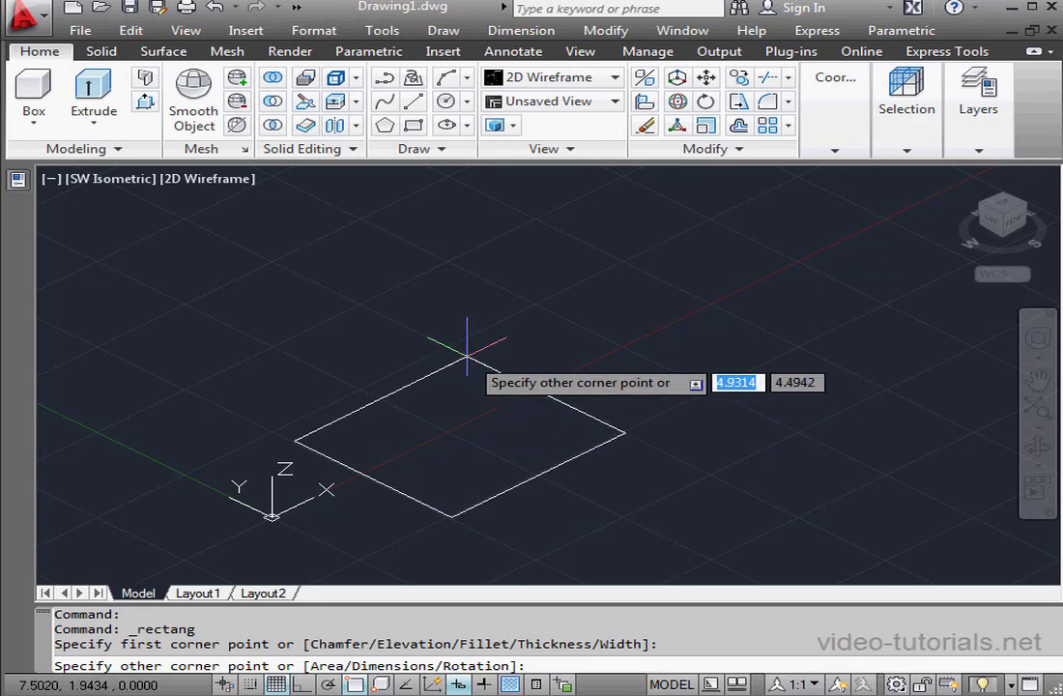
{"action": "key", "text": "Tab"}
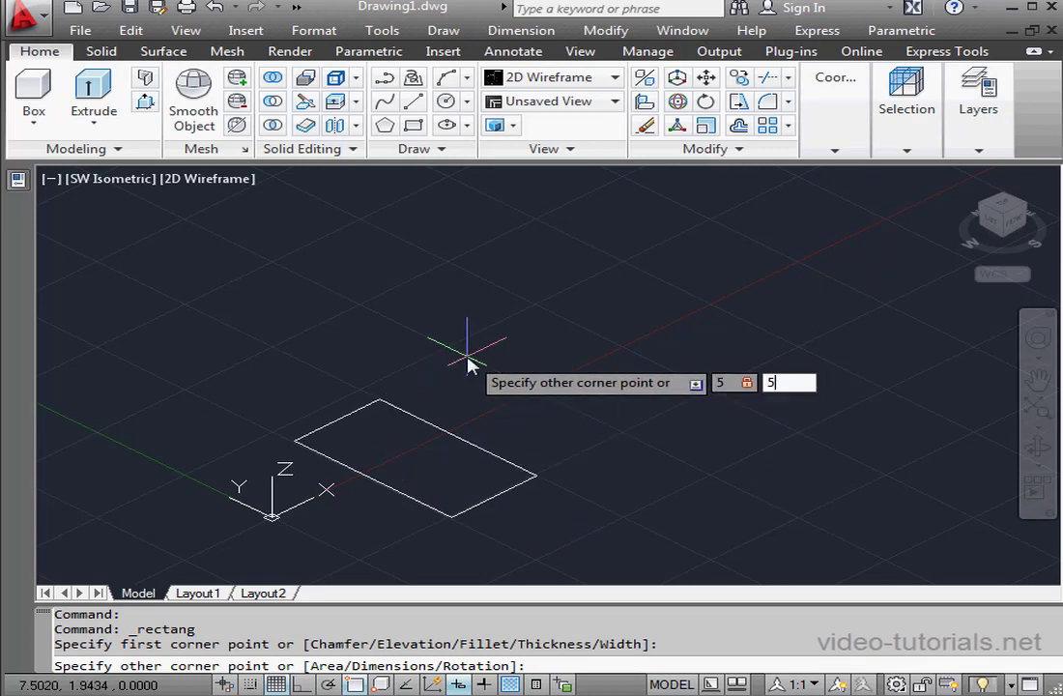
{"action": "type", "text": "5"}
{"action": "key", "text": "Return"}
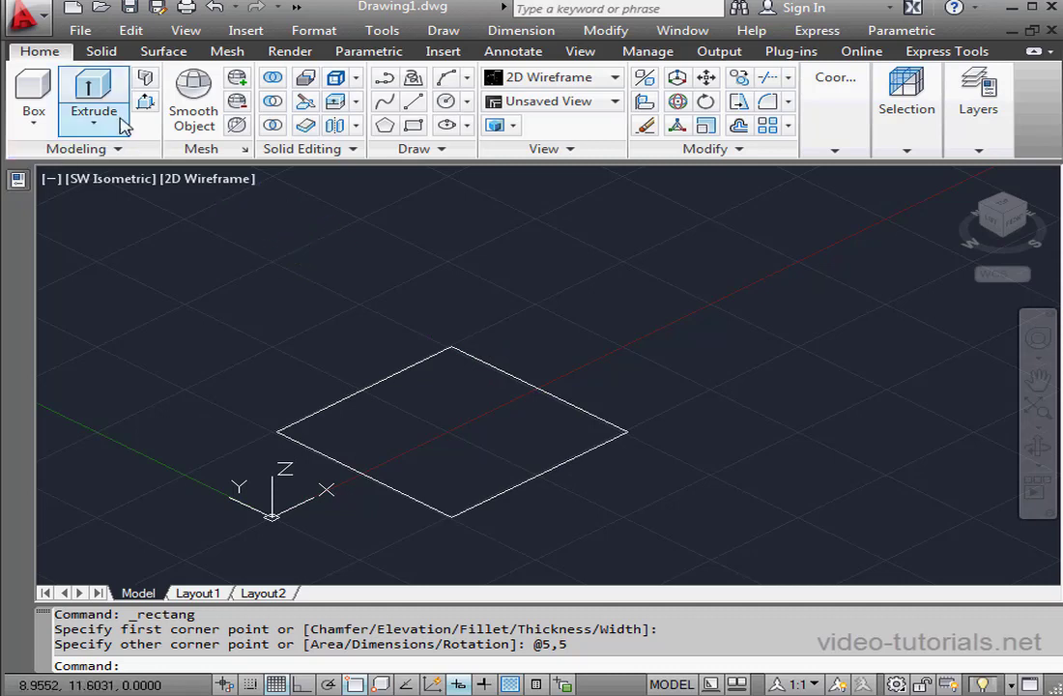
Extrude the rectangle into a solid box 10 units high.
{"action": "left_click", "coordinate": [94, 97]}
{"action": "left_click", "coordinate": [483, 360]}
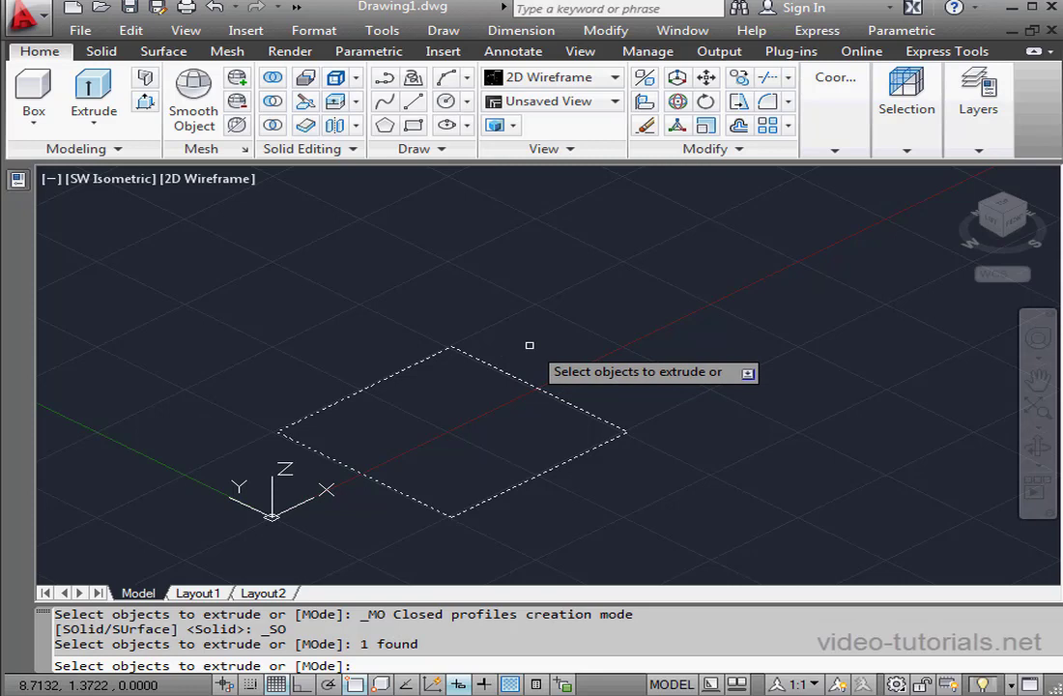
{"action": "right_click", "coordinate": [532, 342]}
{"action": "left_click", "coordinate": [589, 352]}
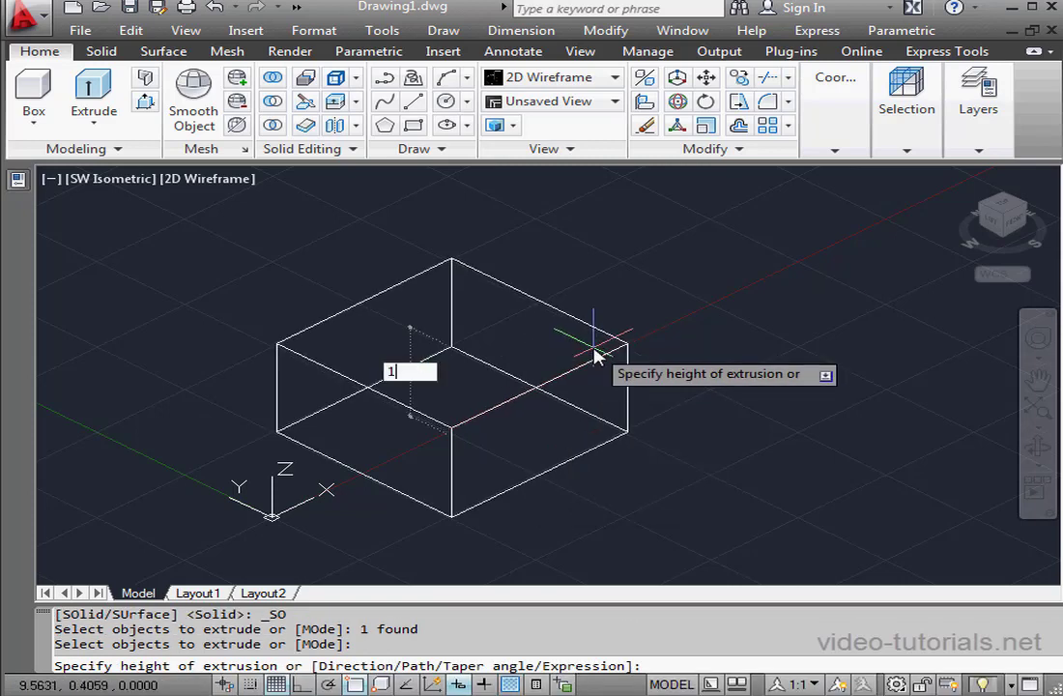
{"action": "key", "text": "Return"}
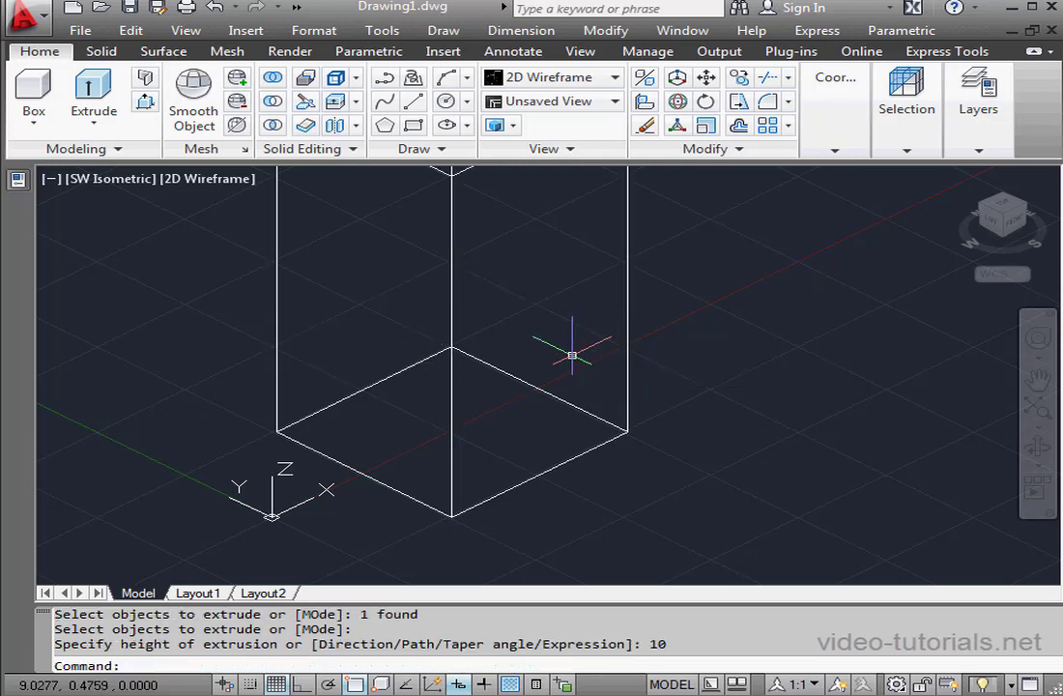
Draw an axis-end ellipse on the box's base between the midpoints of two opposite edges, with a distance of 1 to the other axis.
{"action": "mouse_move", "coordinate": [621, 360]}
{"action": "middle_mouse_down"}
{"action": "mouse_move", "coordinate": [594, 420]}
{"action": "mouse_move", "coordinate": [560, 434]}
{"action": "mouse_move", "coordinate": [563, 408]}
{"action": "middle_mouse_up"}
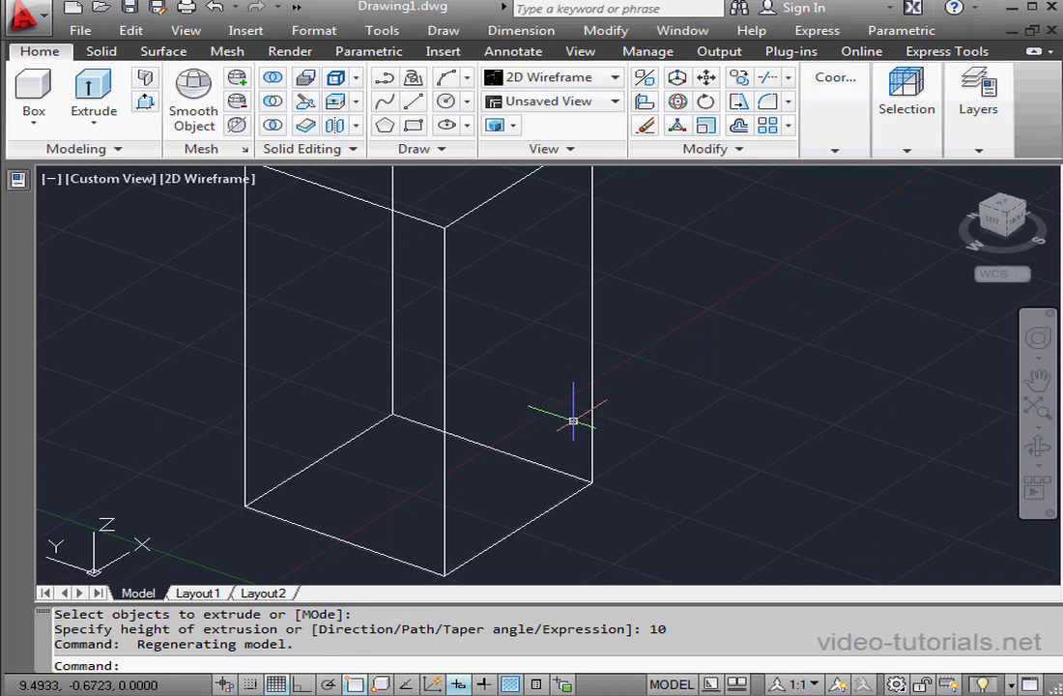
{"action": "left_click", "coordinate": [467, 126]}
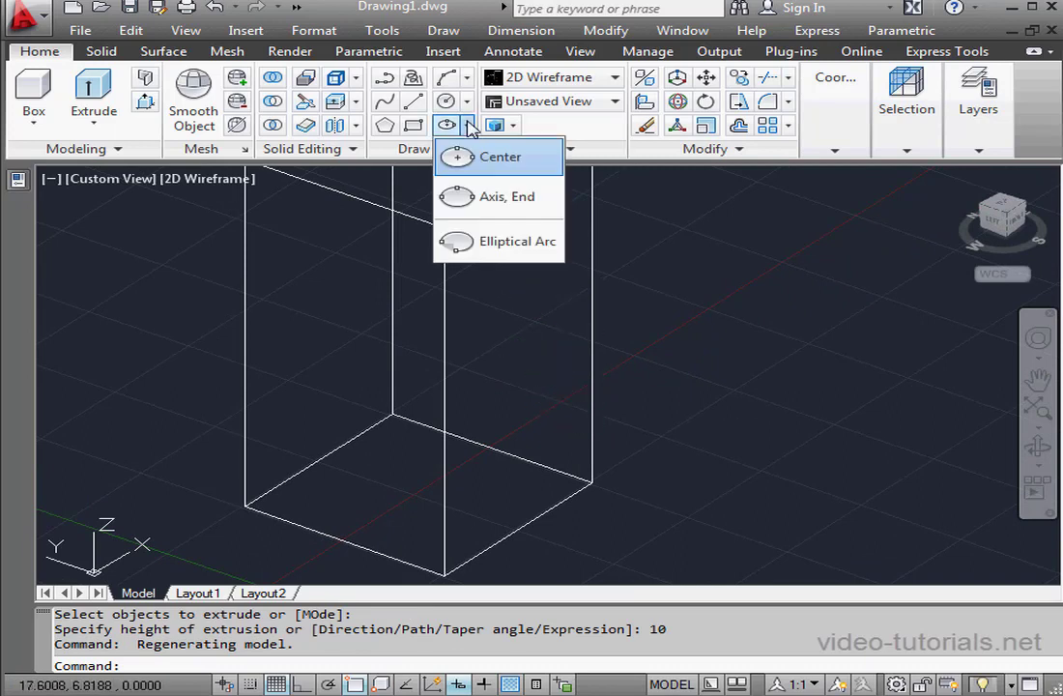
{"action": "left_click", "coordinate": [521, 197]}
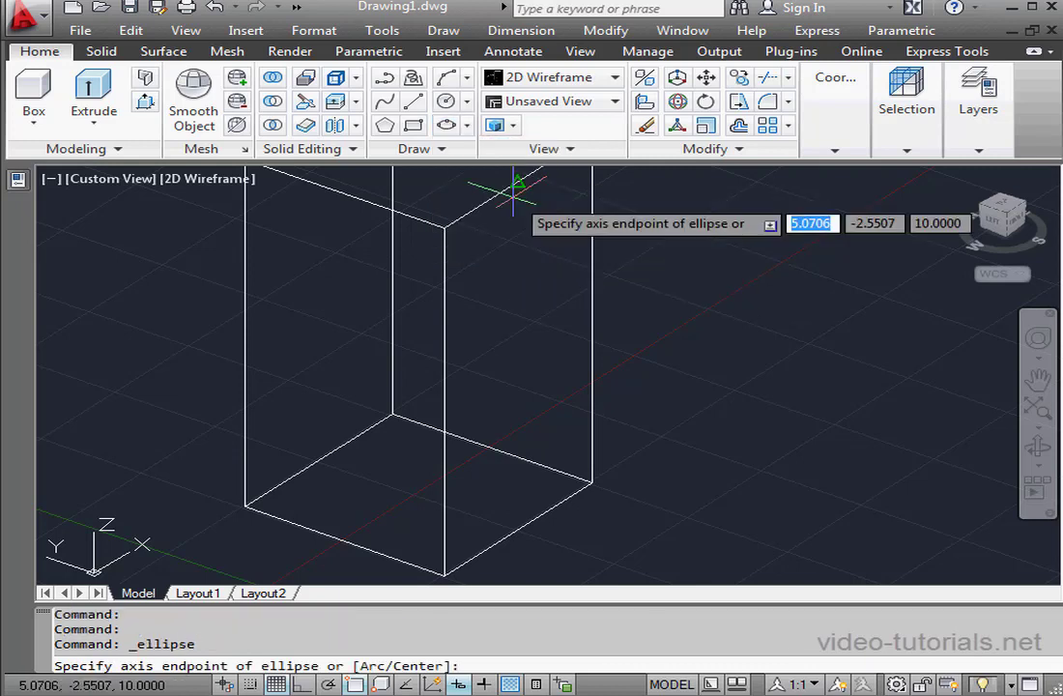
{"action": "left_click", "coordinate": [492, 447]}
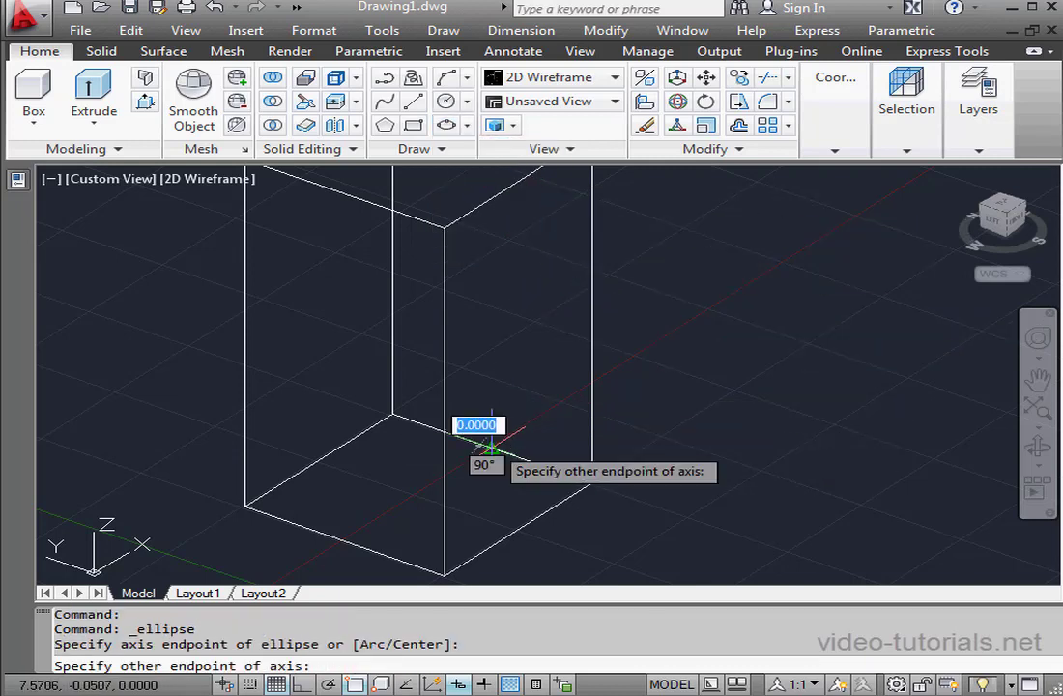
{"action": "left_click", "coordinate": [340, 529]}
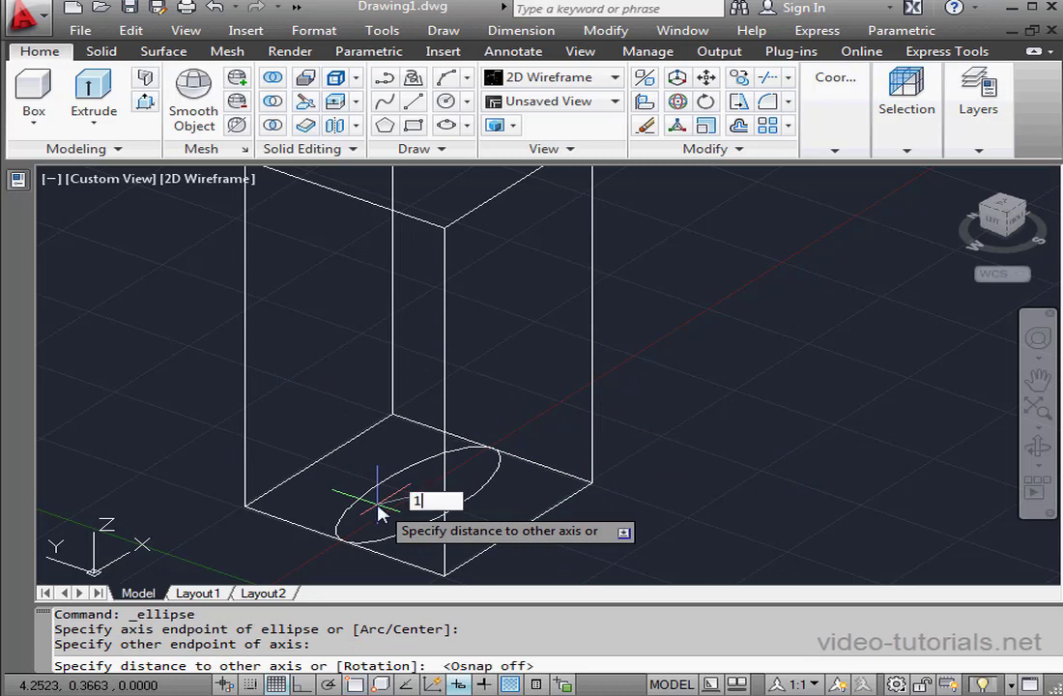
{"action": "key", "text": "Return"}
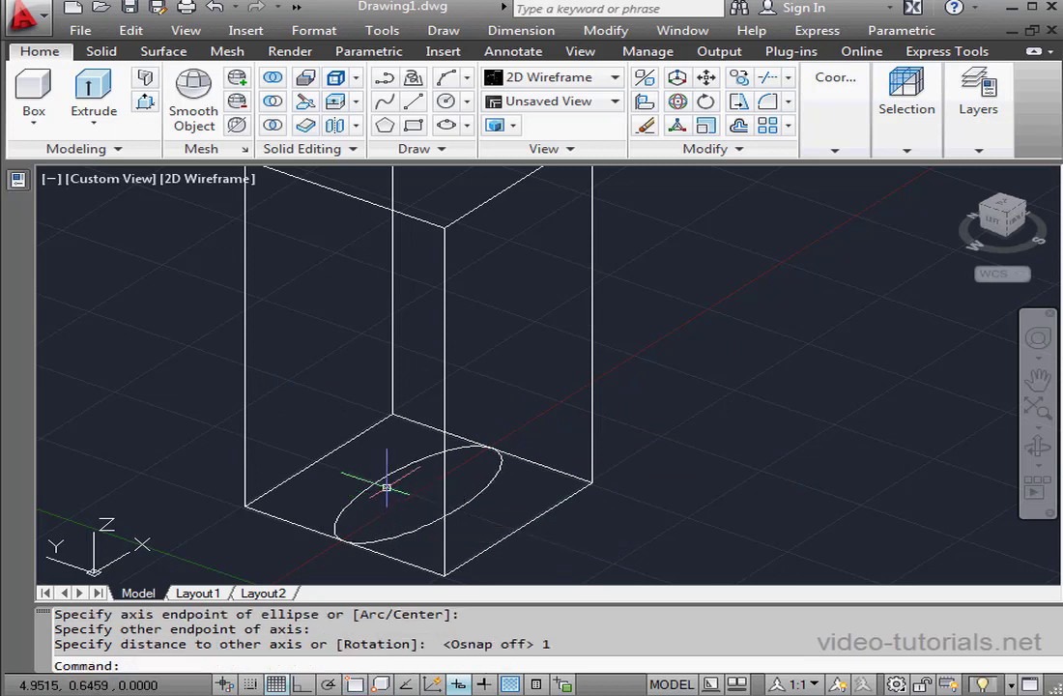
Draw a 3-point circle at the box's mid-height through the midpoints of three vertical edges, with object snap on.
{"action": "left_click", "coordinate": [472, 100]}
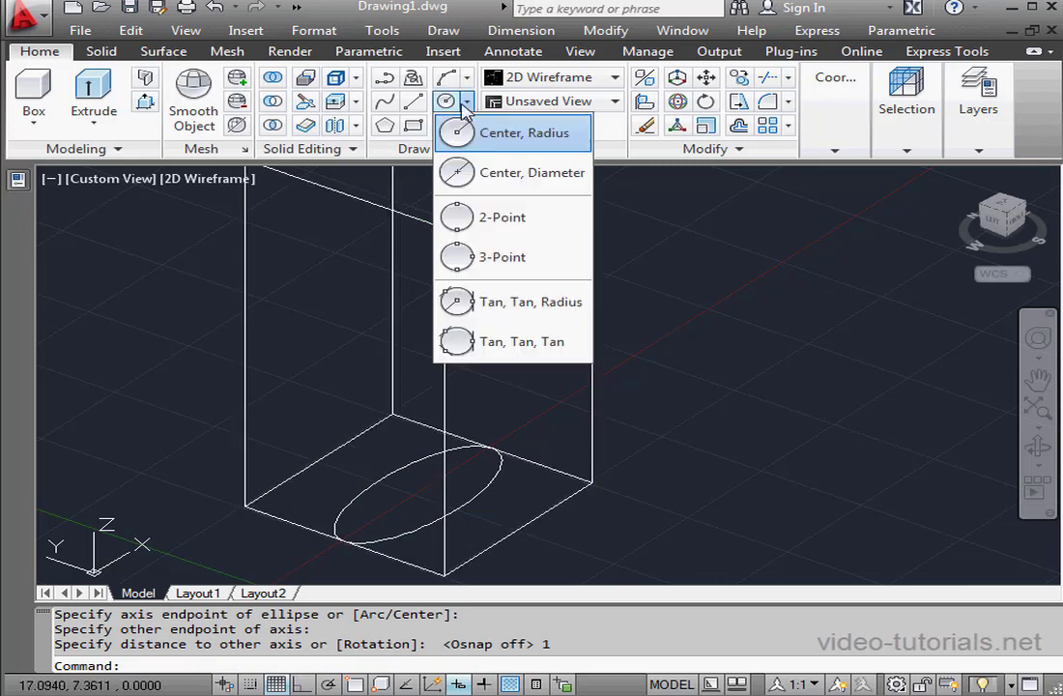
{"action": "left_click", "coordinate": [495, 261]}
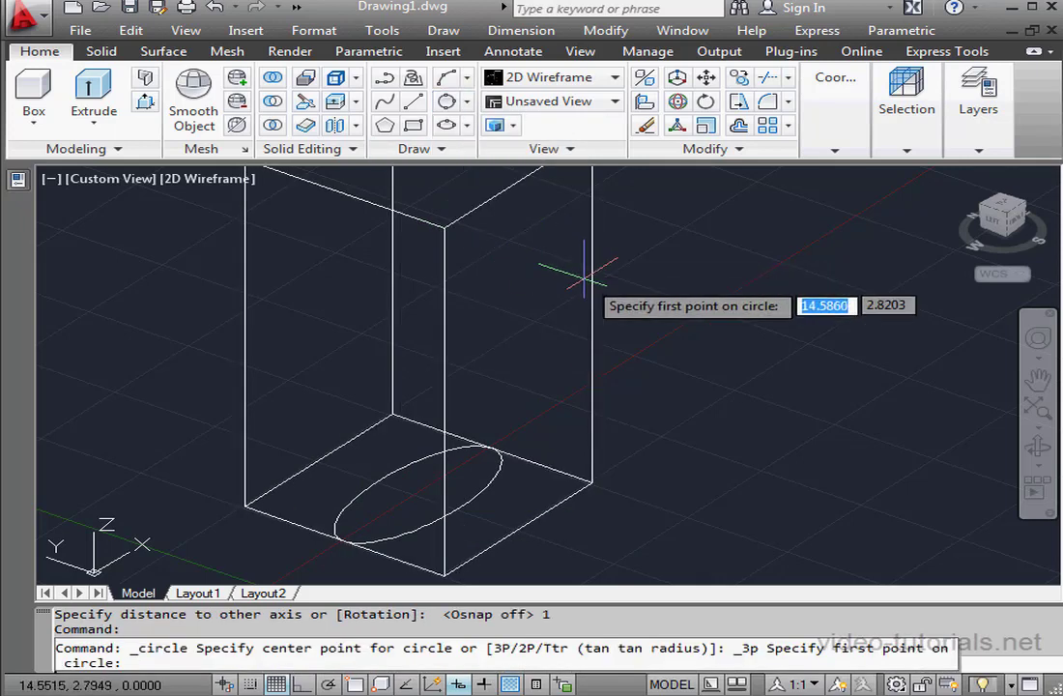
{"action": "key", "text": "F3"}
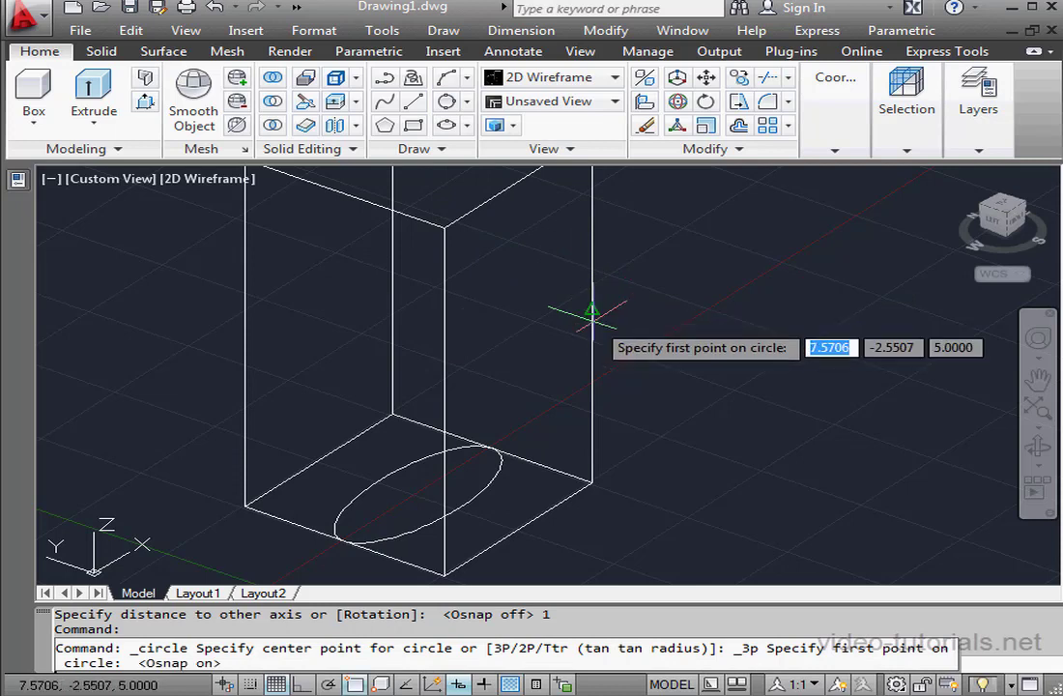
{"action": "left_click", "coordinate": [593, 309]}
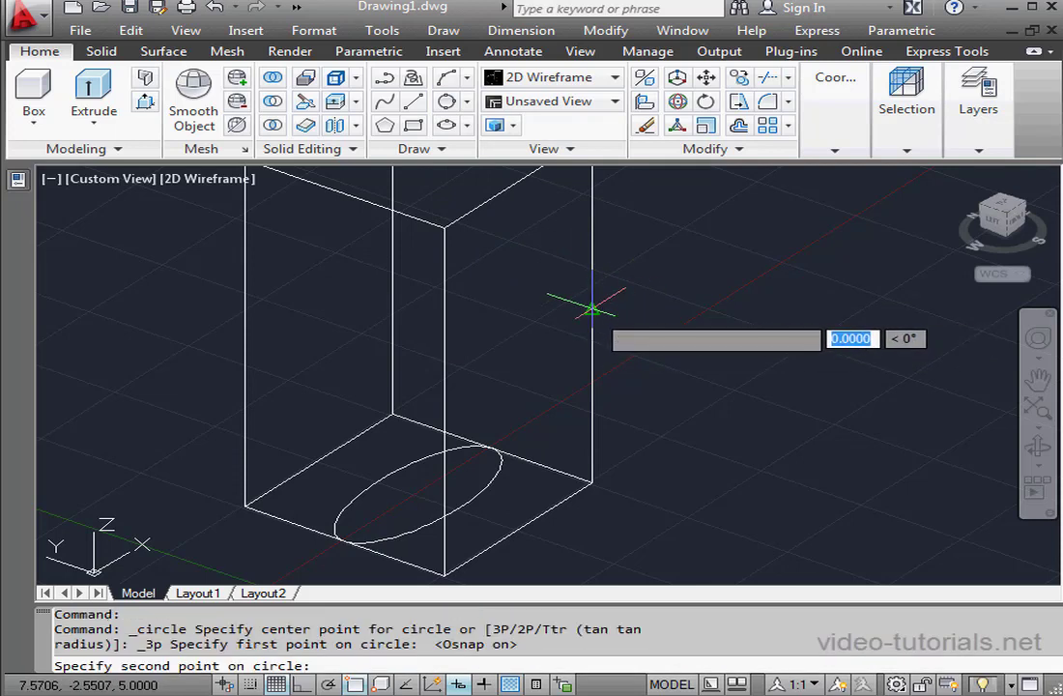
{"action": "left_click", "coordinate": [441, 399]}
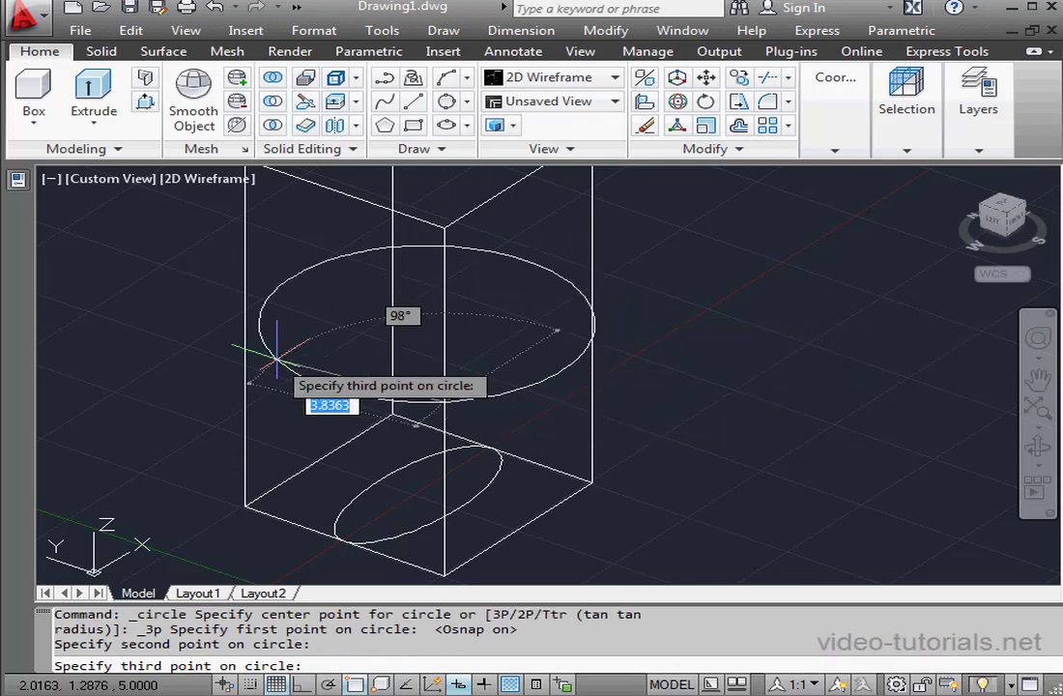
{"action": "left_click", "coordinate": [242, 320]}
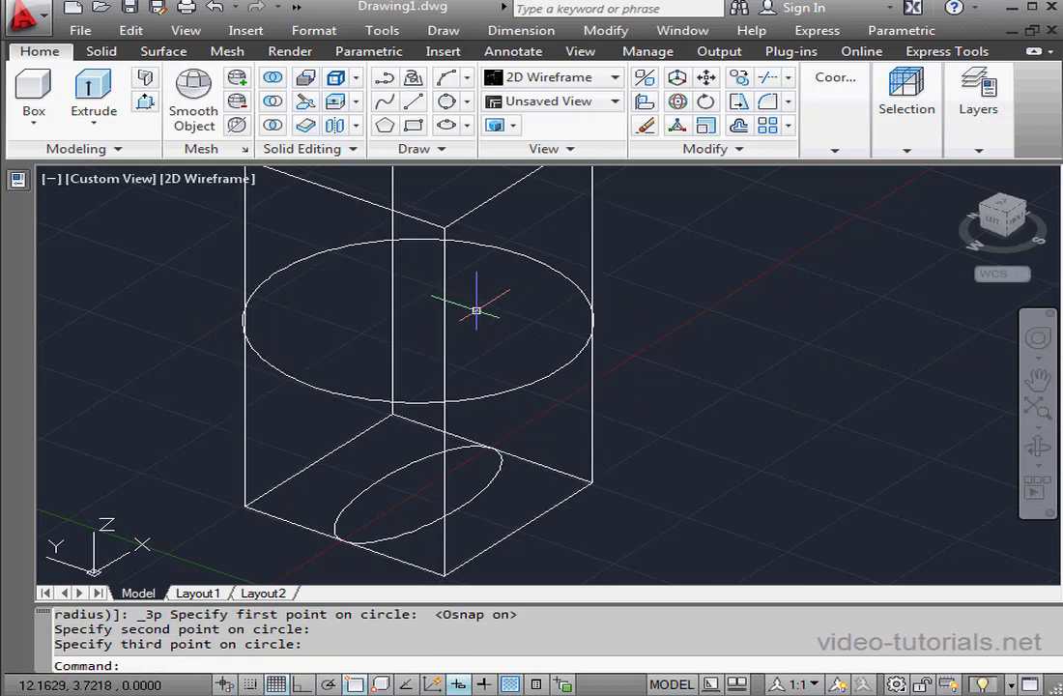
Draw an axis-end ellipse on the box's top face between opposite edge midpoints, with a distance of 1 to the other axis.
{"action": "middle_click_drag", "start_coordinate": [498, 302], "coordinate": [495, 405]}
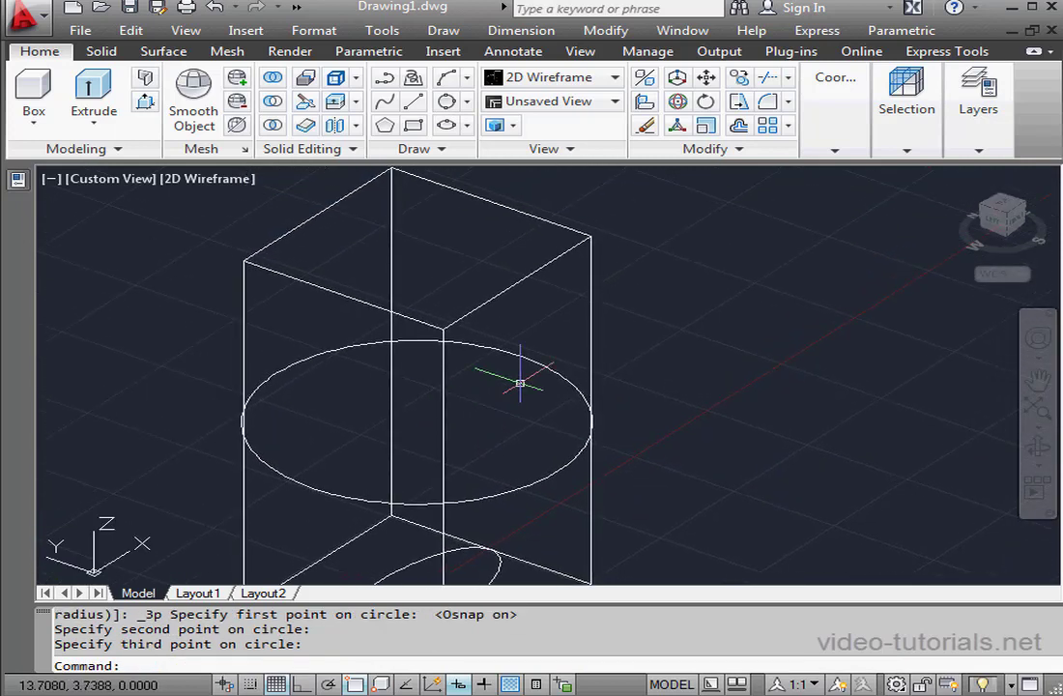
{"action": "left_click", "coordinate": [454, 124]}
{"action": "left_click", "coordinate": [492, 201]}
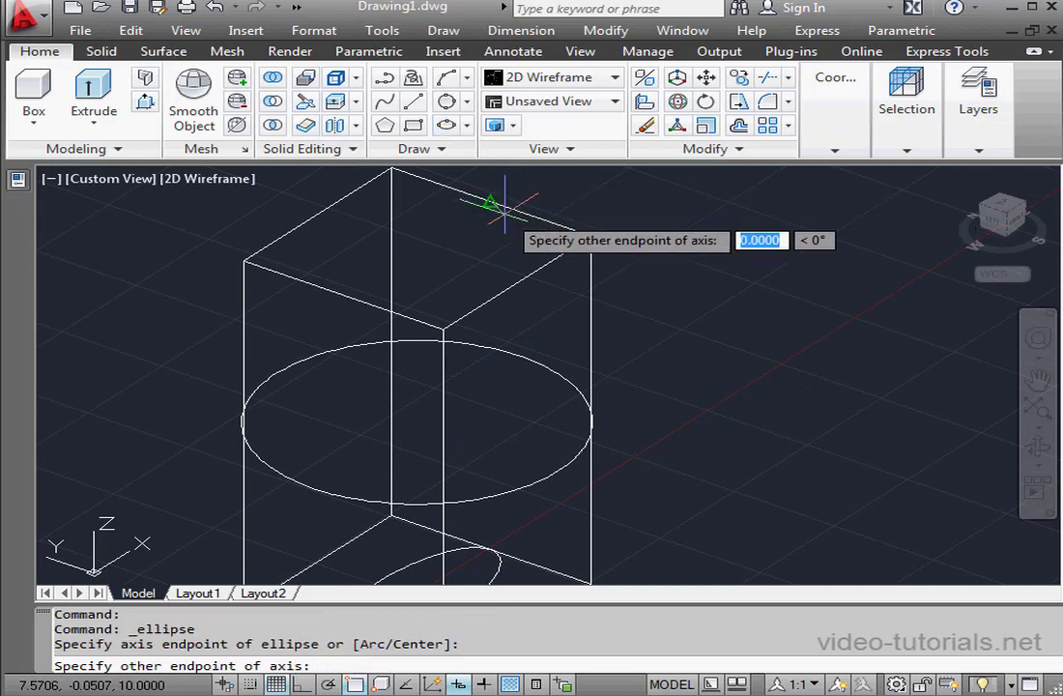
{"action": "left_click", "coordinate": [344, 295]}
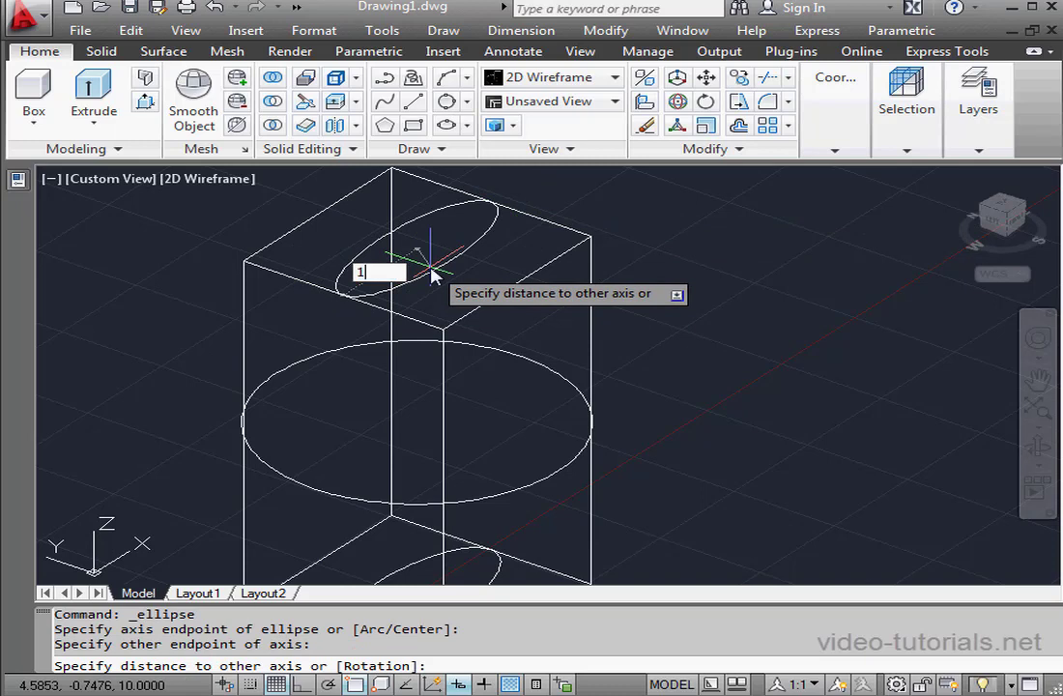
{"action": "key", "text": "Return"}
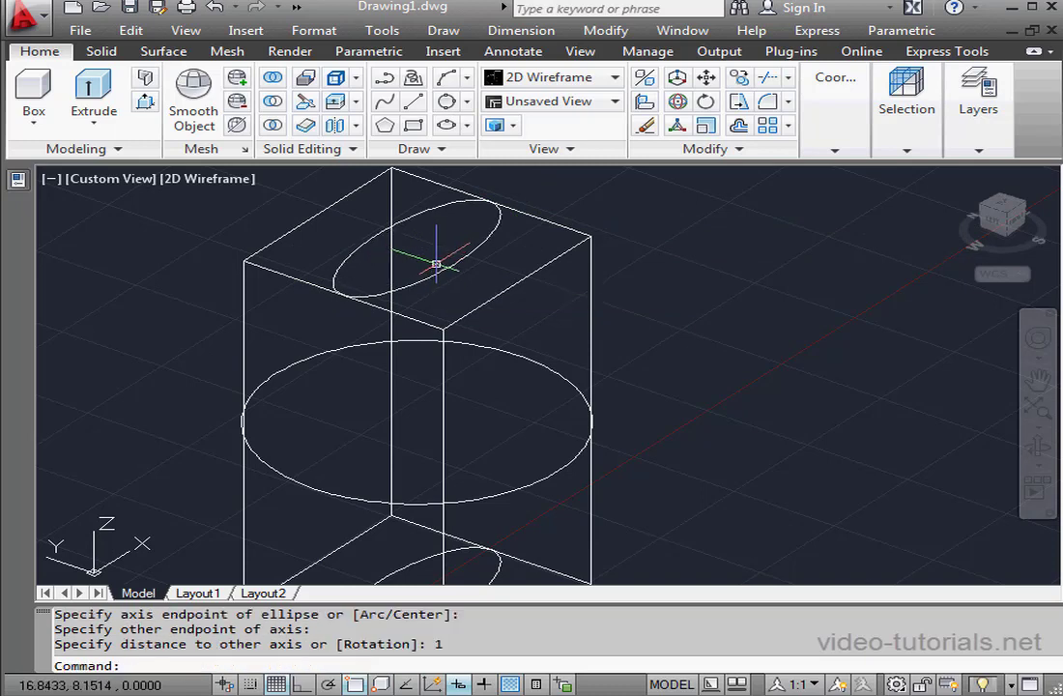
Hide the box so that only the two ellipses and the circle are displayed.
{"action": "left_click", "coordinate": [1042, 418]}
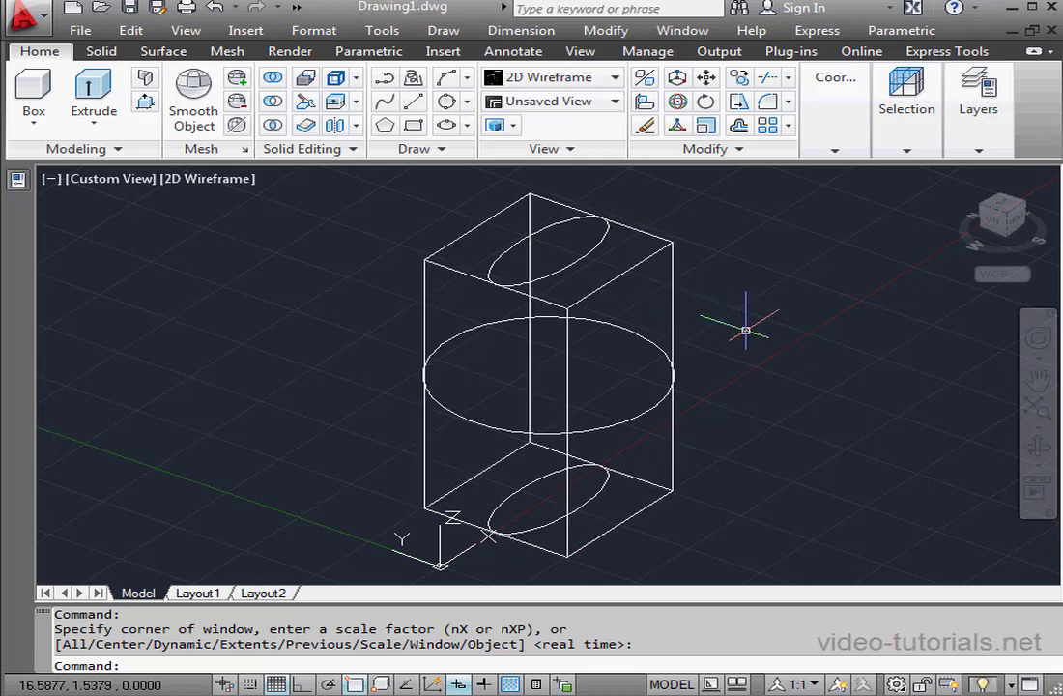
{"action": "middle_click_drag", "start_coordinate": [744, 330], "coordinate": [499, 327]}
{"action": "key", "text": "Escape"}
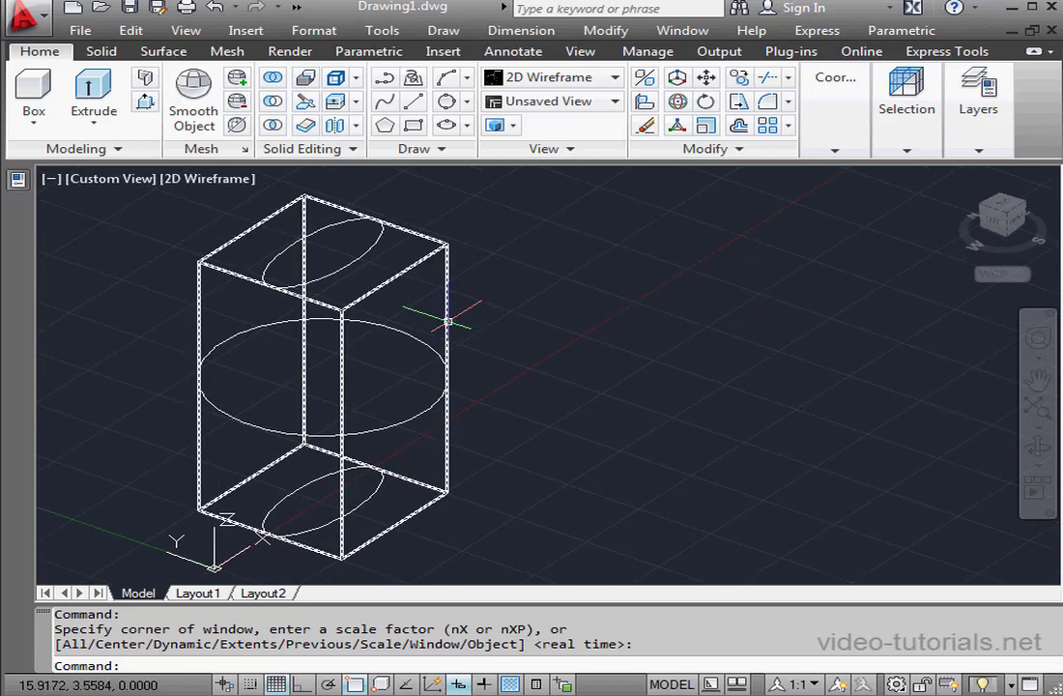
{"action": "left_click", "coordinate": [447, 318]}
{"action": "right_click", "coordinate": [578, 522]}
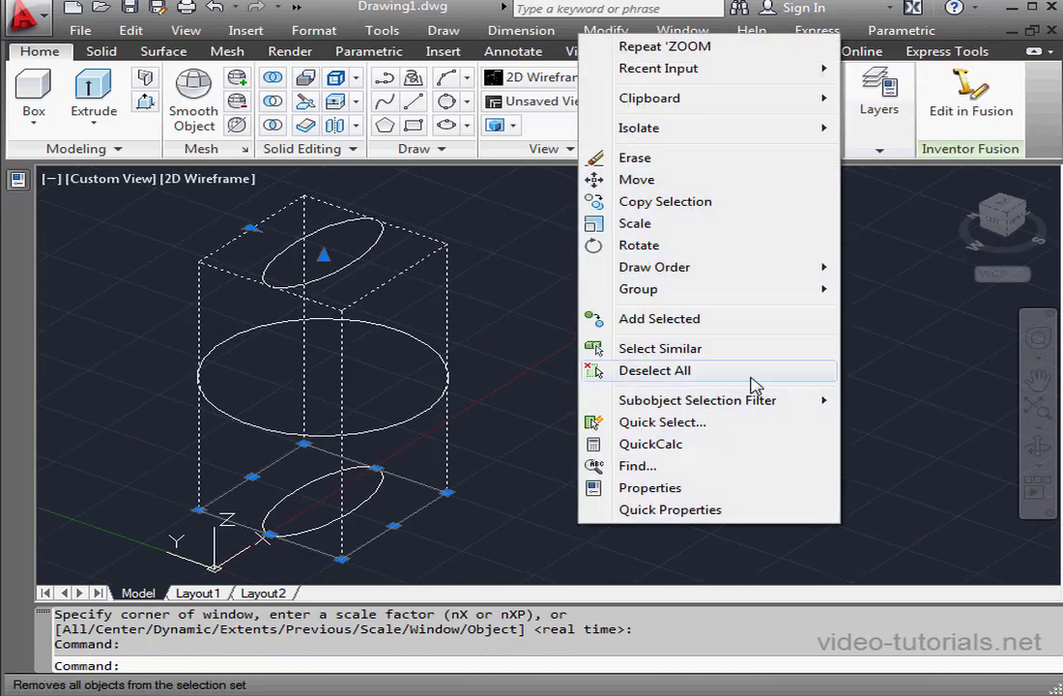
{"action": "mouse_move", "coordinate": [731, 131]}
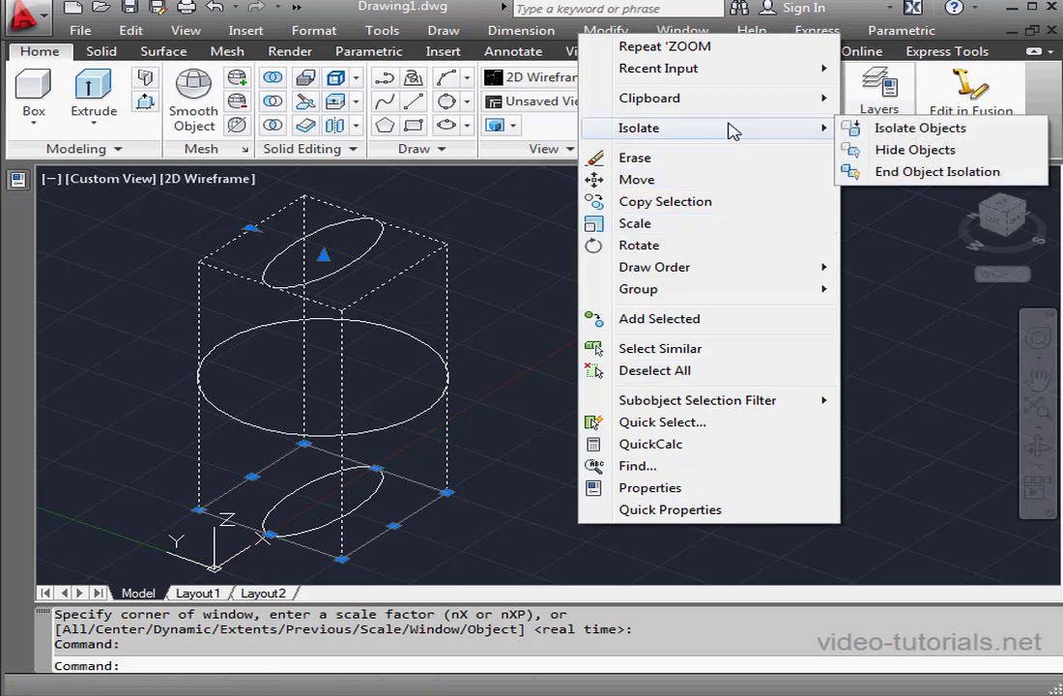
{"action": "left_click", "coordinate": [915, 150]}
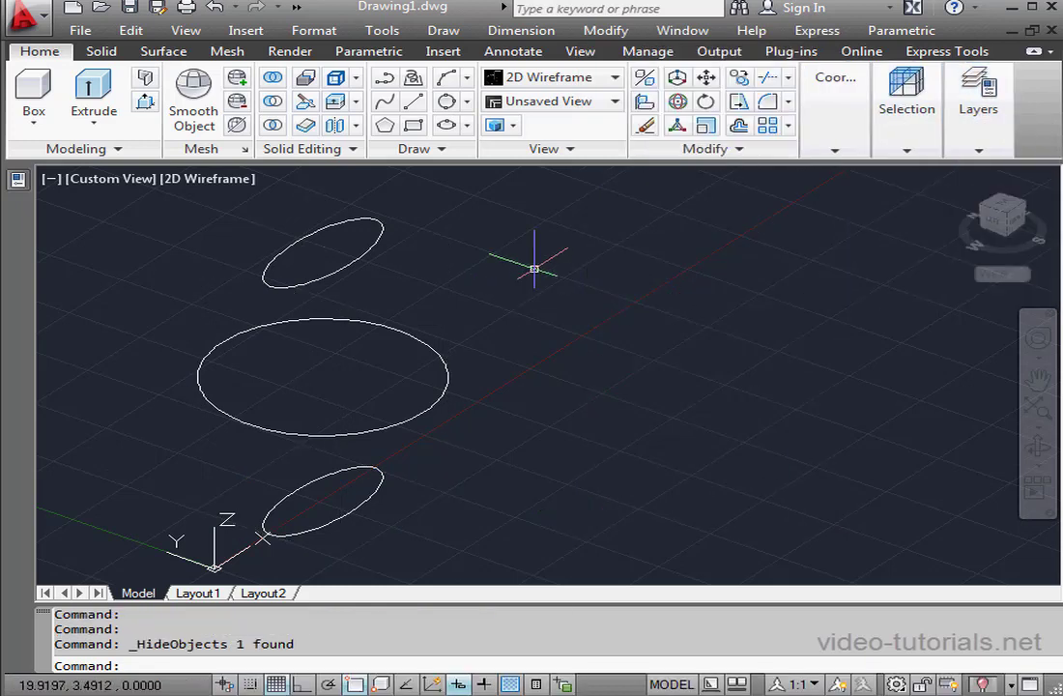
Switch the viewport's visual style to Realistic.
{"action": "left_click", "coordinate": [615, 80]}
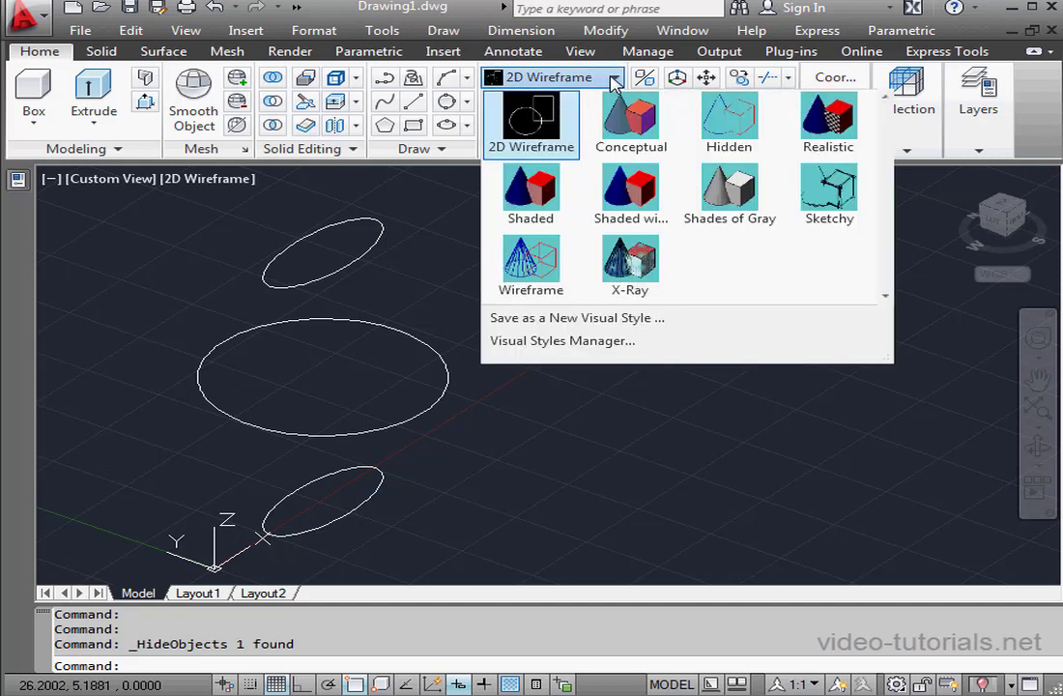
{"action": "left_click", "coordinate": [814, 140]}
{"action": "mouse_move", "coordinate": [823, 145]}
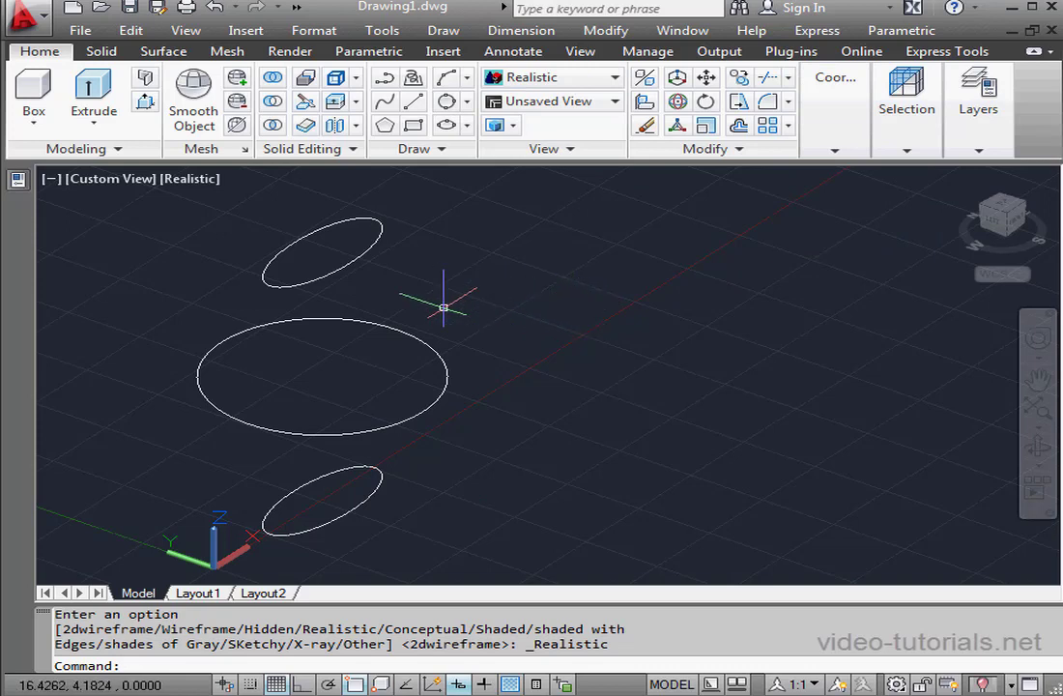
Try a cross-sections-only solid loft from the lower ellipse through the circle to the upper ellipse, and undo it.
{"action": "left_click", "coordinate": [96, 123]}
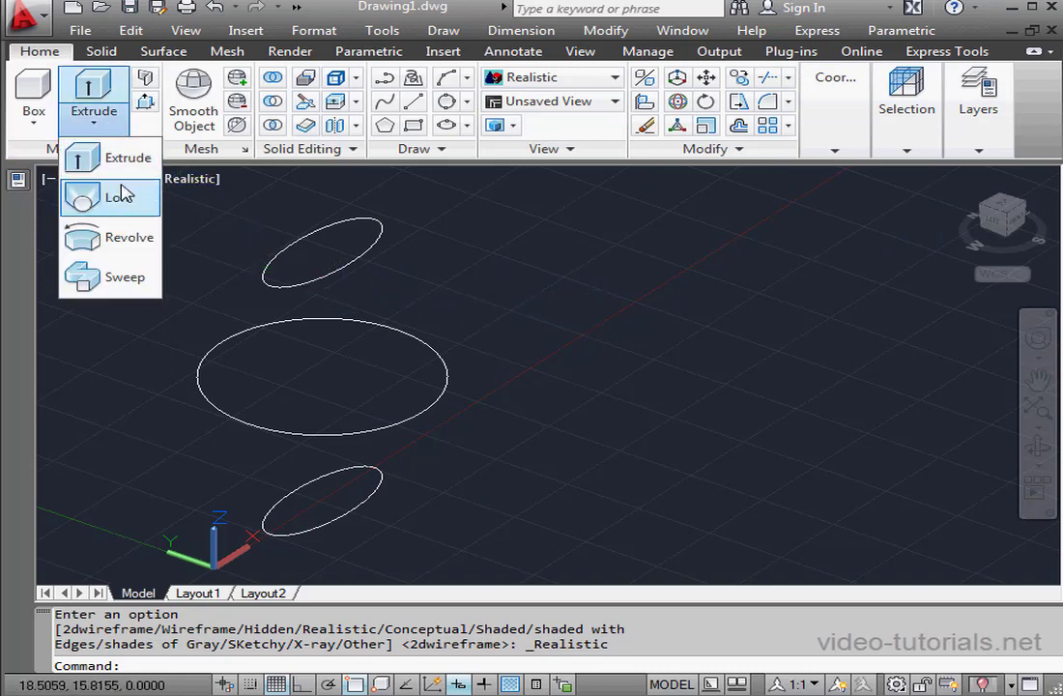
{"action": "left_click", "coordinate": [366, 500]}
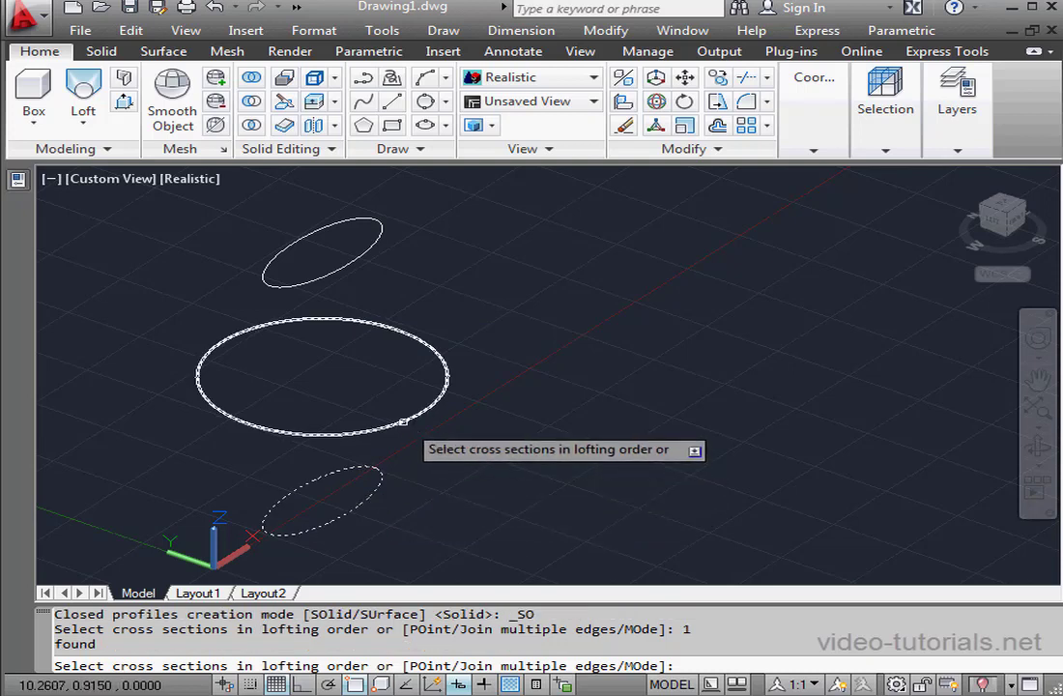
{"action": "left_click", "coordinate": [434, 347]}
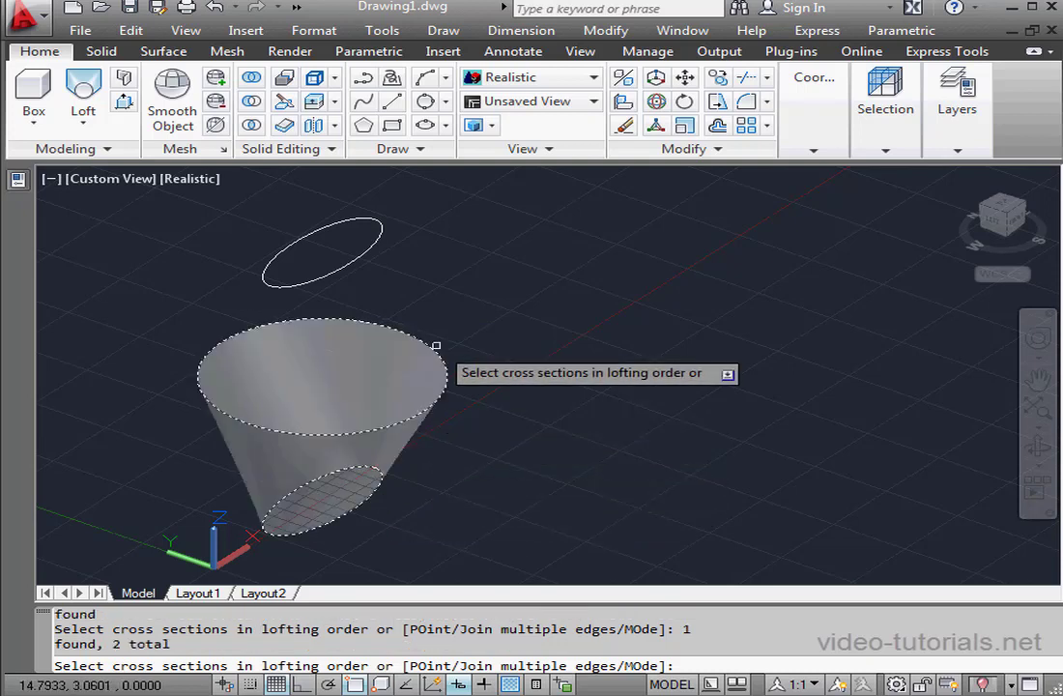
{"action": "left_click", "coordinate": [353, 259]}
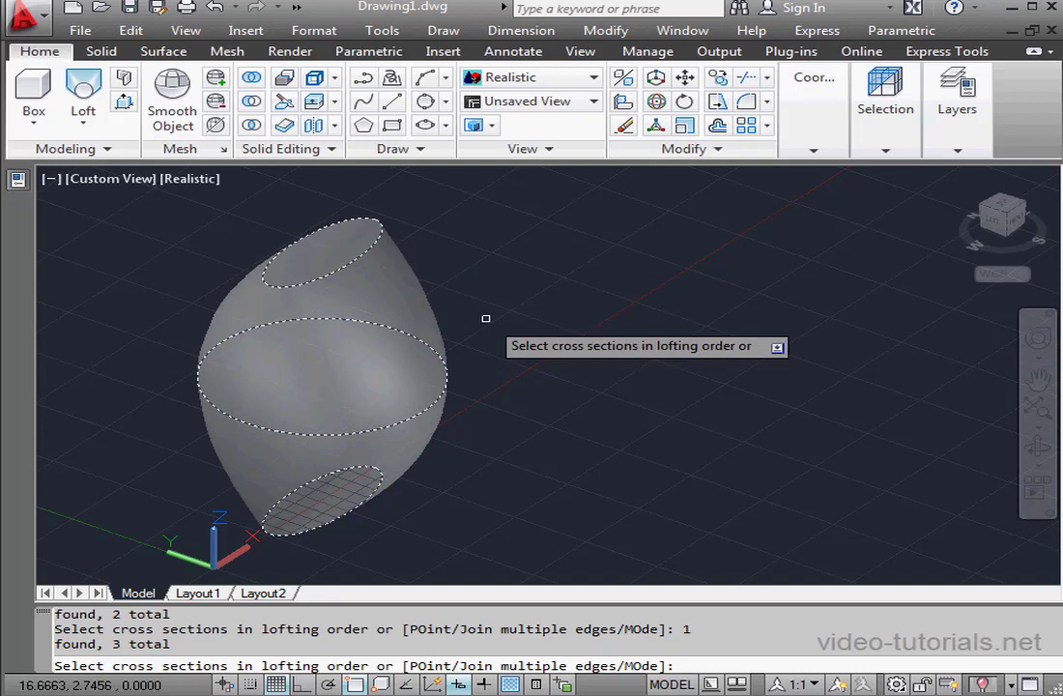
{"action": "middle_click_drag", "start_coordinate": [474, 379], "coordinate": [462, 405], "text": "shift"}
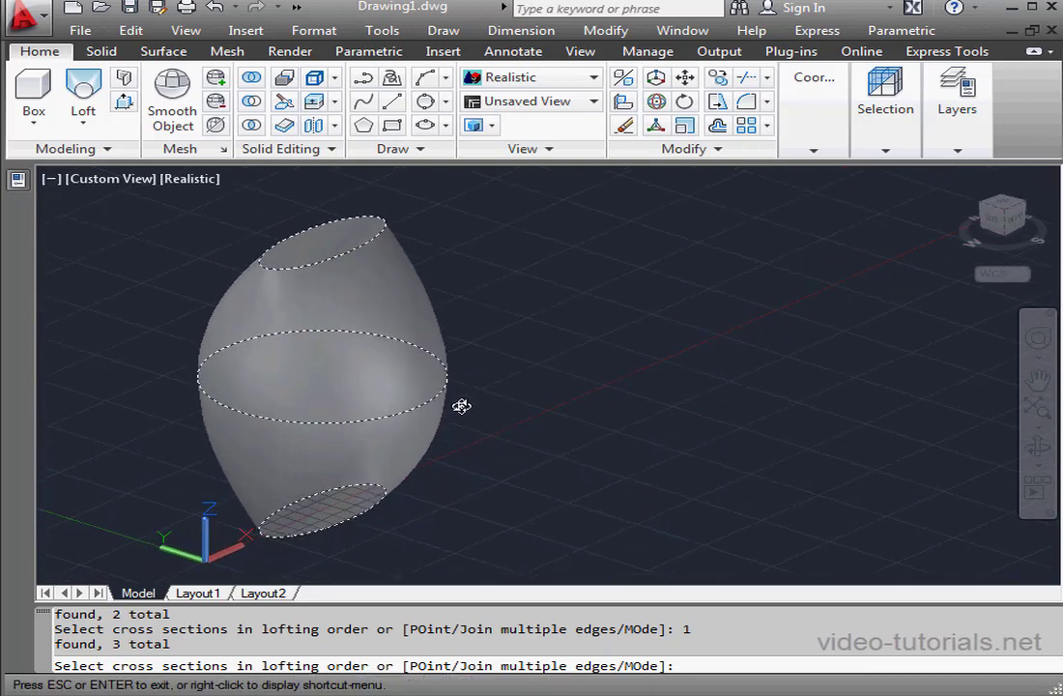
{"action": "right_click", "coordinate": [521, 361]}
{"action": "left_click", "coordinate": [599, 378]}
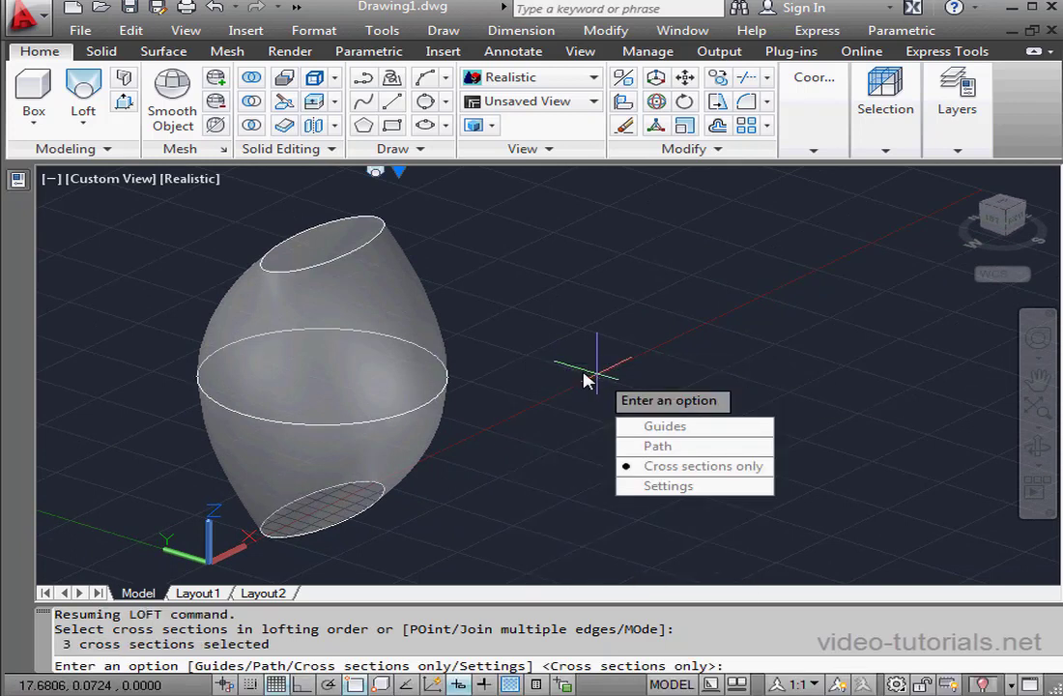
{"action": "key", "text": "Return"}
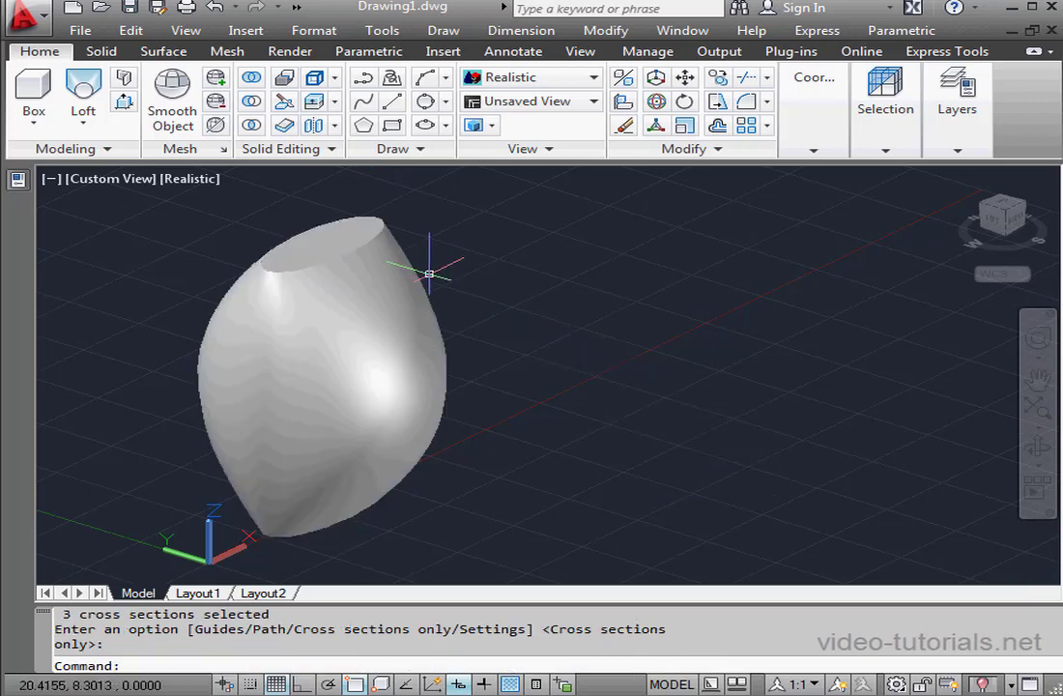
{"action": "left_click", "coordinate": [215, 9]}
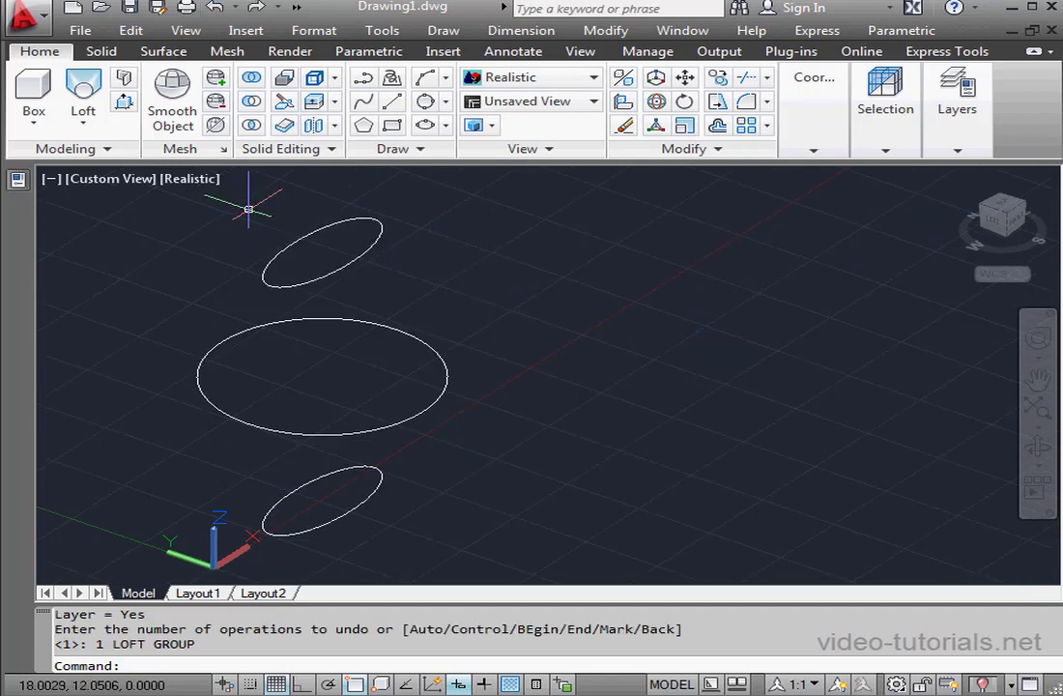
Select the lower ellipse, circle and upper ellipse as loft cross sections in that order, with the closed profiles creation mode set to Surface.
{"action": "left_click", "coordinate": [82, 87]}
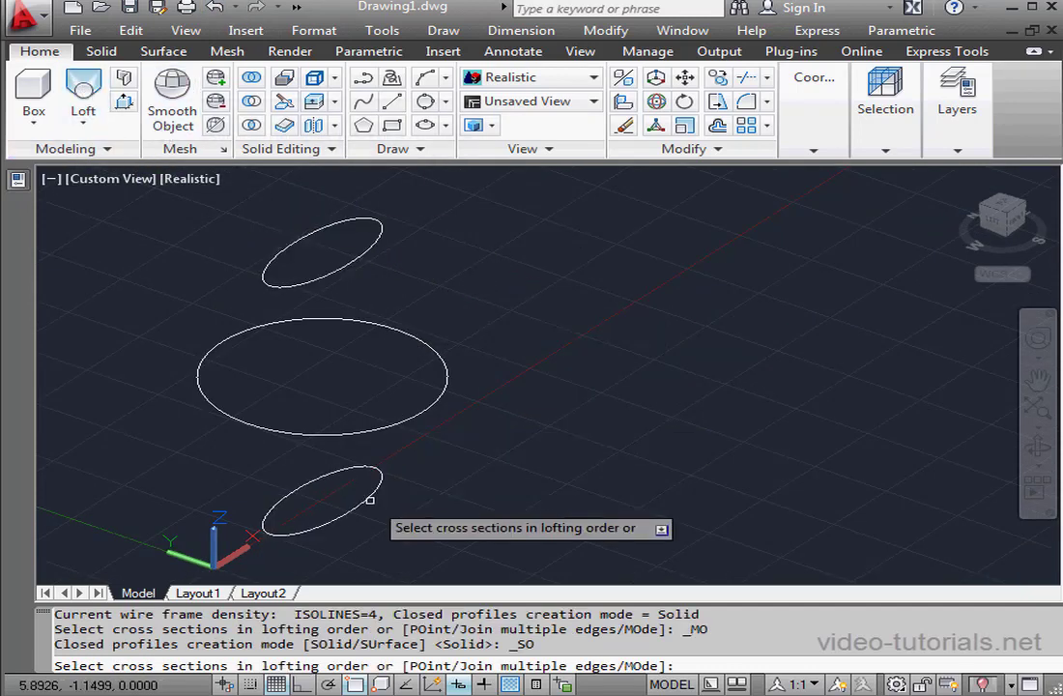
{"action": "left_click", "coordinate": [372, 497]}
{"action": "left_click", "coordinate": [430, 406]}
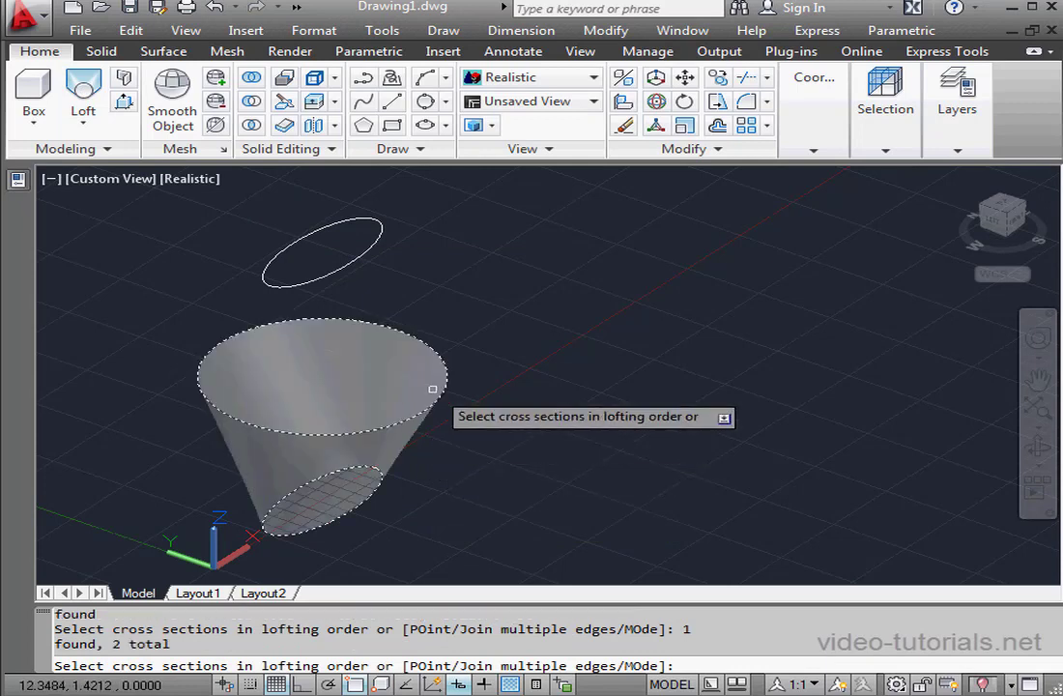
{"action": "left_click", "coordinate": [356, 259]}
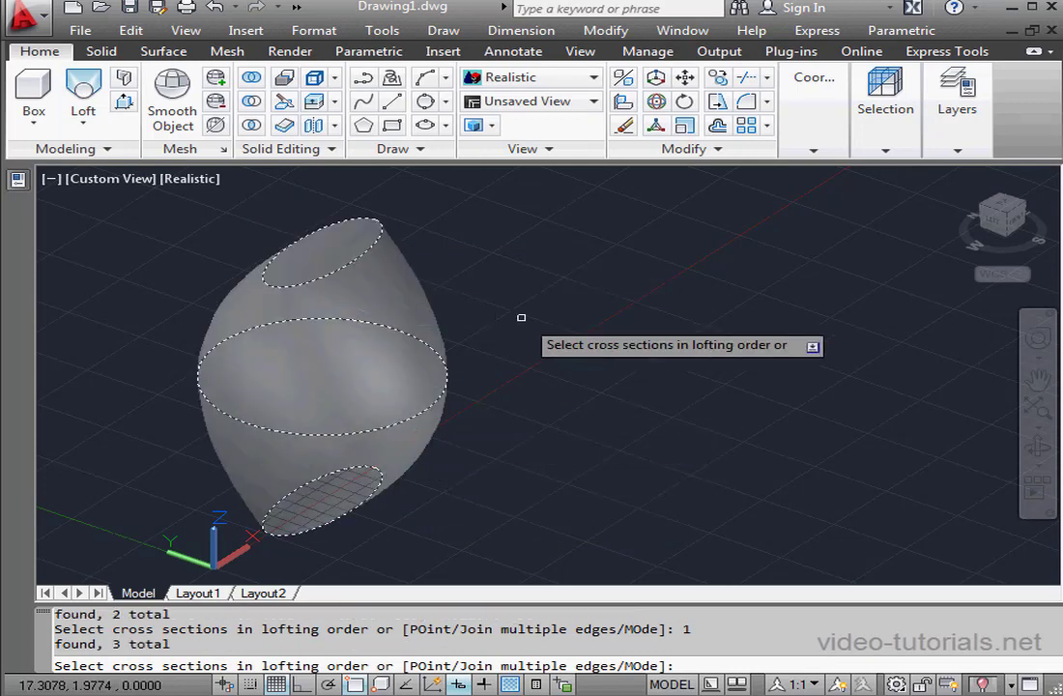
{"action": "right_click", "coordinate": [519, 306]}
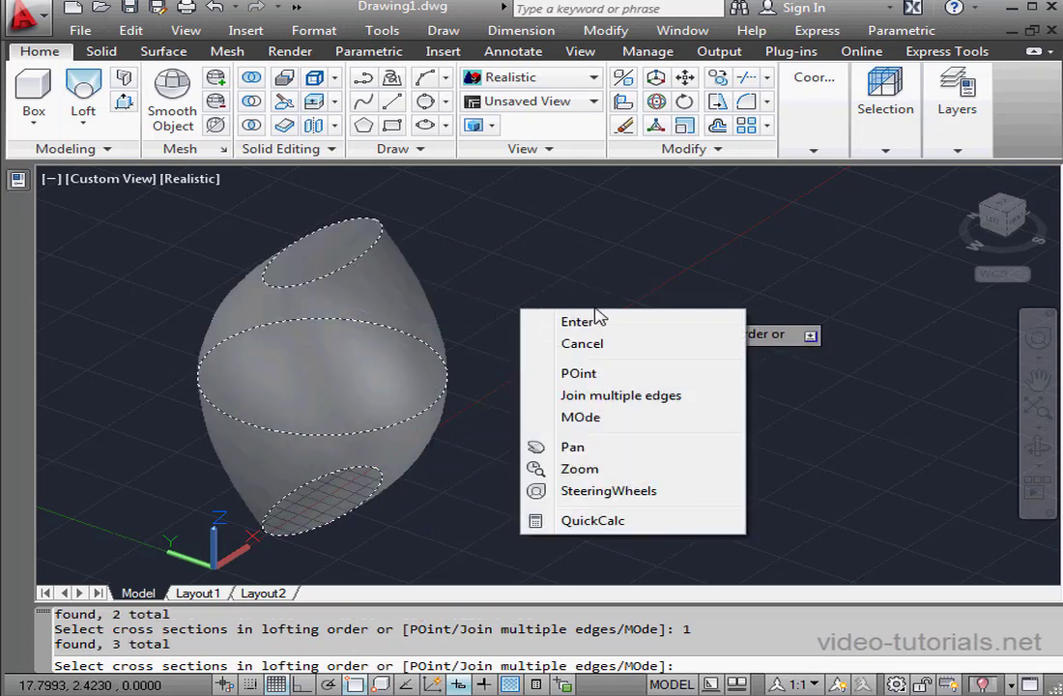
{"action": "left_click", "coordinate": [598, 419]}
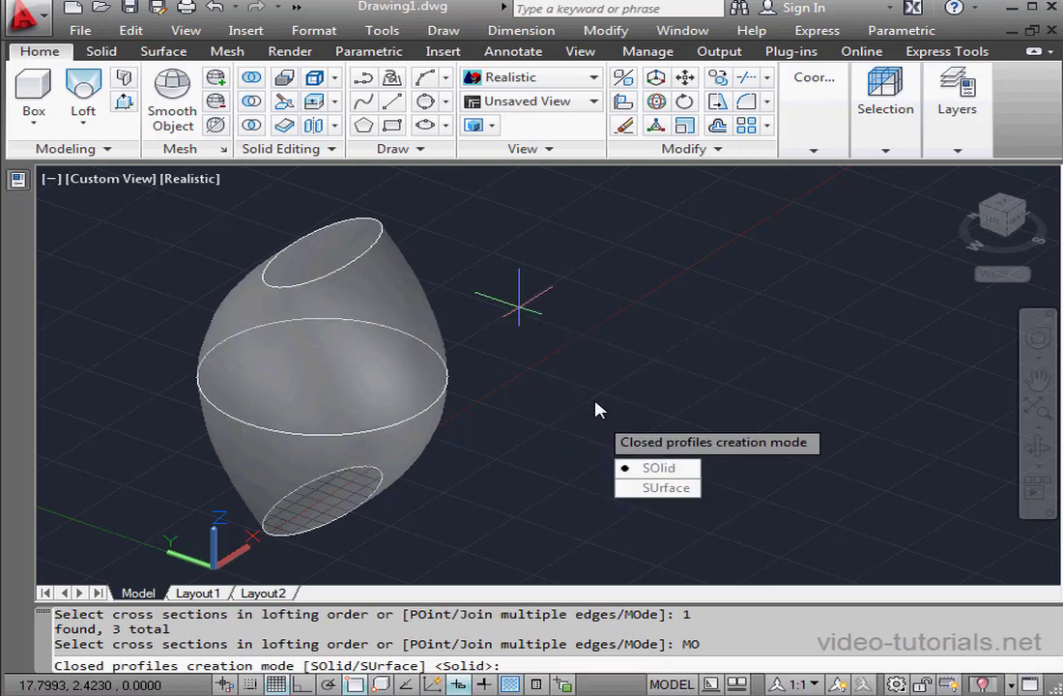
{"action": "left_click", "coordinate": [666, 488]}
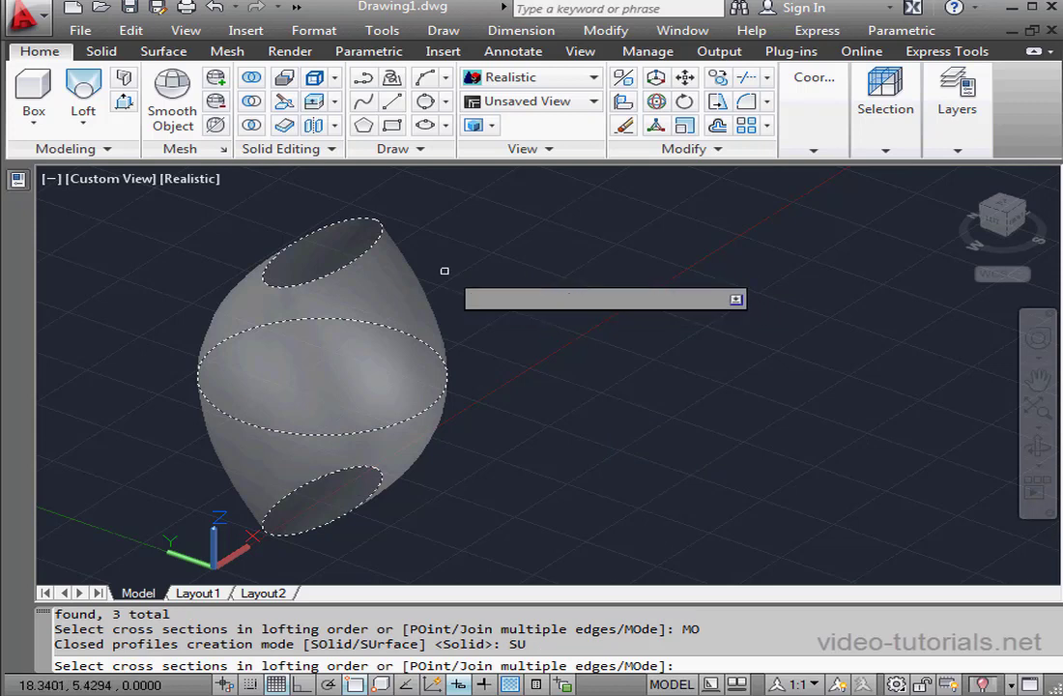
Finish the surface loft with the Cross sections only option and undo it.
{"action": "middle_click_drag", "start_coordinate": [441, 268], "coordinate": [416, 264], "text": "shift"}
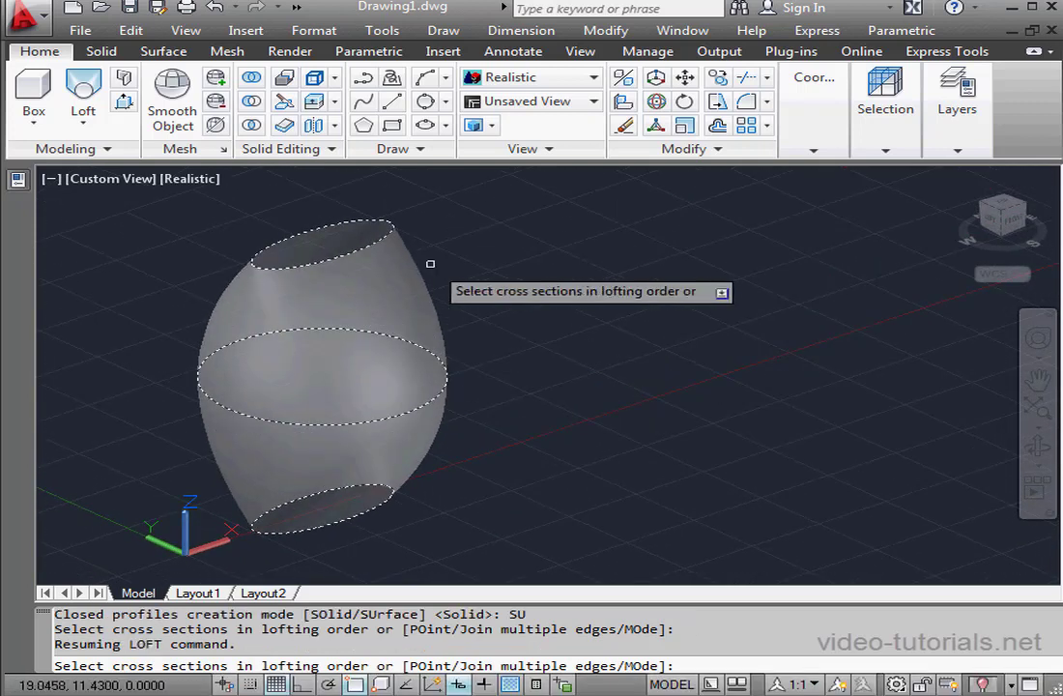
{"action": "right_click", "coordinate": [476, 273]}
{"action": "left_click", "coordinate": [533, 285]}
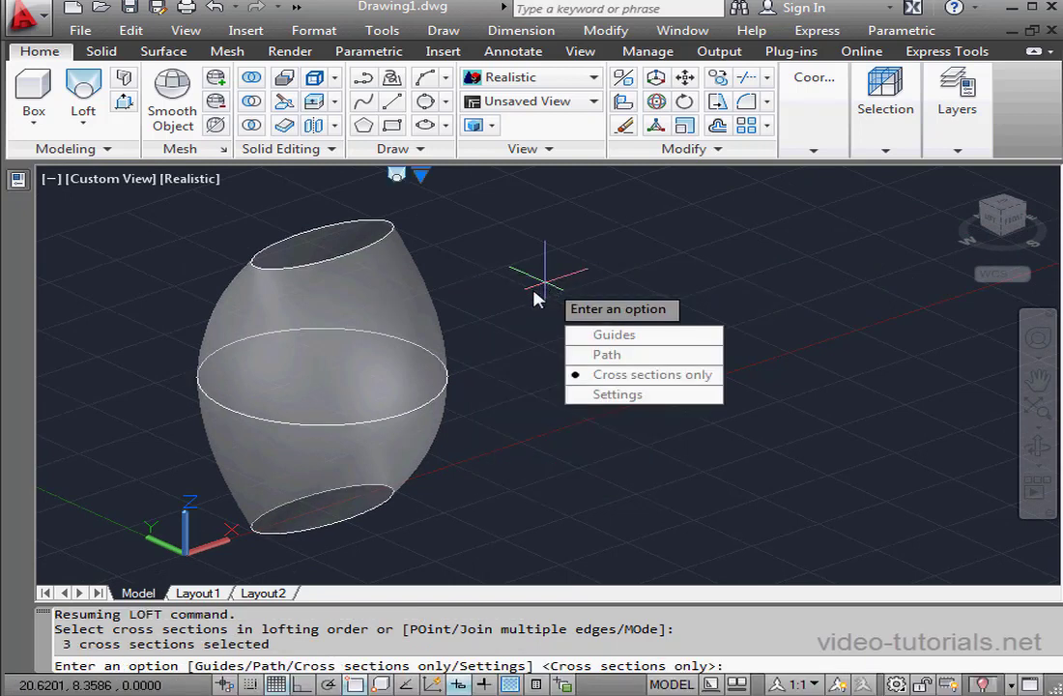
{"action": "key", "text": "Return"}
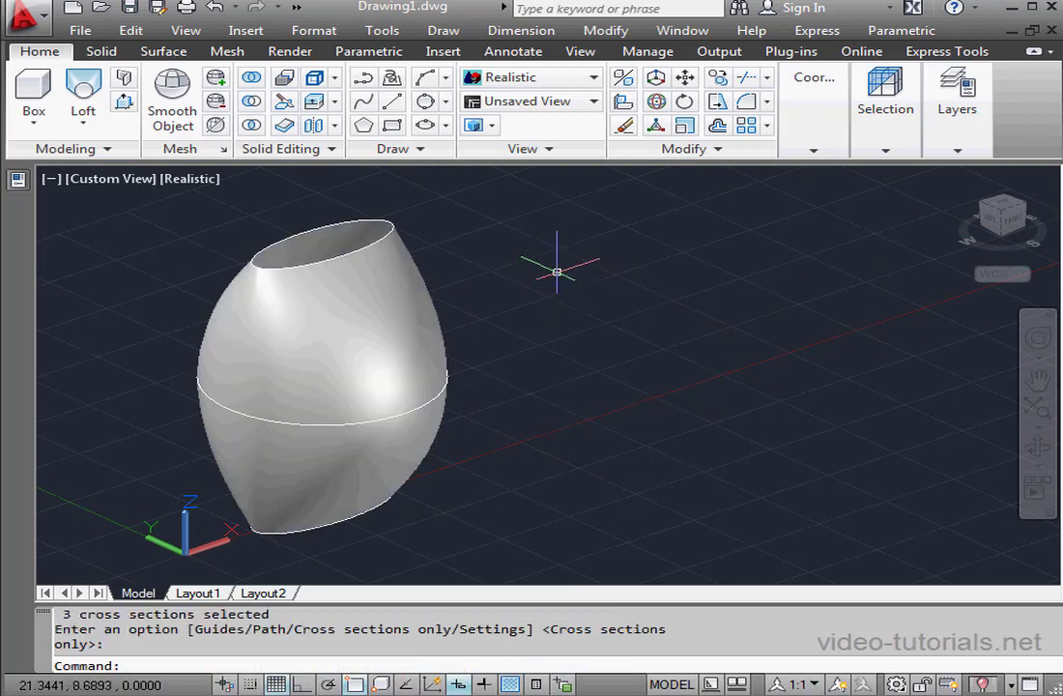
{"action": "left_click", "coordinate": [219, 8]}
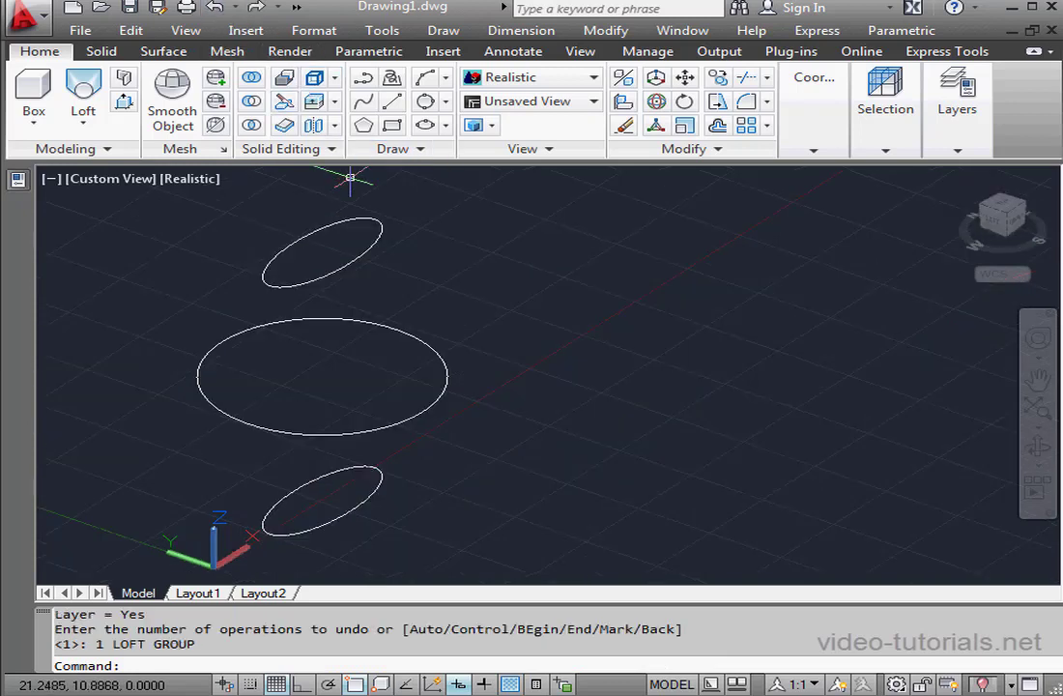
Try a cross-sections-only loft in the order circle, upper ellipse, lower ellipse, and undo it.
{"action": "left_click", "coordinate": [83, 89]}
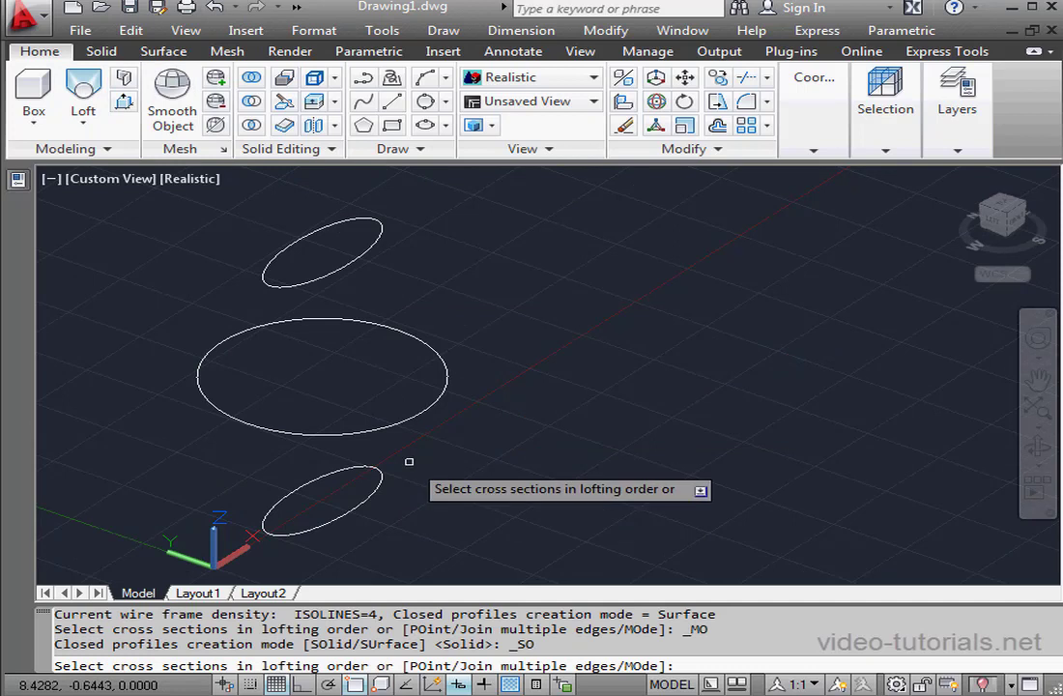
{"action": "left_click", "coordinate": [418, 420]}
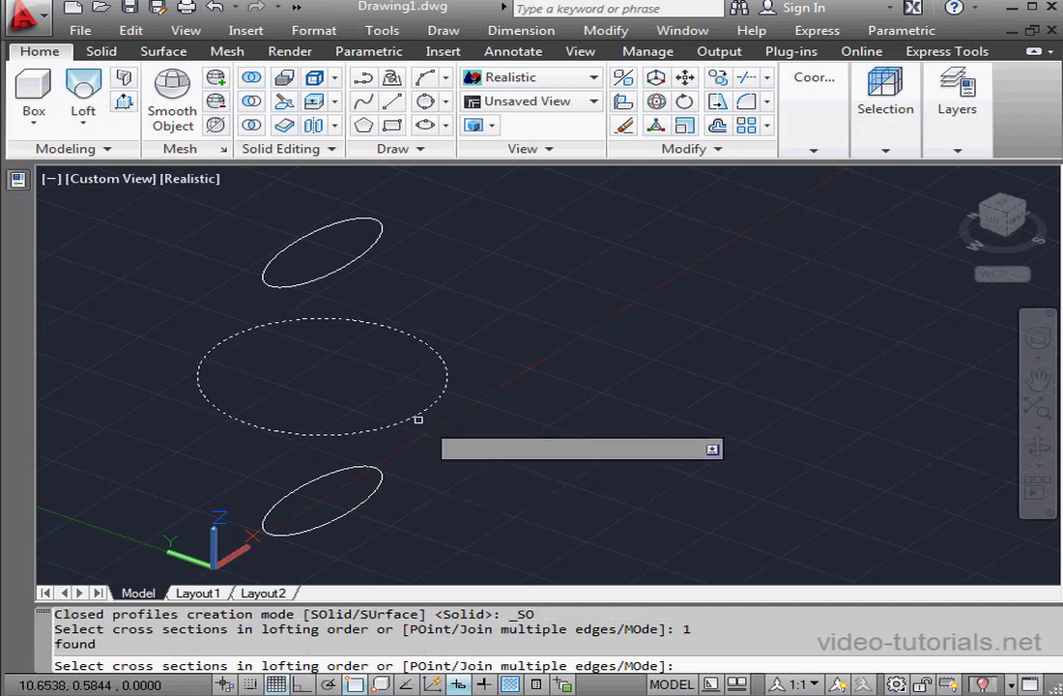
{"action": "left_click", "coordinate": [367, 257]}
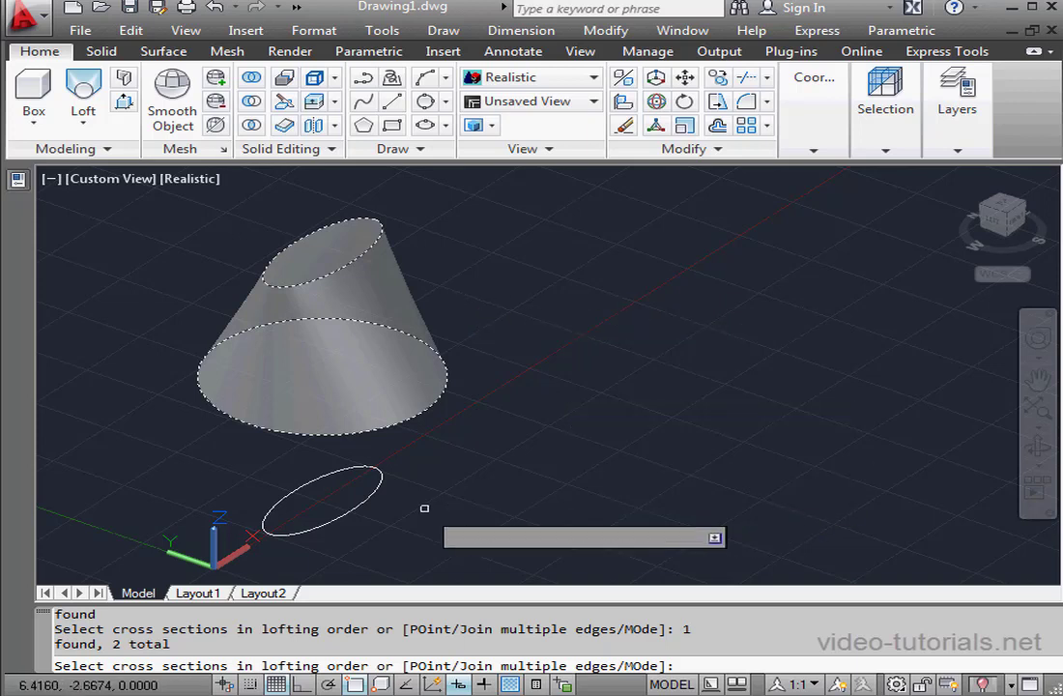
{"action": "left_click", "coordinate": [364, 510]}
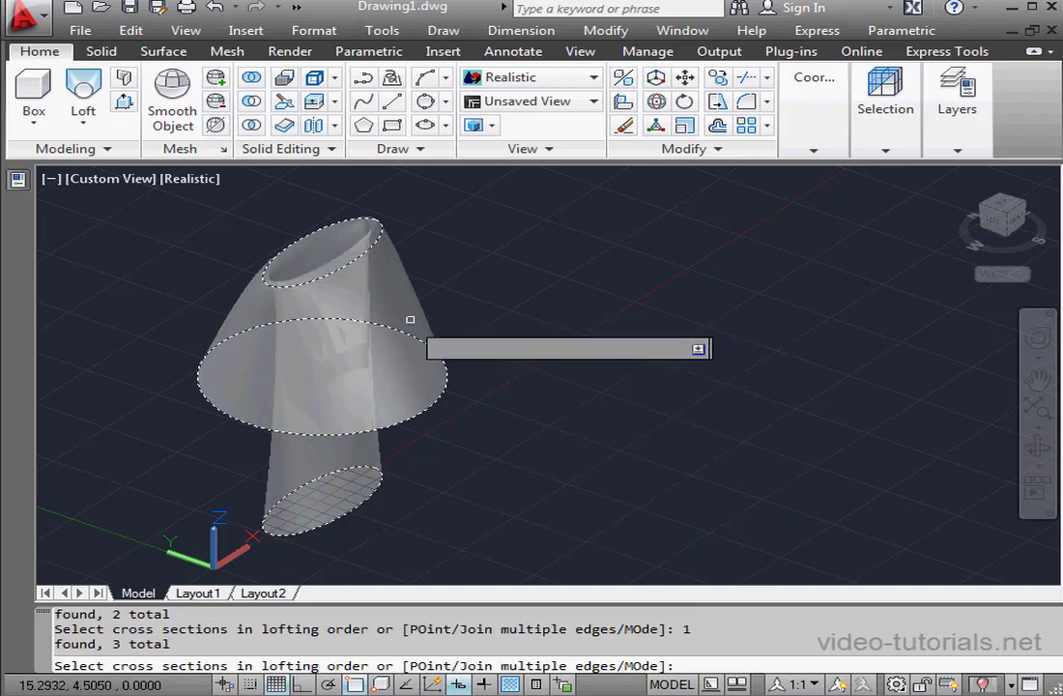
{"action": "right_click", "coordinate": [510, 321]}
{"action": "left_click", "coordinate": [592, 333]}
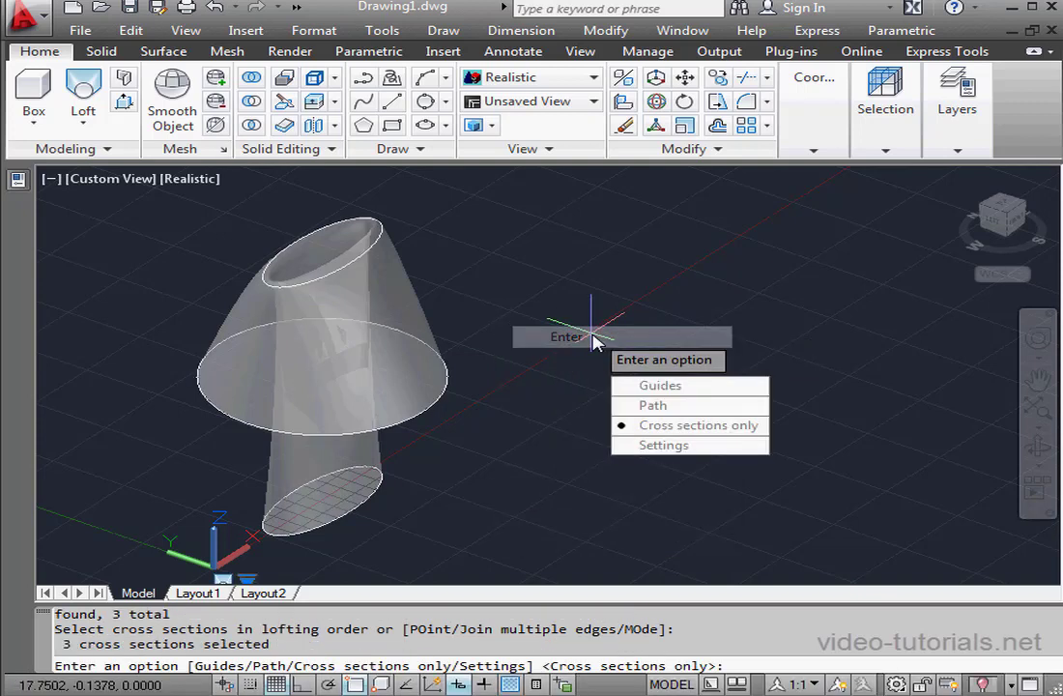
{"action": "key", "text": "Return"}
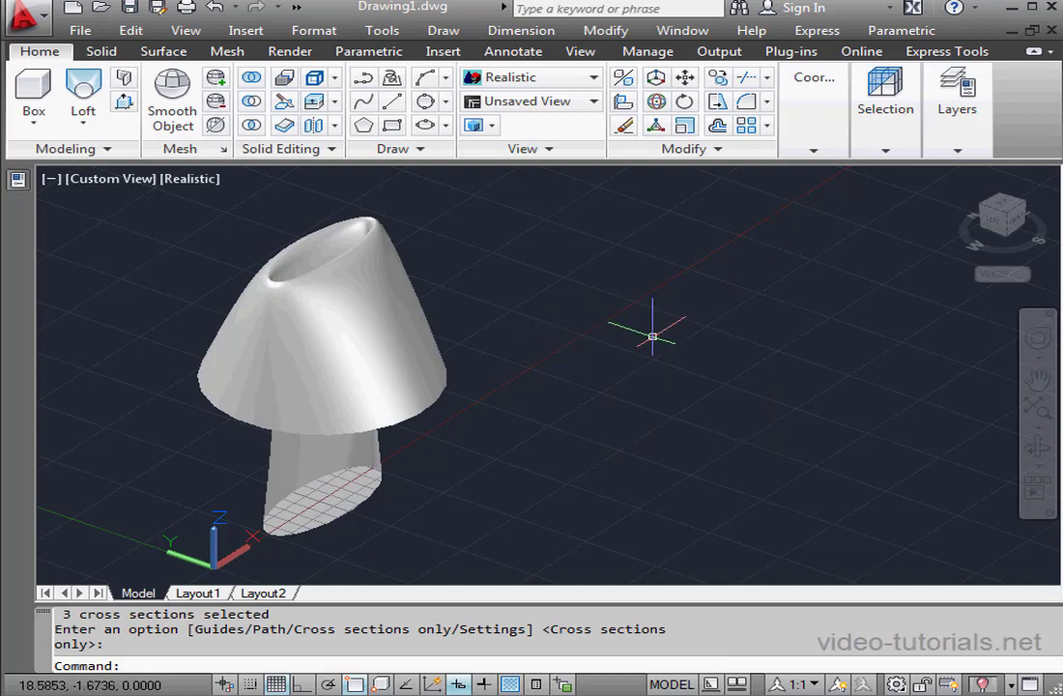
{"action": "left_click", "coordinate": [216, 8]}
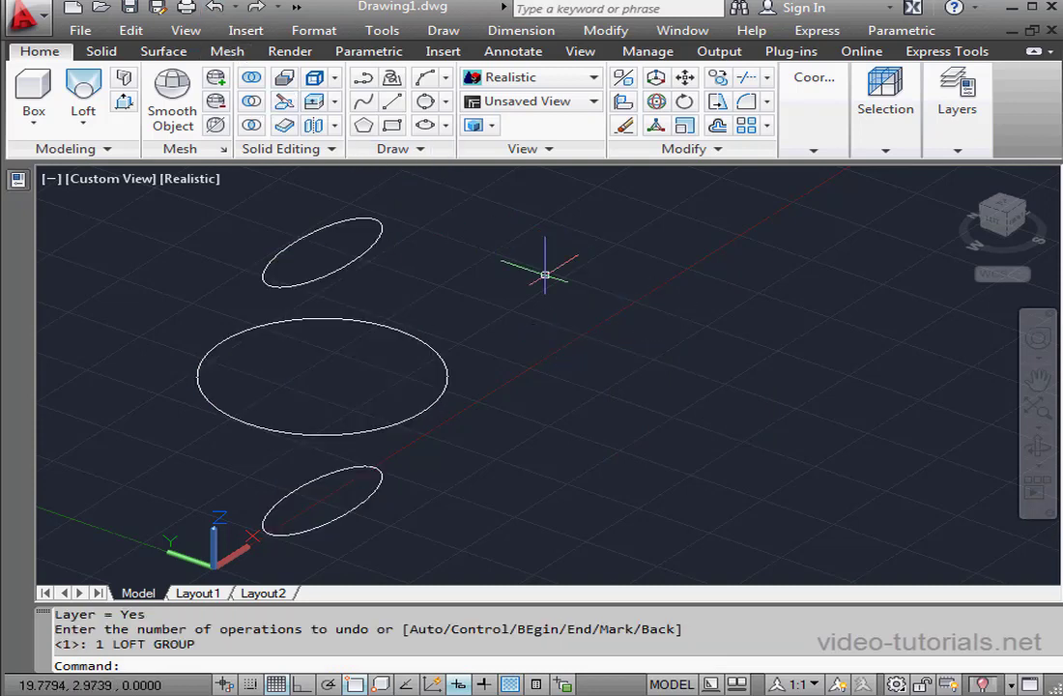
Select the lower ellipse, circle and upper ellipse in that order as solid loft cross sections, and open the loft settings.
{"action": "left_click", "coordinate": [83, 97]}
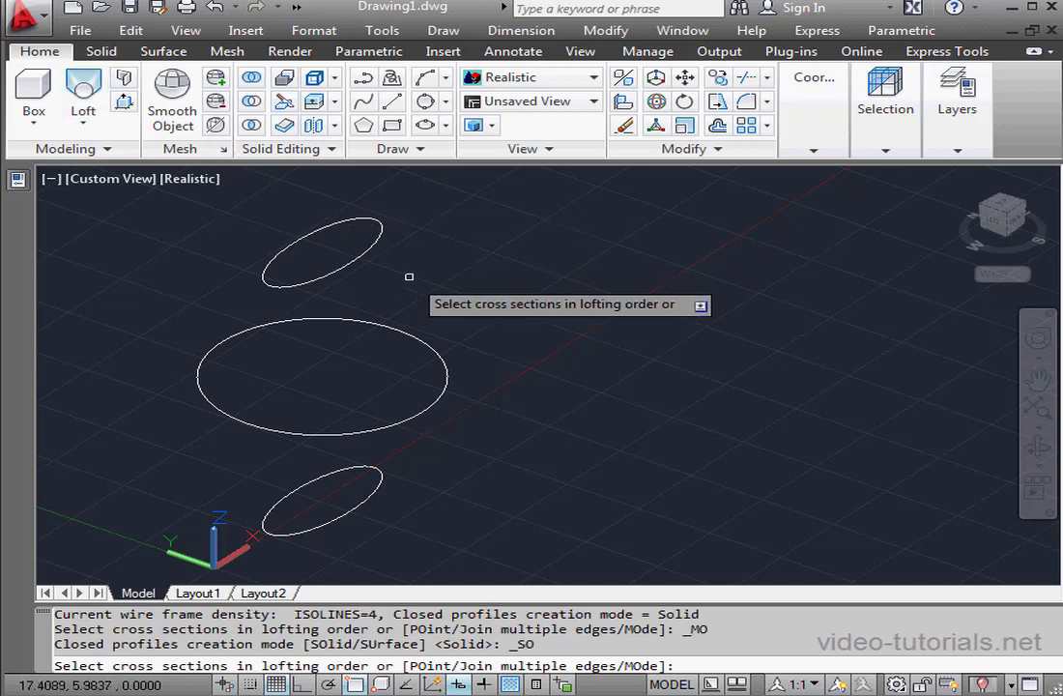
{"action": "left_click", "coordinate": [377, 490]}
{"action": "left_click", "coordinate": [408, 423]}
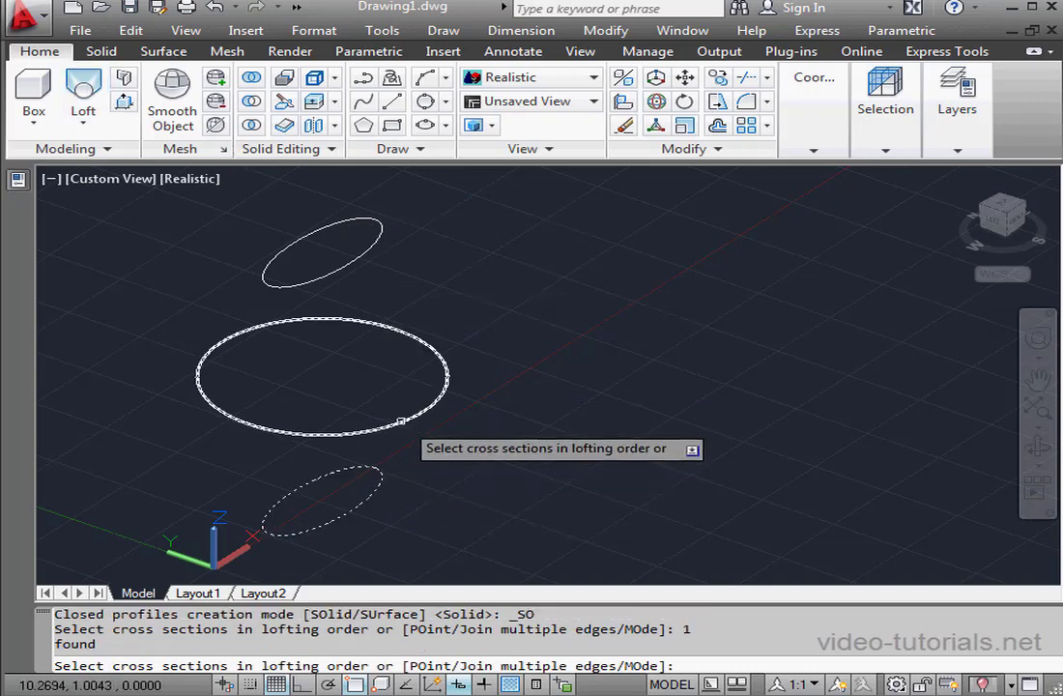
{"action": "left_click", "coordinate": [355, 263]}
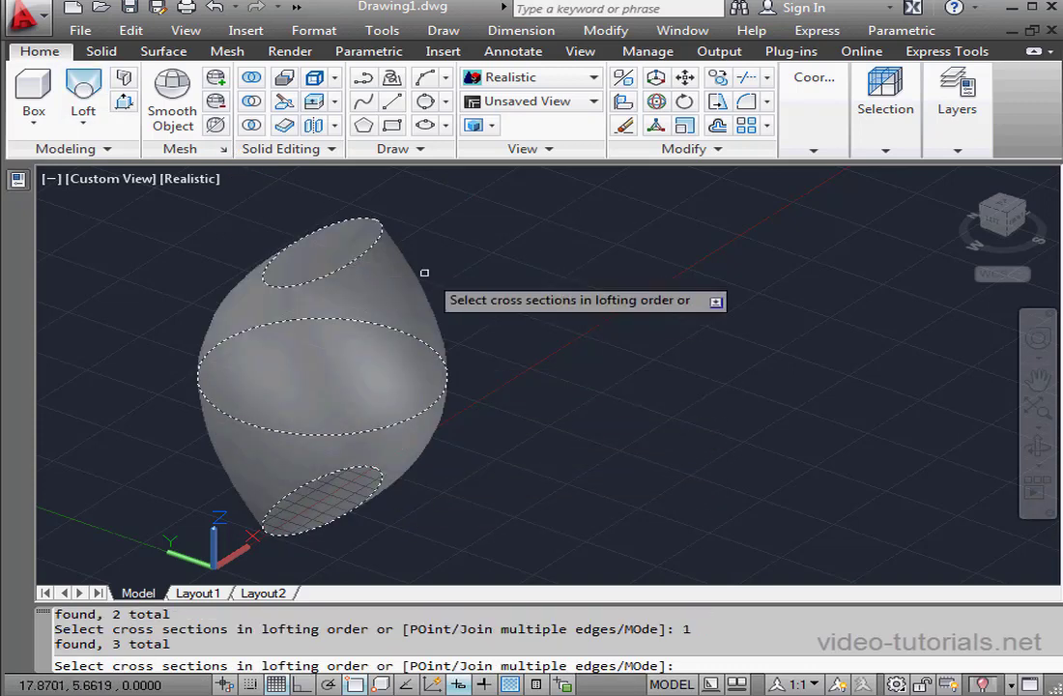
{"action": "right_click", "coordinate": [519, 288]}
{"action": "left_click", "coordinate": [576, 299]}
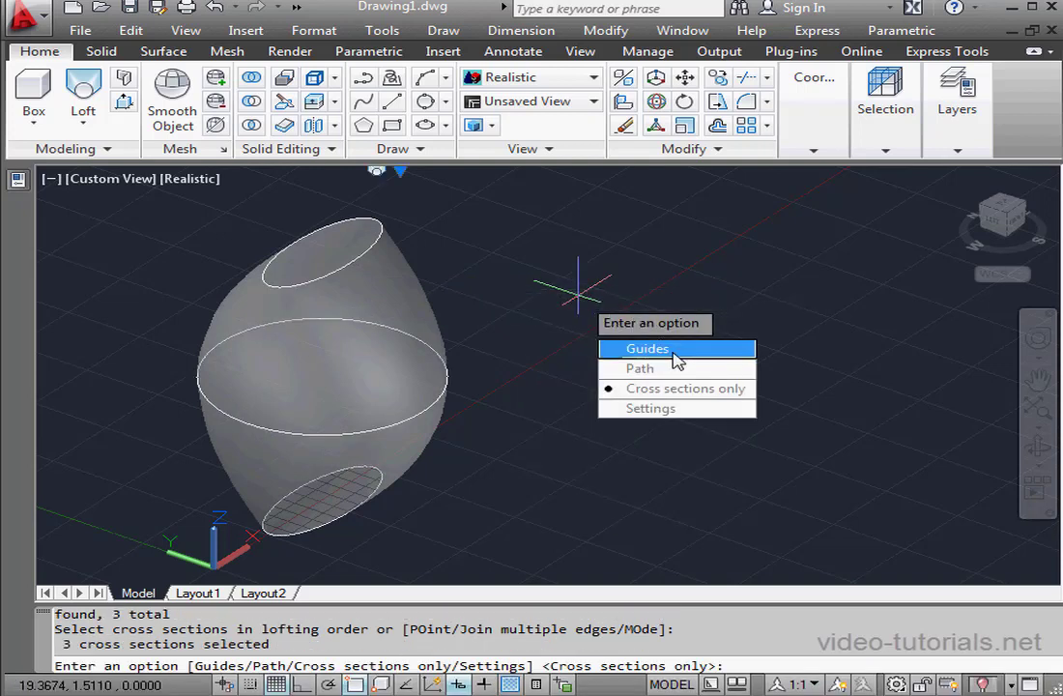
{"action": "left_click", "coordinate": [653, 410]}
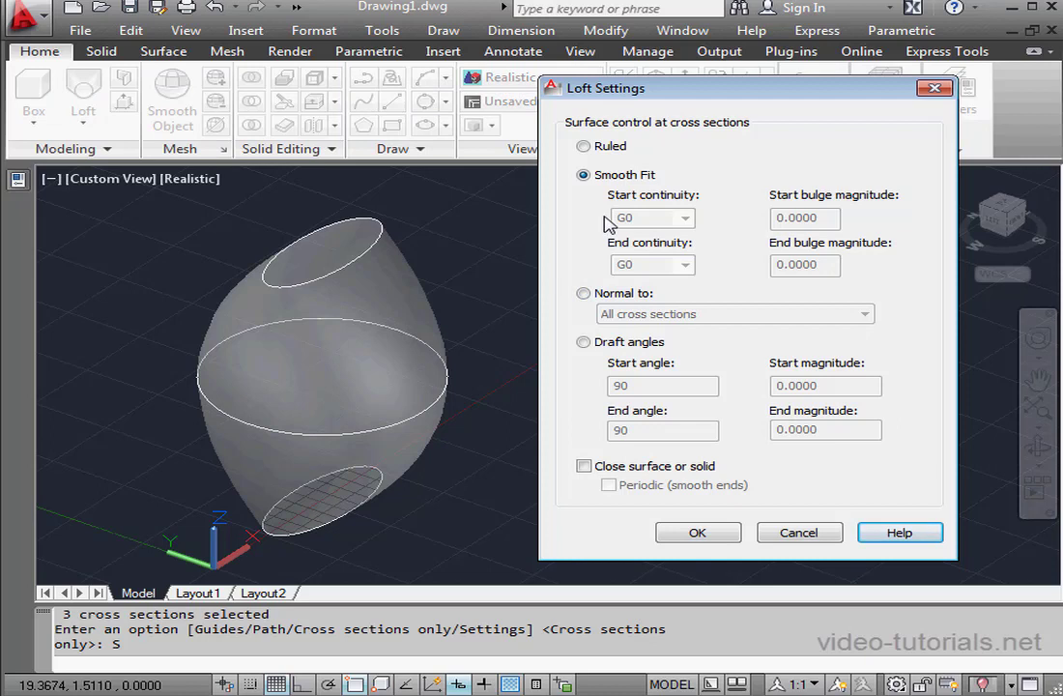
Preview the loft with Ruled surface control and with Smooth Fit.
{"action": "left_click", "coordinate": [587, 148]}
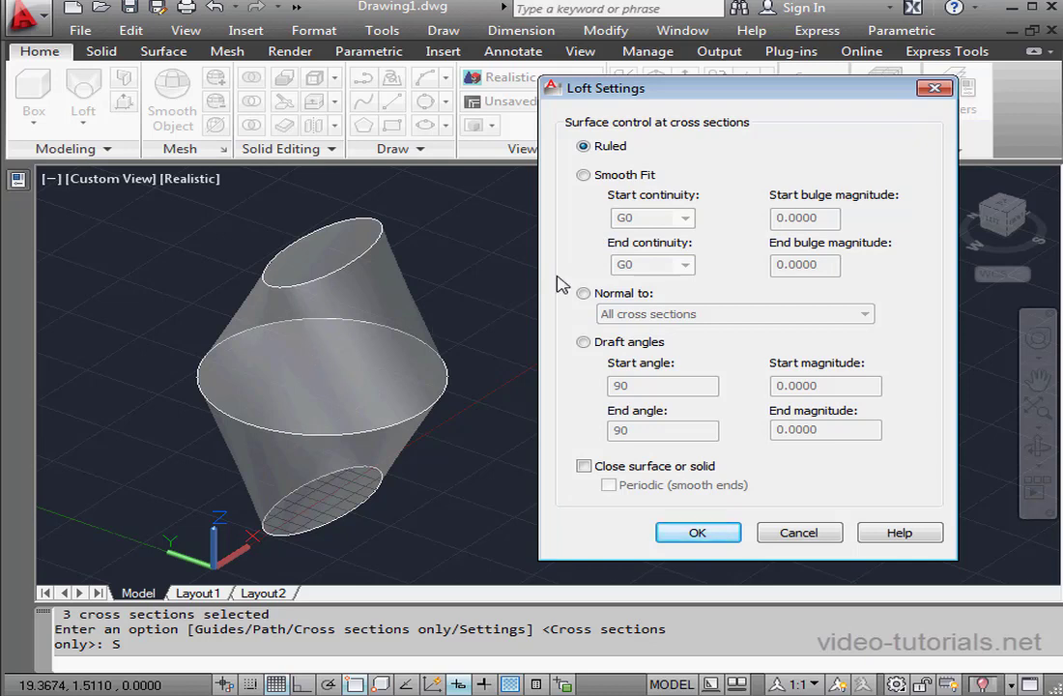
{"action": "left_click", "coordinate": [587, 179]}
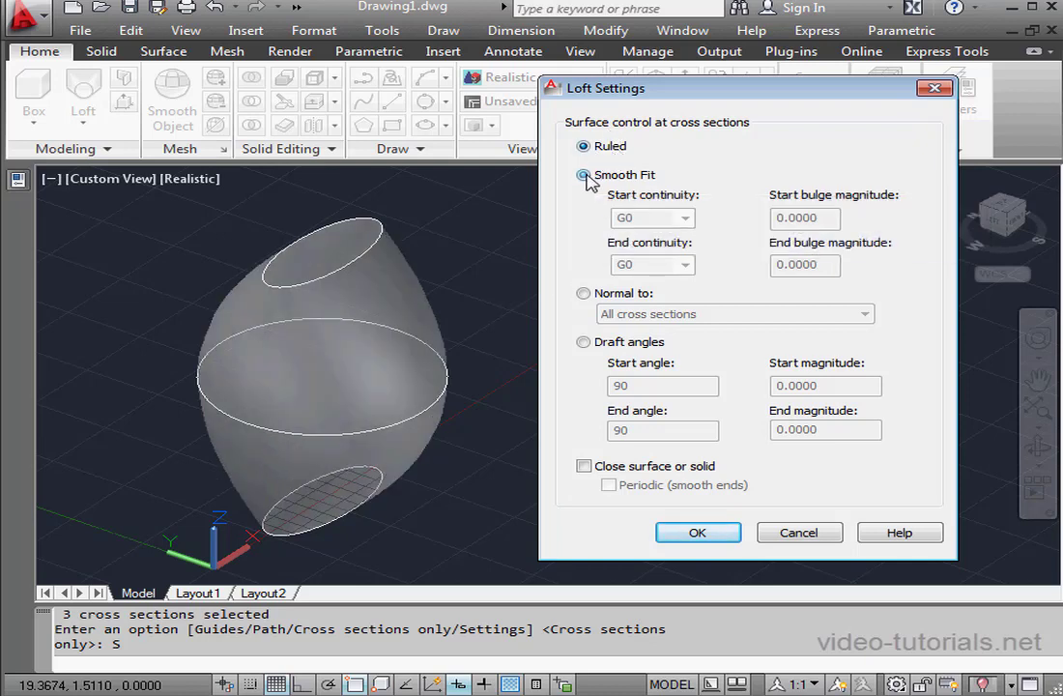
Preview the loft with Normal to set to the start, end, start and end, and all cross sections.
{"action": "left_click", "coordinate": [583, 293]}
{"action": "left_click", "coordinate": [667, 314]}
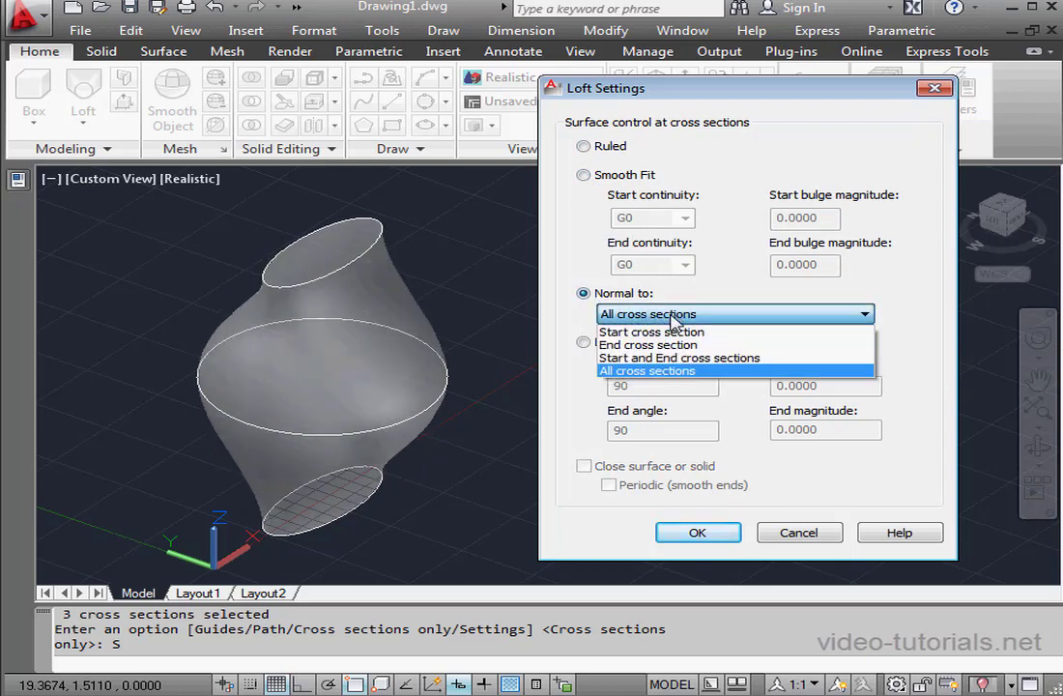
{"action": "left_click", "coordinate": [669, 333]}
{"action": "left_click", "coordinate": [681, 315]}
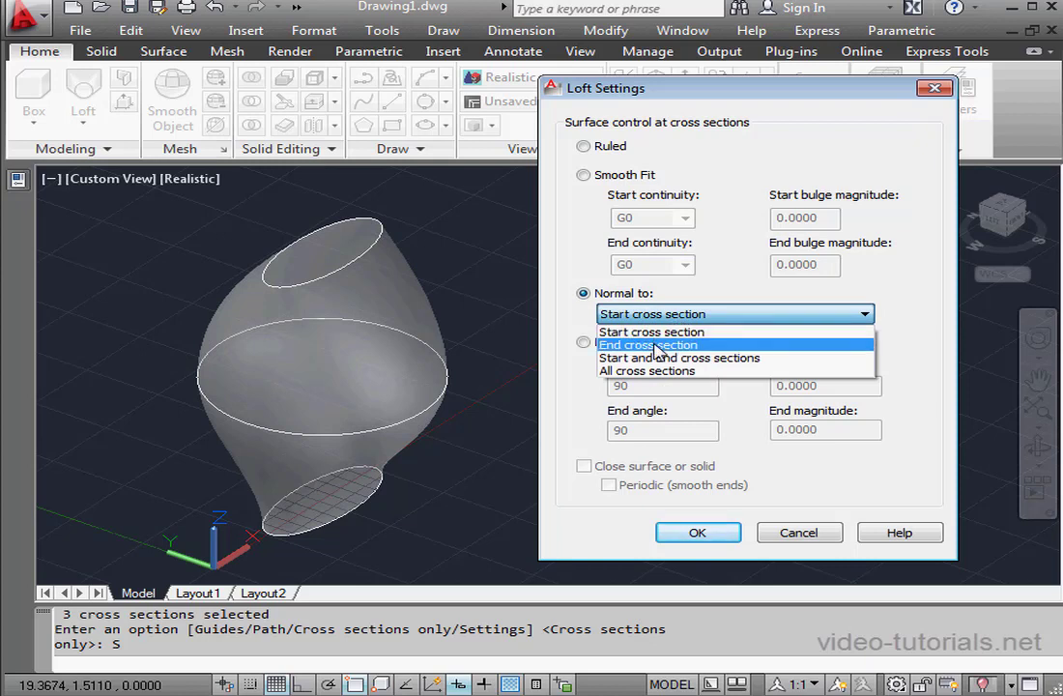
{"action": "left_click", "coordinate": [657, 345]}
{"action": "left_click", "coordinate": [672, 319]}
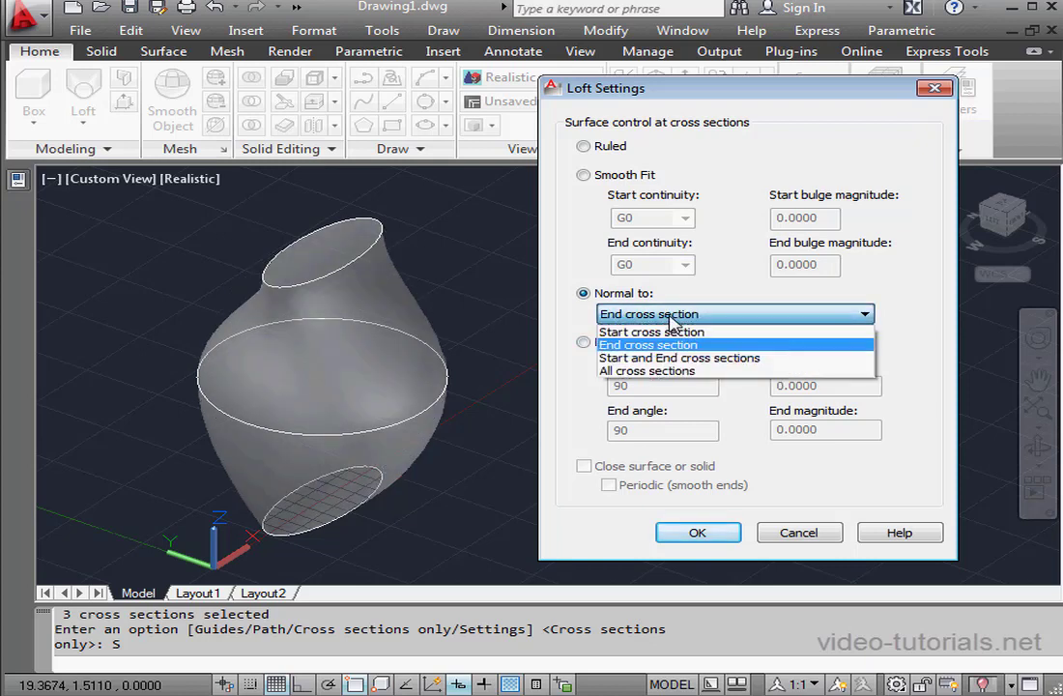
{"action": "left_click", "coordinate": [665, 359]}
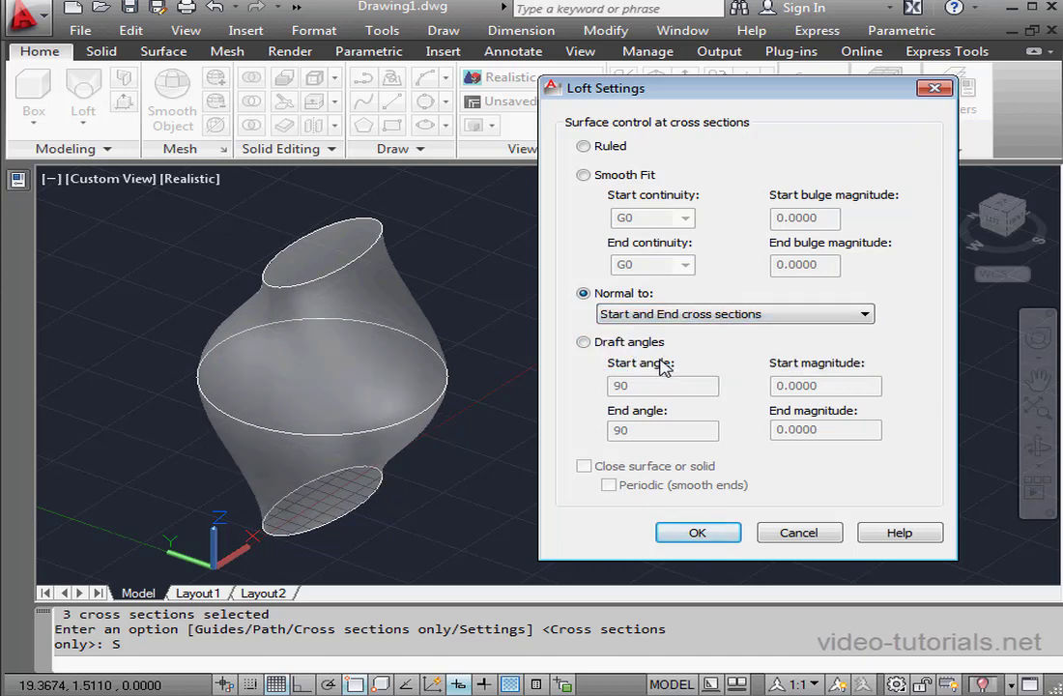
{"action": "left_click", "coordinate": [676, 316]}
{"action": "left_click", "coordinate": [657, 371]}
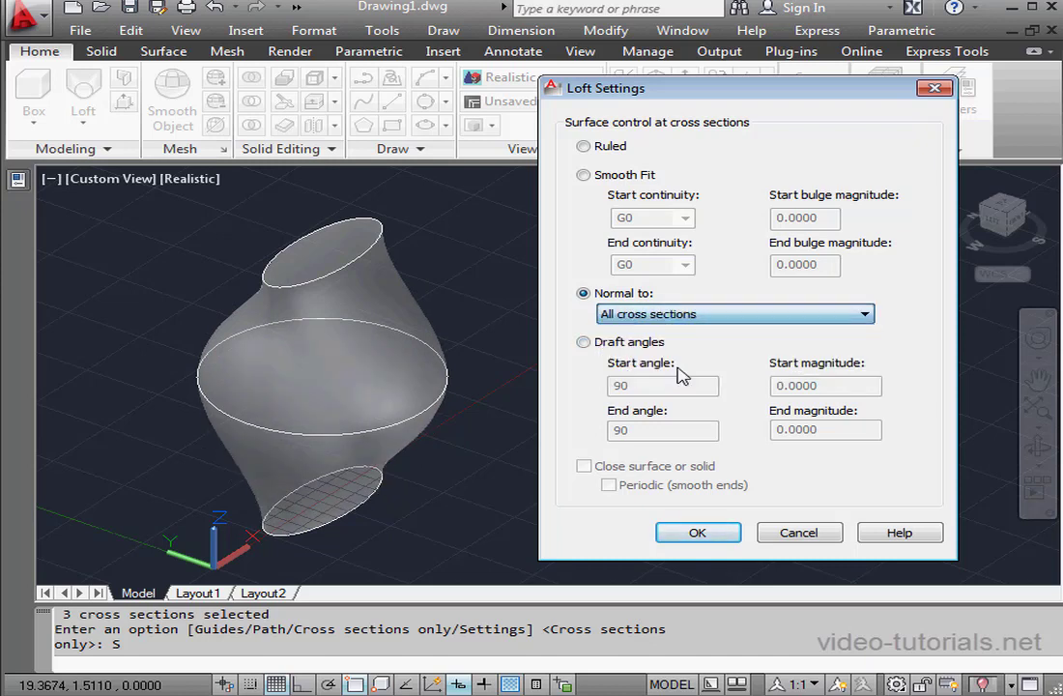
Try the solid loft with draft angles of 30 at the start and 120 at the end, and undo it.
{"action": "left_click", "coordinate": [584, 342]}
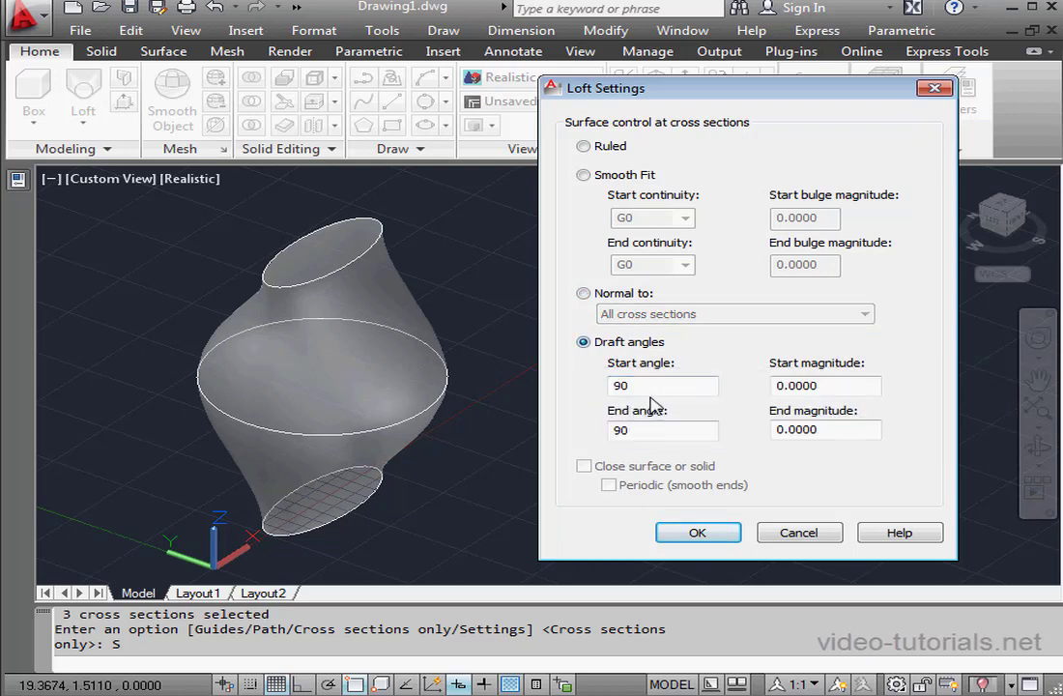
{"action": "left_click_drag", "start_coordinate": [653, 386], "coordinate": [597, 385]}
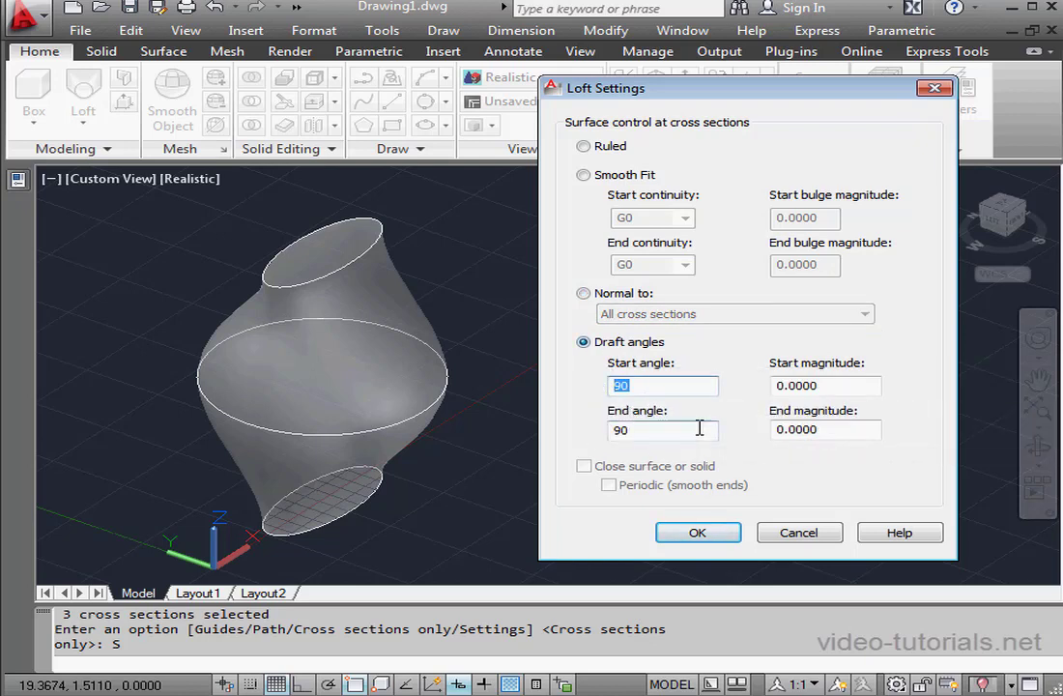
{"action": "type", "text": "30"}
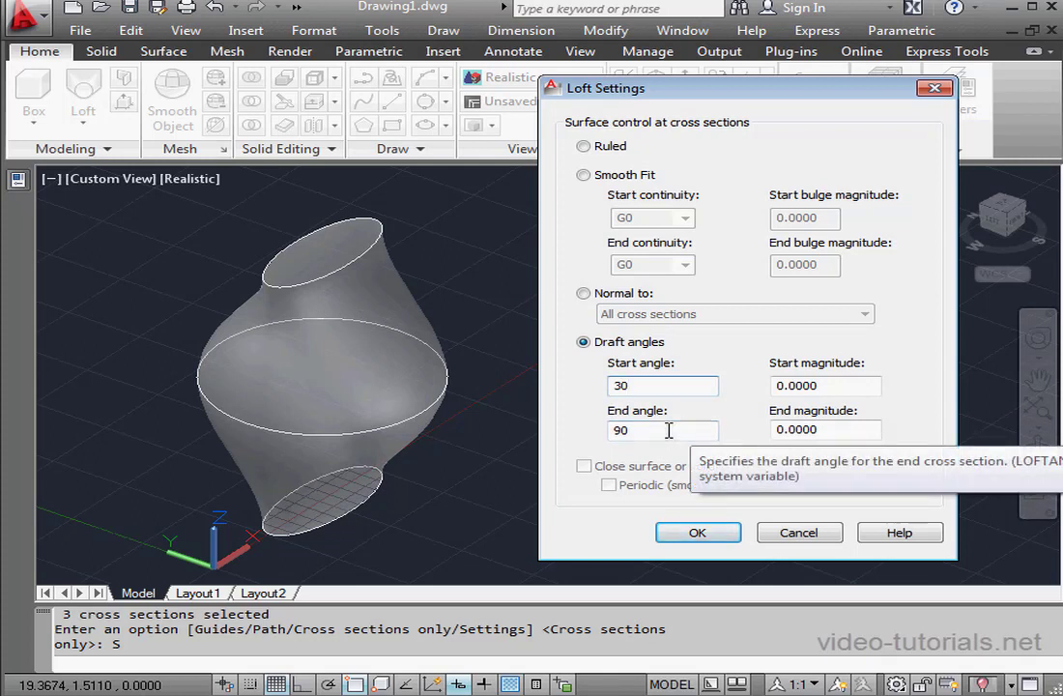
{"action": "left_click", "coordinate": [667, 430]}
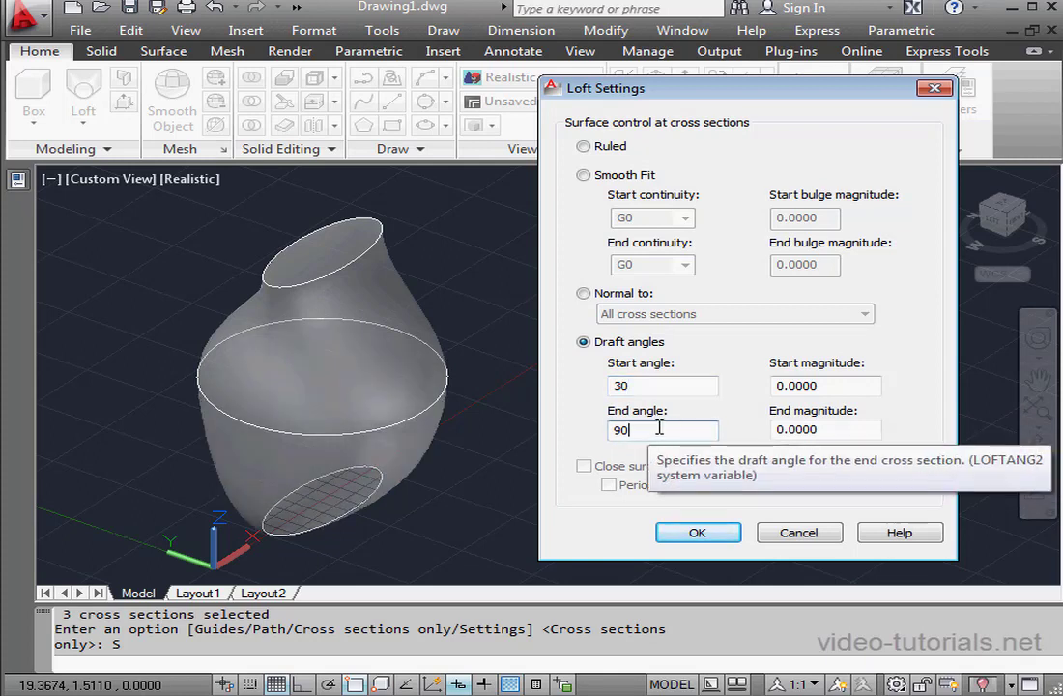
{"action": "left_click_drag", "start_coordinate": [659, 430], "coordinate": [614, 431]}
{"action": "type", "text": "12"}
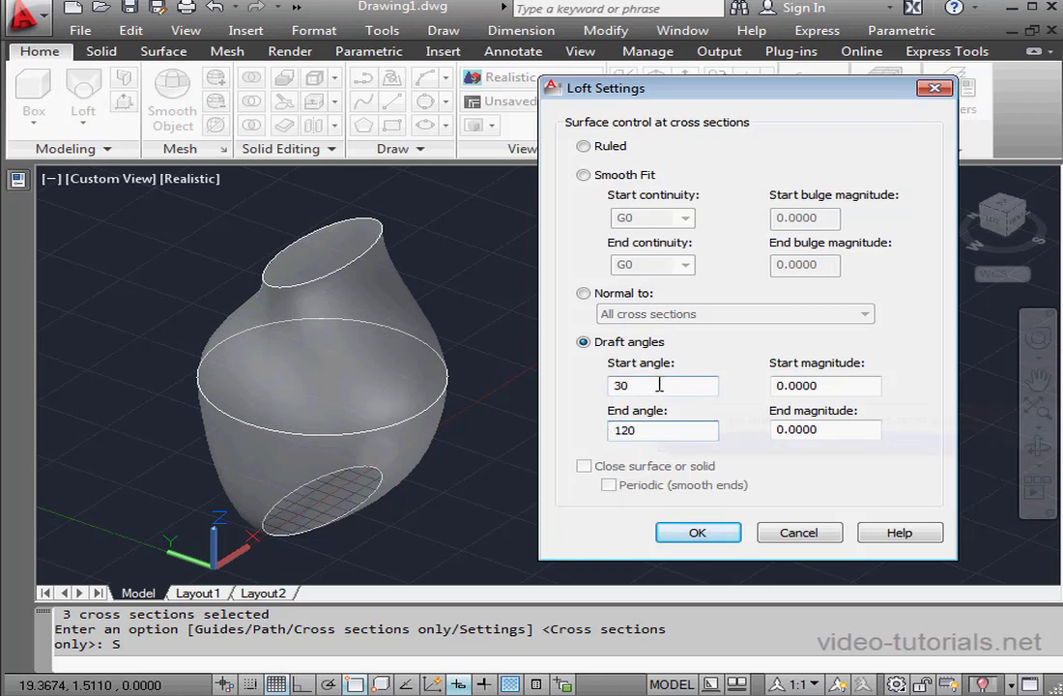
{"action": "left_click", "coordinate": [659, 385]}
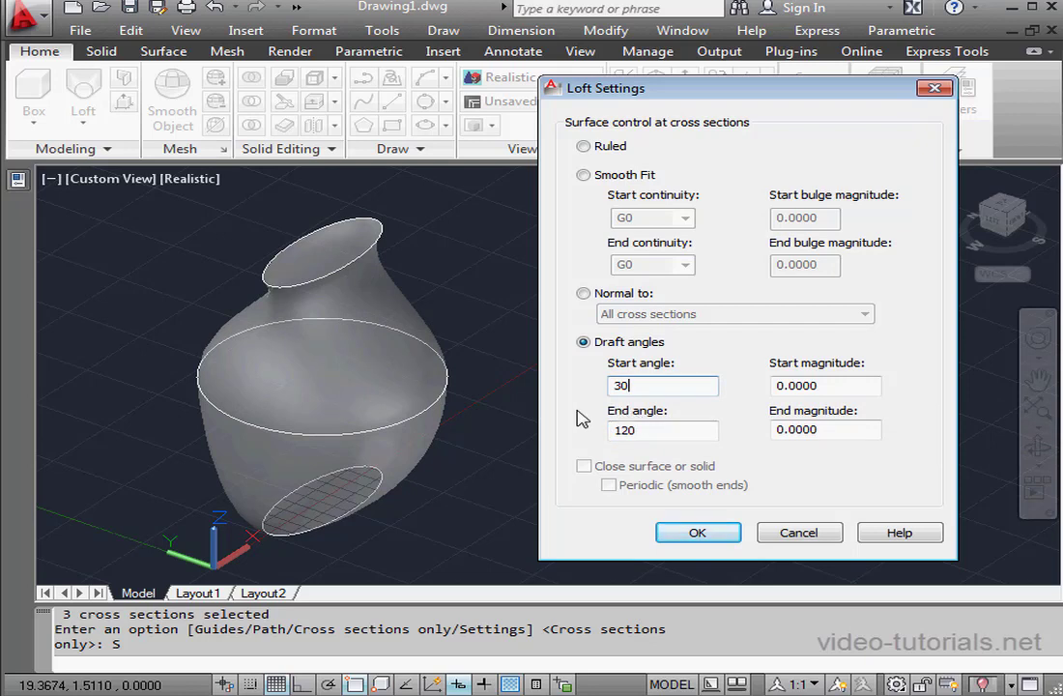
{"action": "left_click", "coordinate": [695, 534]}
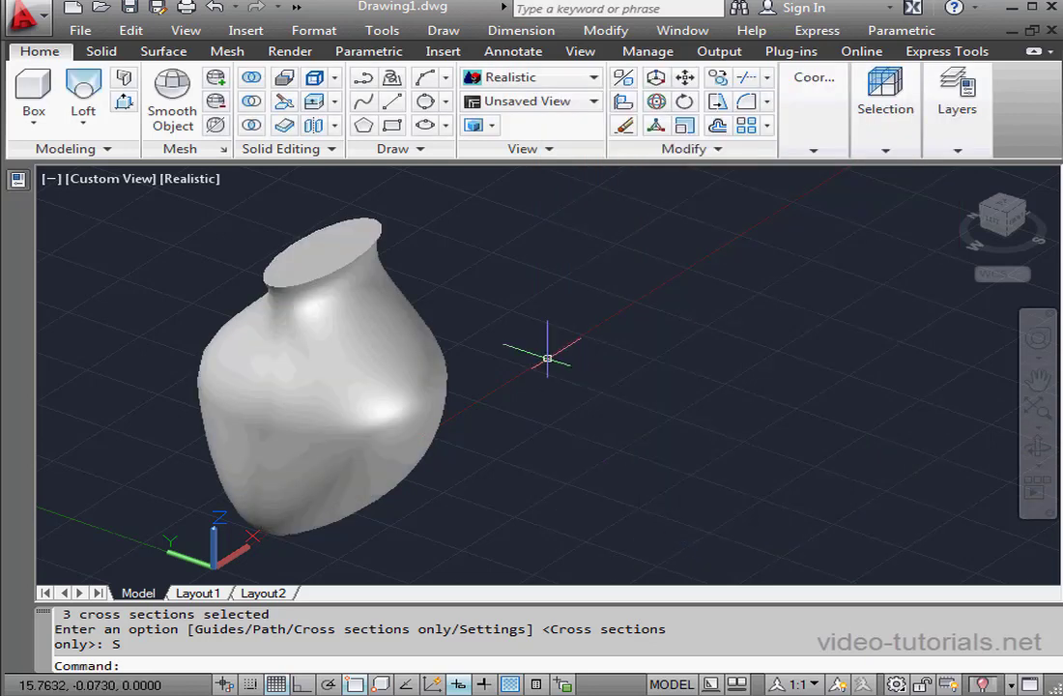
{"action": "left_click", "coordinate": [214, 8]}
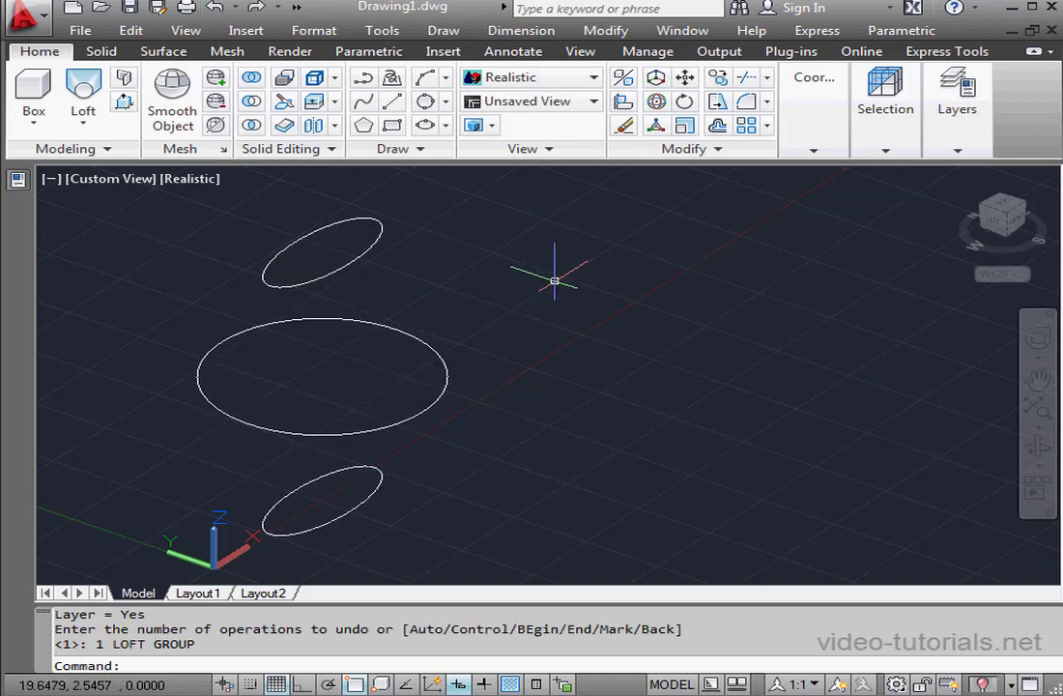
Draw a fit spline from the lower ellipse's near end through the circle's back-left quadrant to the upper ellipse's far end.
{"action": "left_click", "coordinate": [365, 103]}
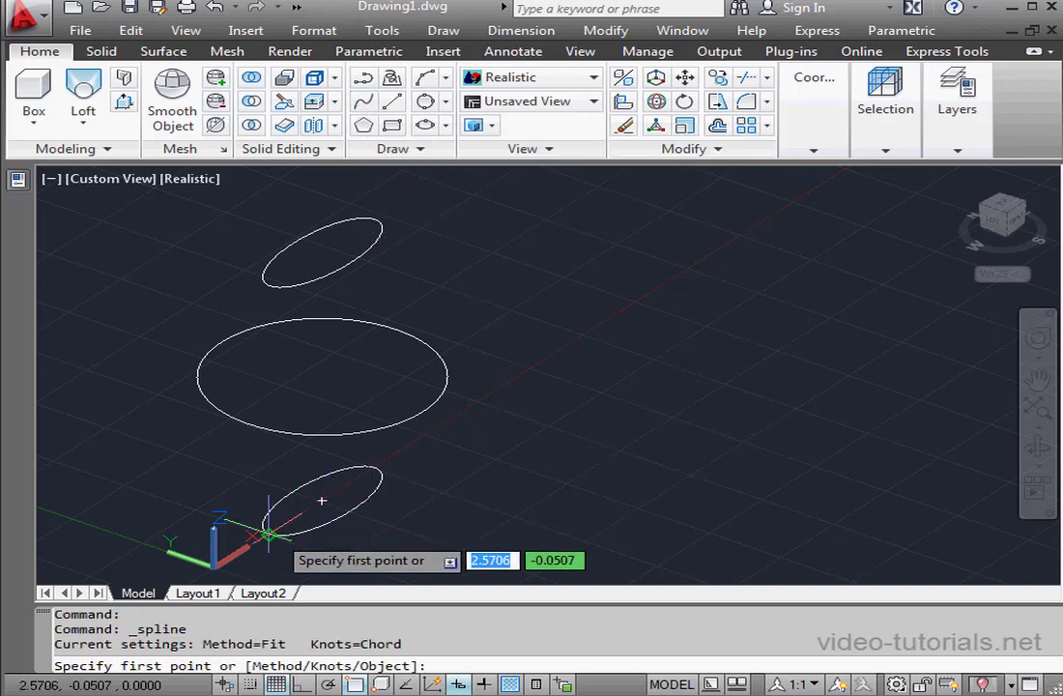
{"action": "left_click", "coordinate": [268, 533]}
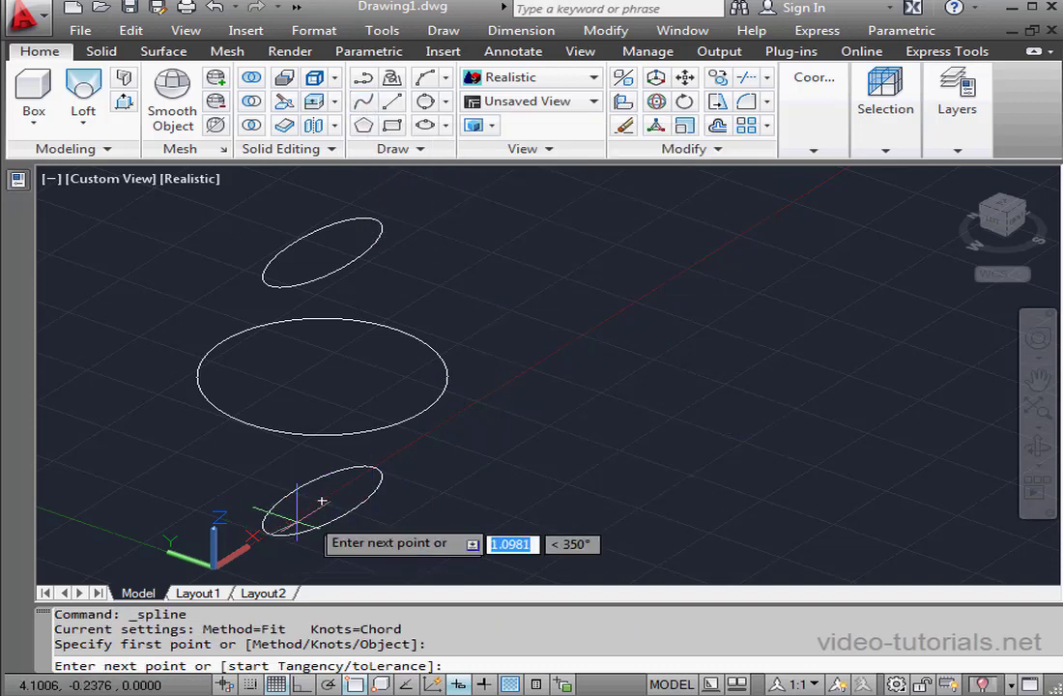
{"action": "left_click", "coordinate": [221, 341]}
{"action": "left_click", "coordinate": [269, 285]}
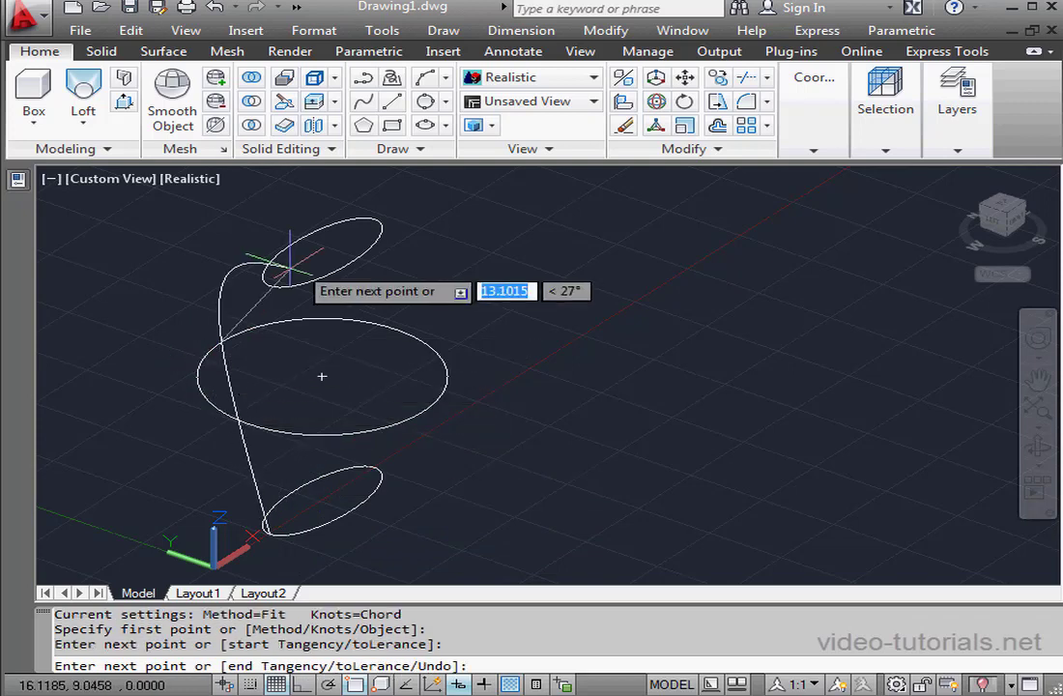
{"action": "right_click", "coordinate": [406, 217]}
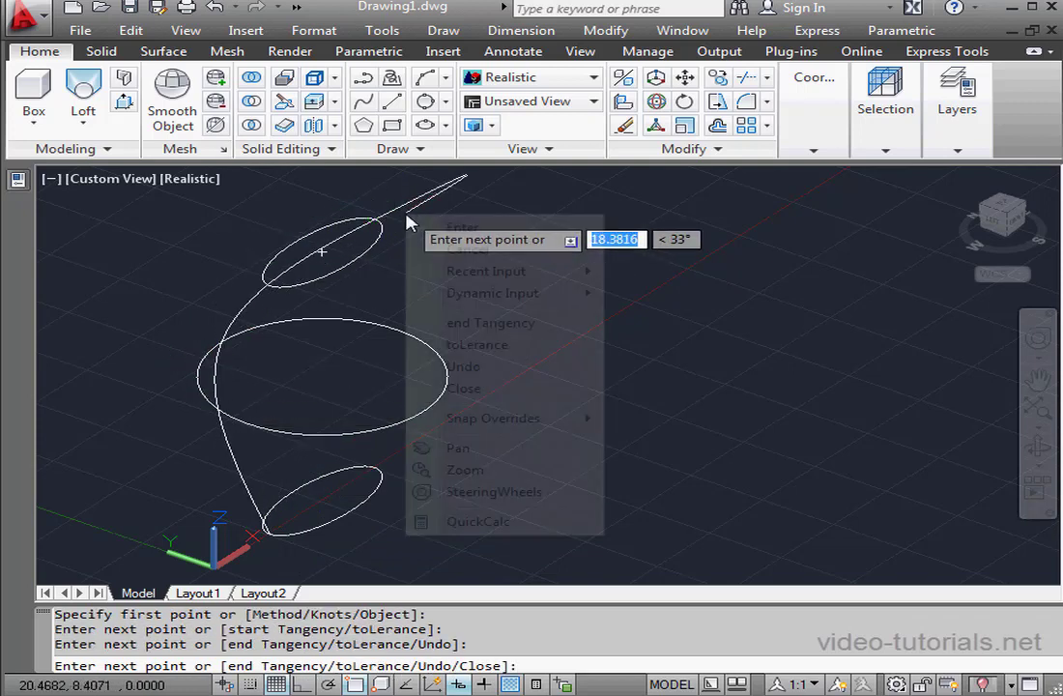
{"action": "left_click", "coordinate": [464, 227]}
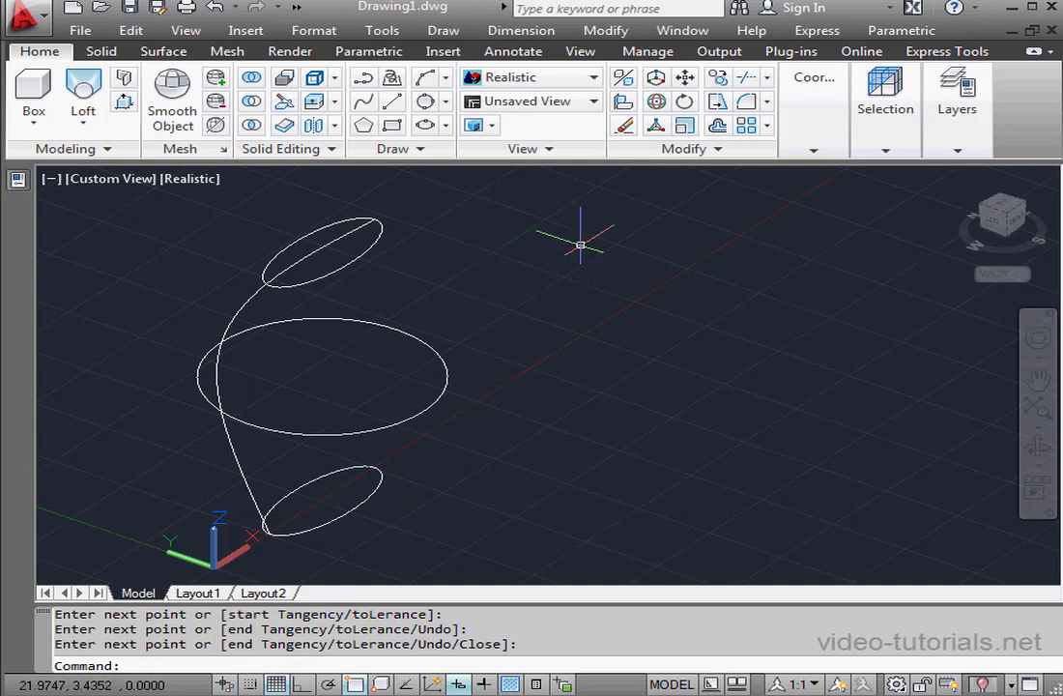
Draw a spline from the lower ellipse's back side quadrant through the circle's back-right quadrant to the upper ellipse's front side quadrant.
{"action": "left_click", "coordinate": [363, 109]}
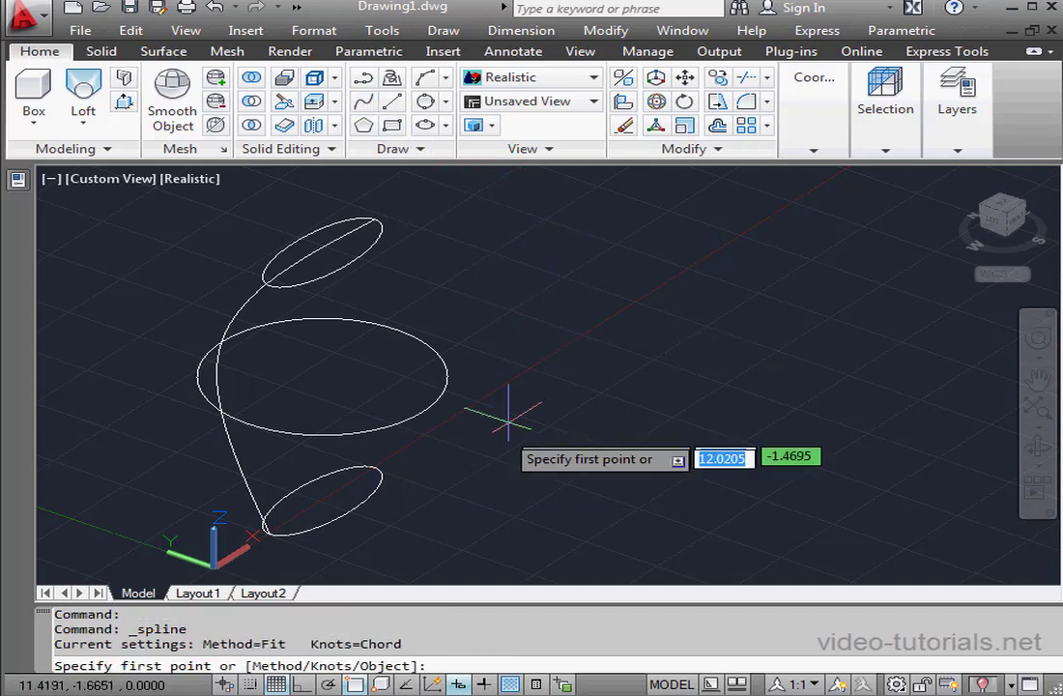
{"action": "left_click", "coordinate": [310, 482]}
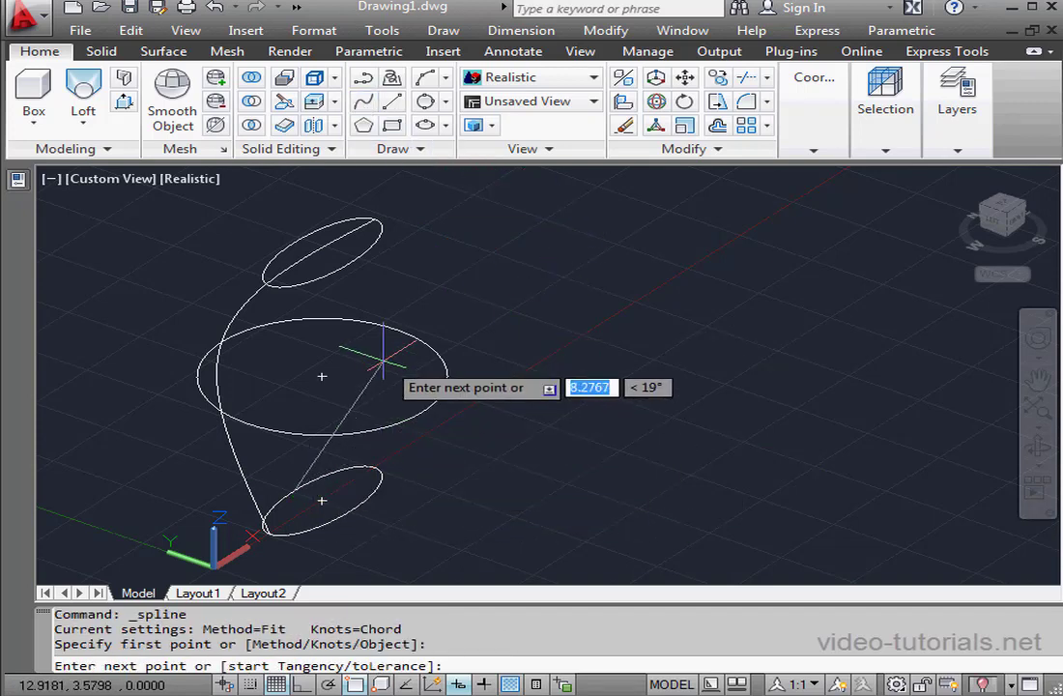
{"action": "left_click", "coordinate": [396, 329]}
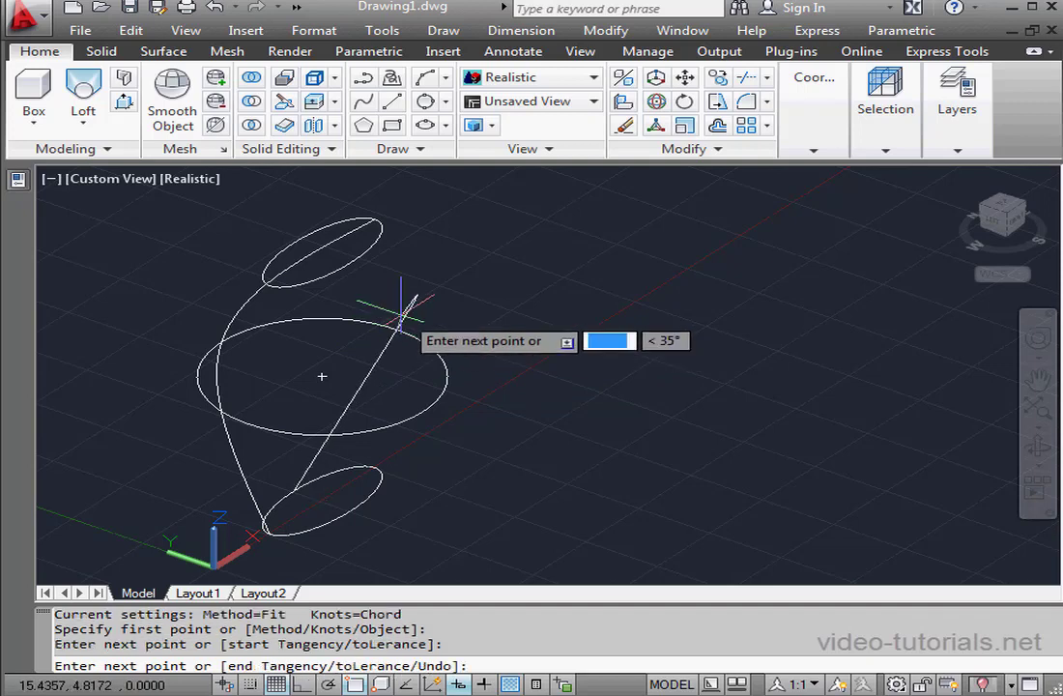
{"action": "left_click", "coordinate": [346, 257]}
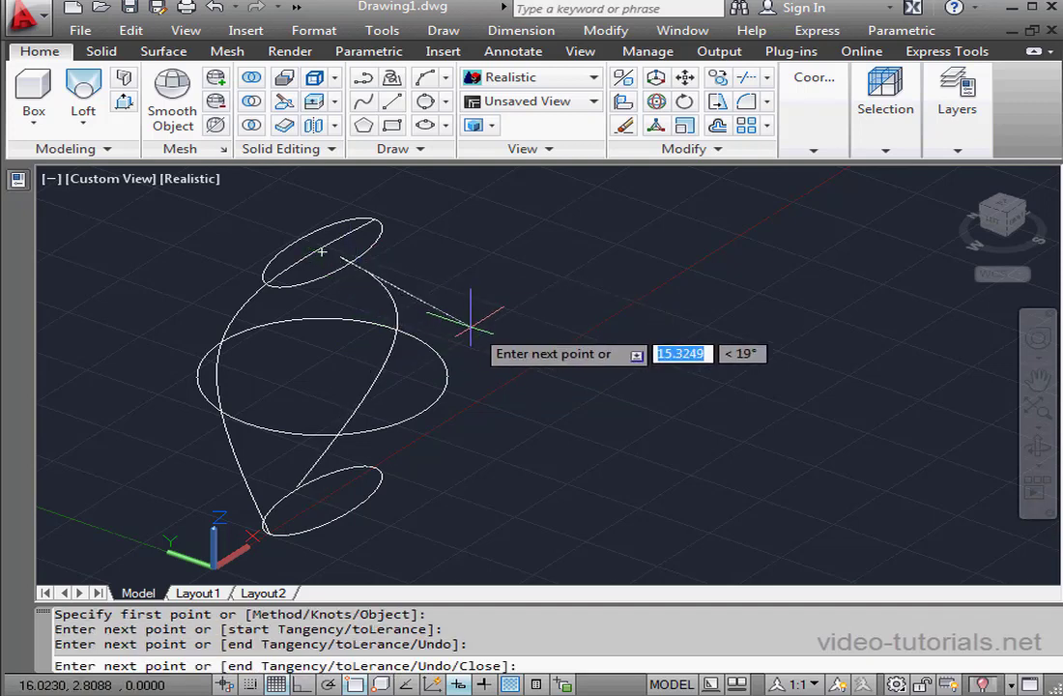
{"action": "right_click", "coordinate": [480, 329]}
{"action": "left_click", "coordinate": [548, 339]}
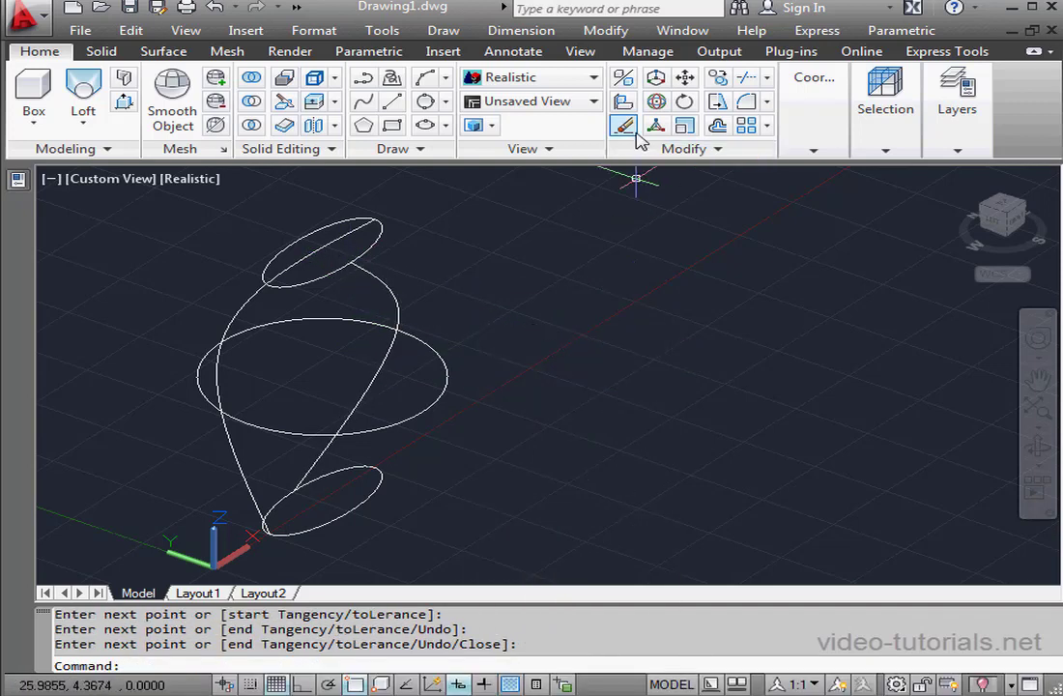
Draw a spline from the lower ellipse's far end through the circle's front-right quadrant to the upper ellipse's near end.
{"action": "left_click", "coordinate": [364, 102]}
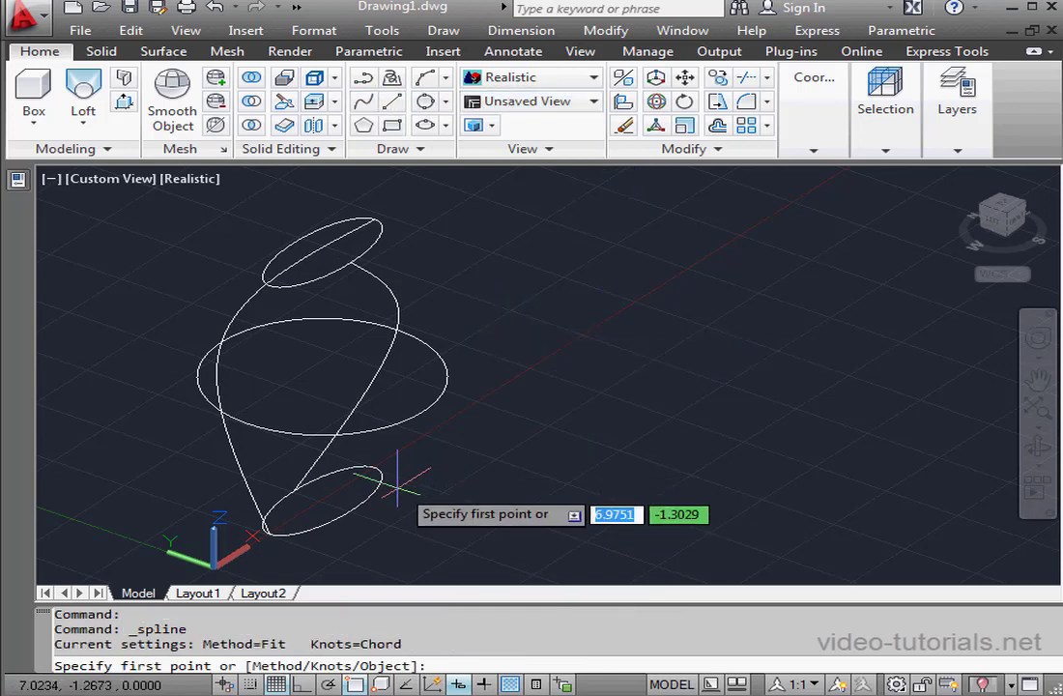
{"action": "left_click", "coordinate": [322, 499]}
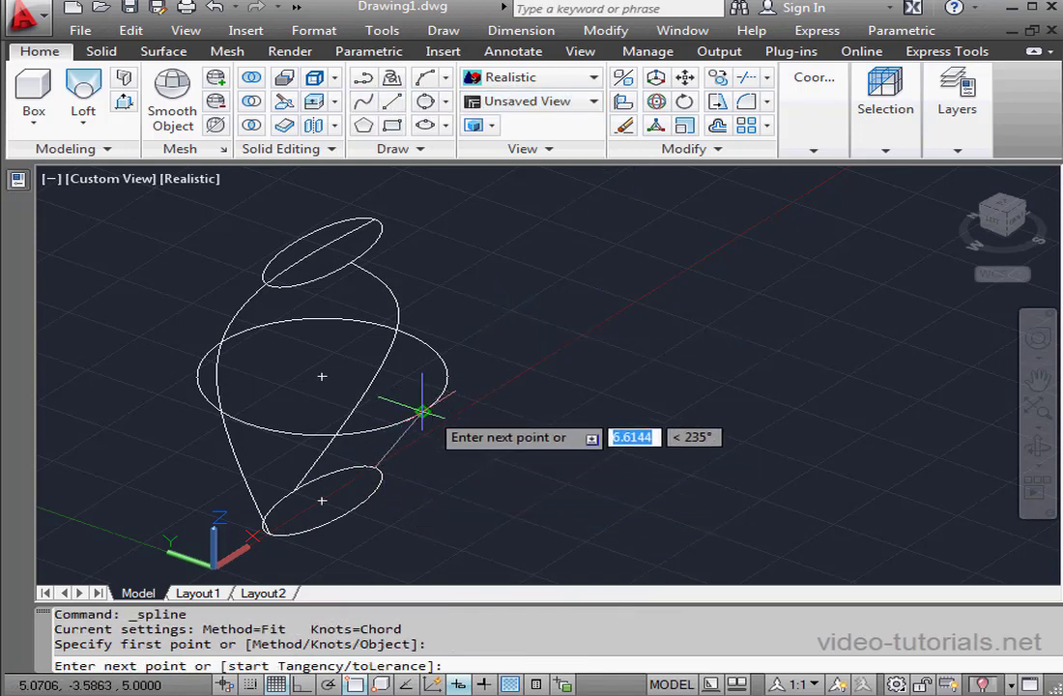
{"action": "left_click", "coordinate": [422, 411]}
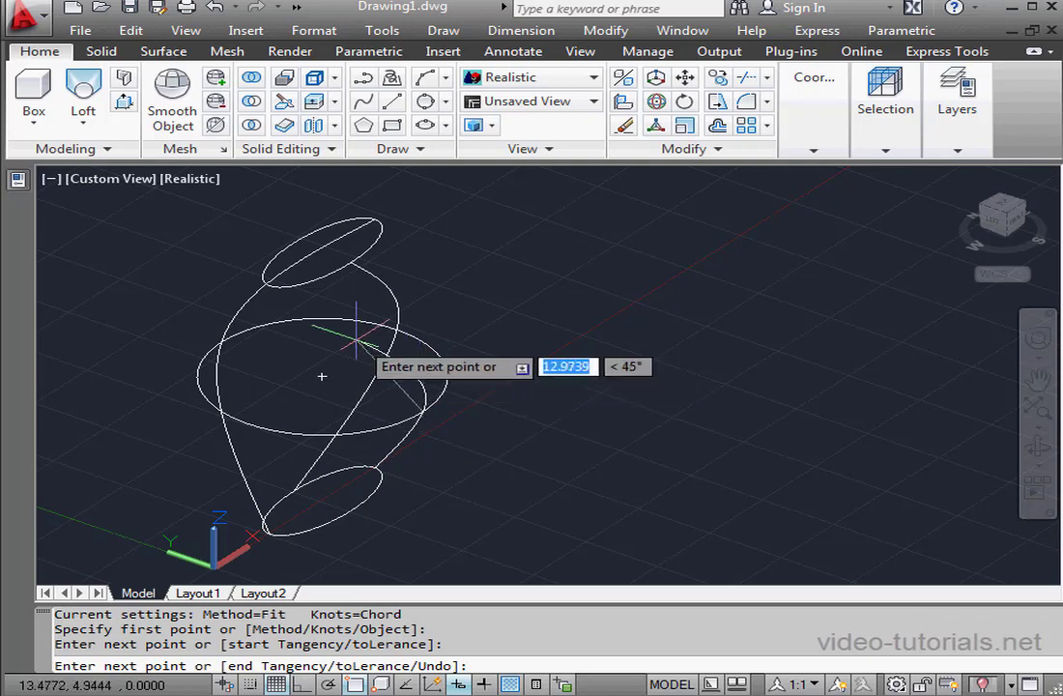
{"action": "left_click", "coordinate": [272, 282]}
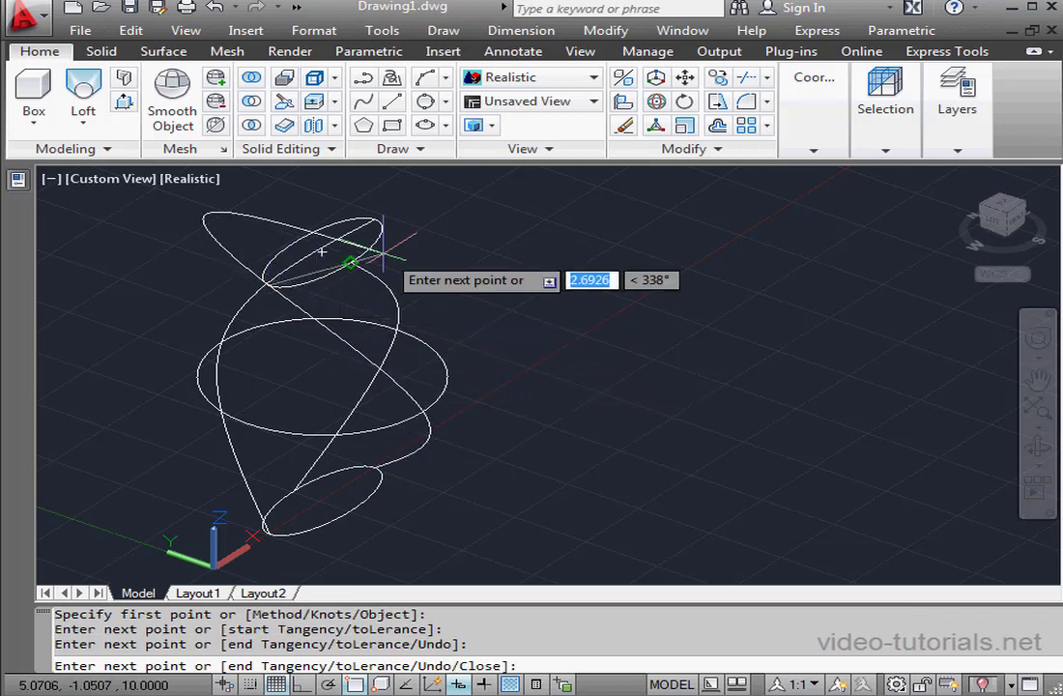
{"action": "right_click", "coordinate": [445, 243]}
{"action": "left_click", "coordinate": [473, 259]}
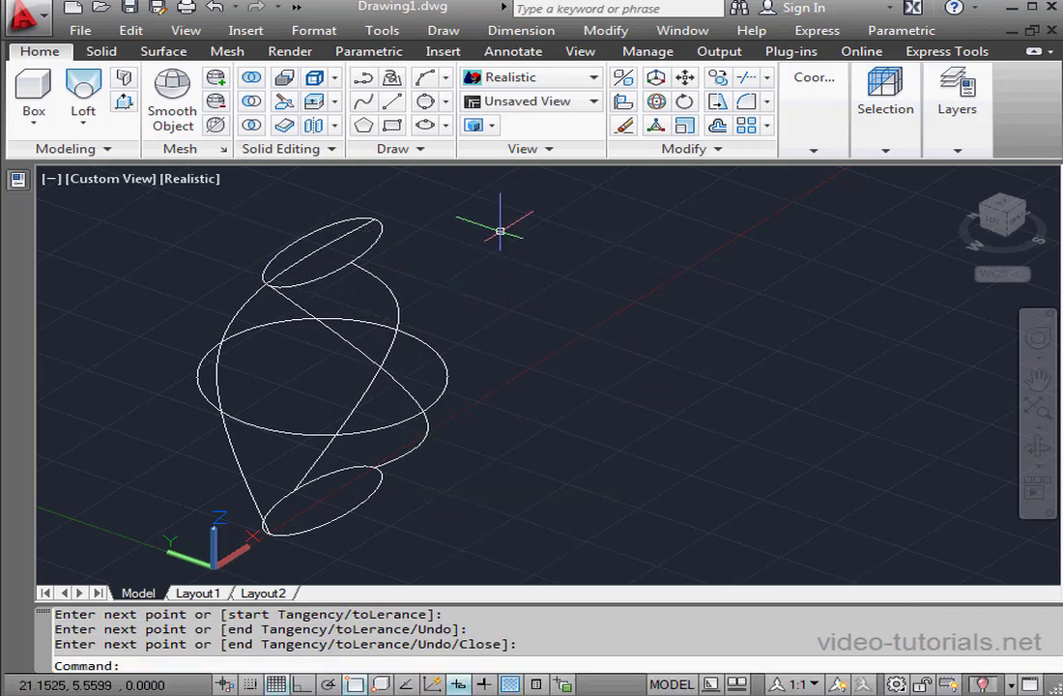
Draw a spline from the lower ellipse's front side quadrant through the circle's front-left quadrant to the upper ellipse's back side quadrant.
{"action": "left_click", "coordinate": [366, 103]}
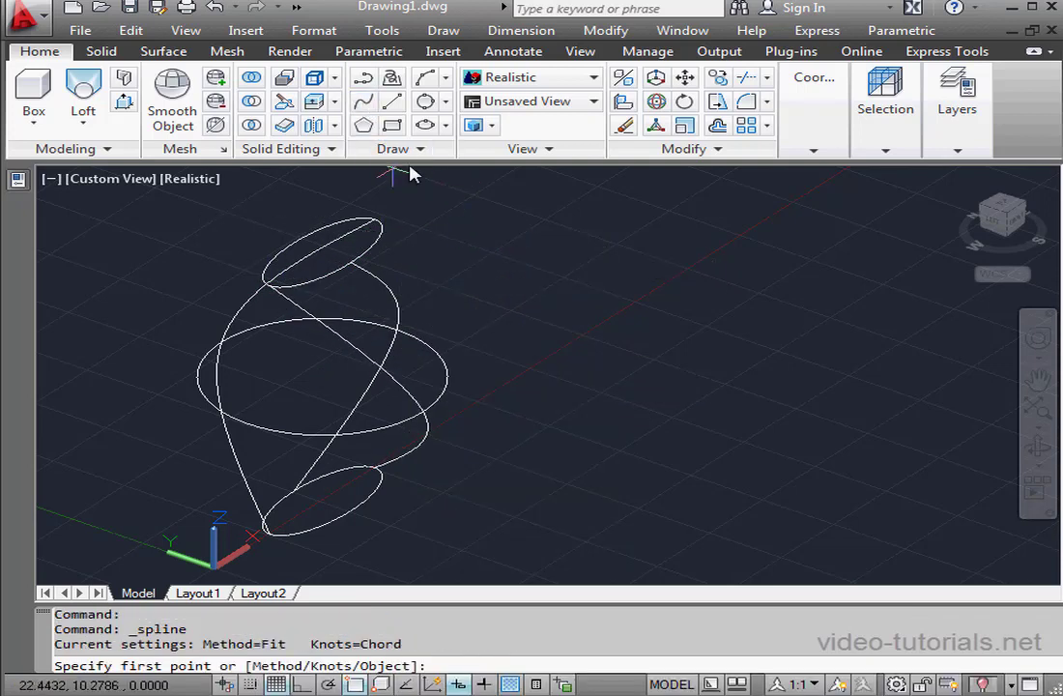
{"action": "left_click", "coordinate": [350, 510]}
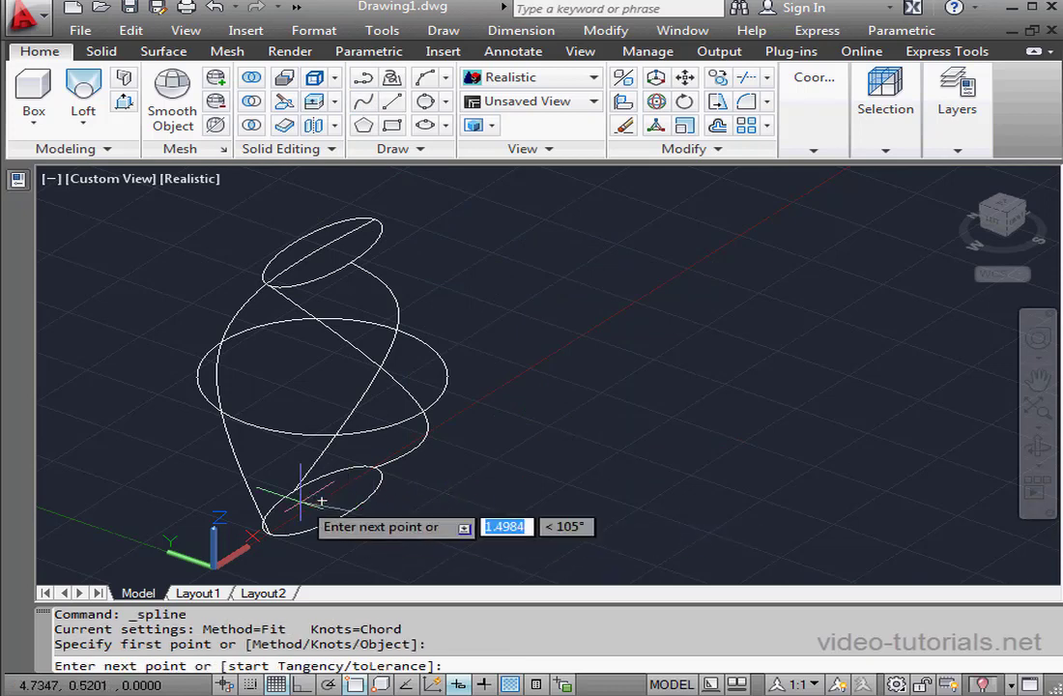
{"action": "left_click", "coordinate": [248, 423]}
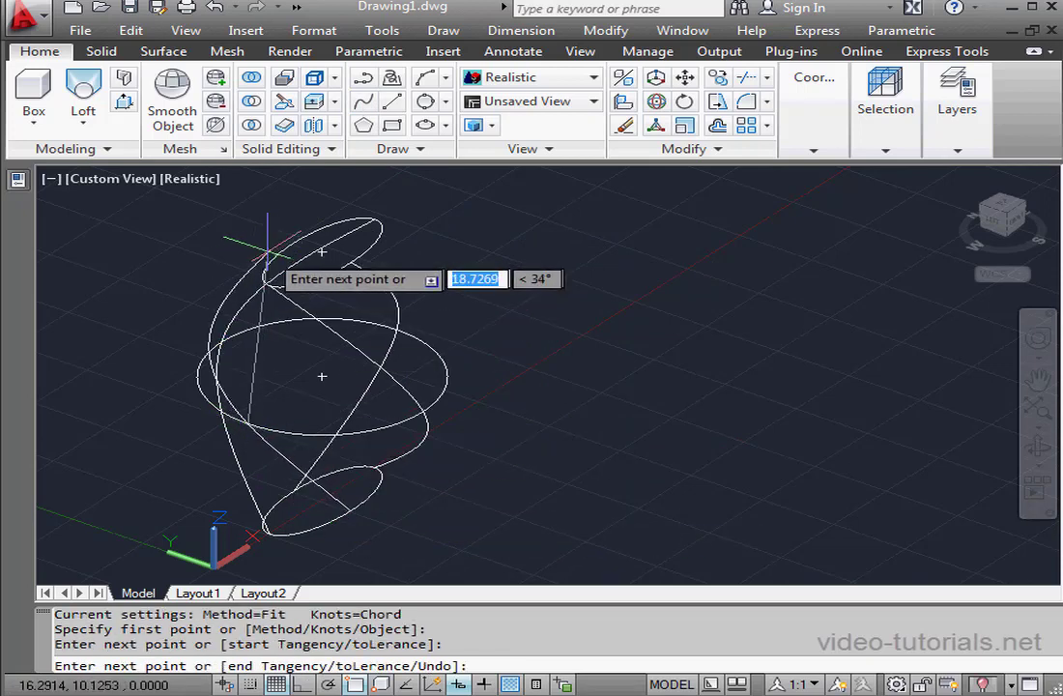
{"action": "left_click", "coordinate": [290, 238]}
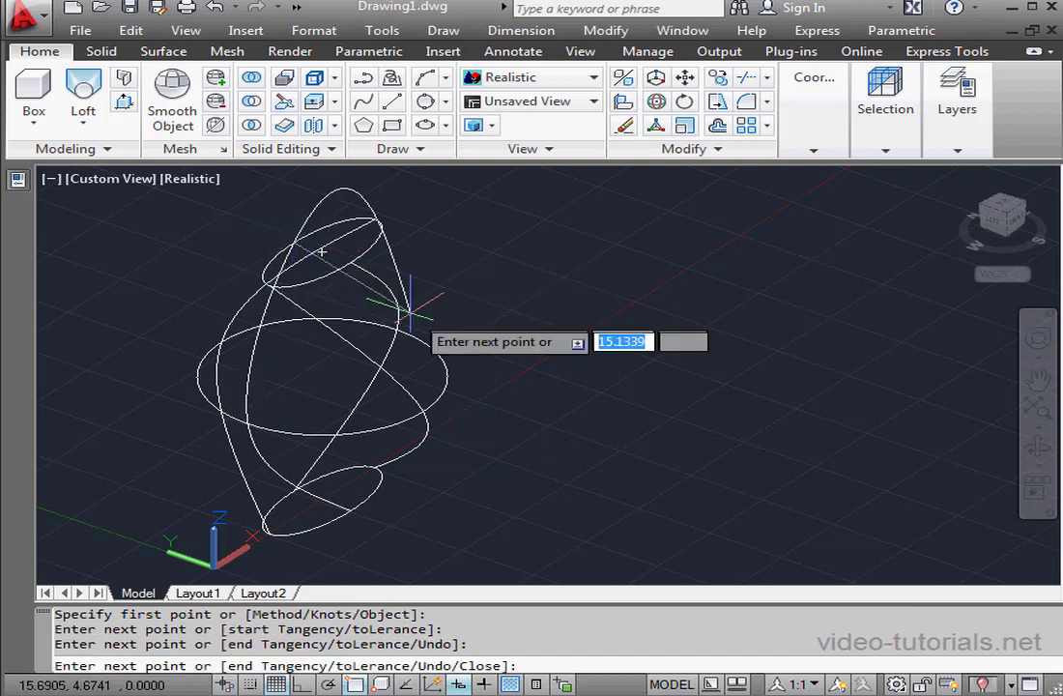
{"action": "right_click", "coordinate": [467, 309]}
{"action": "left_click", "coordinate": [541, 321]}
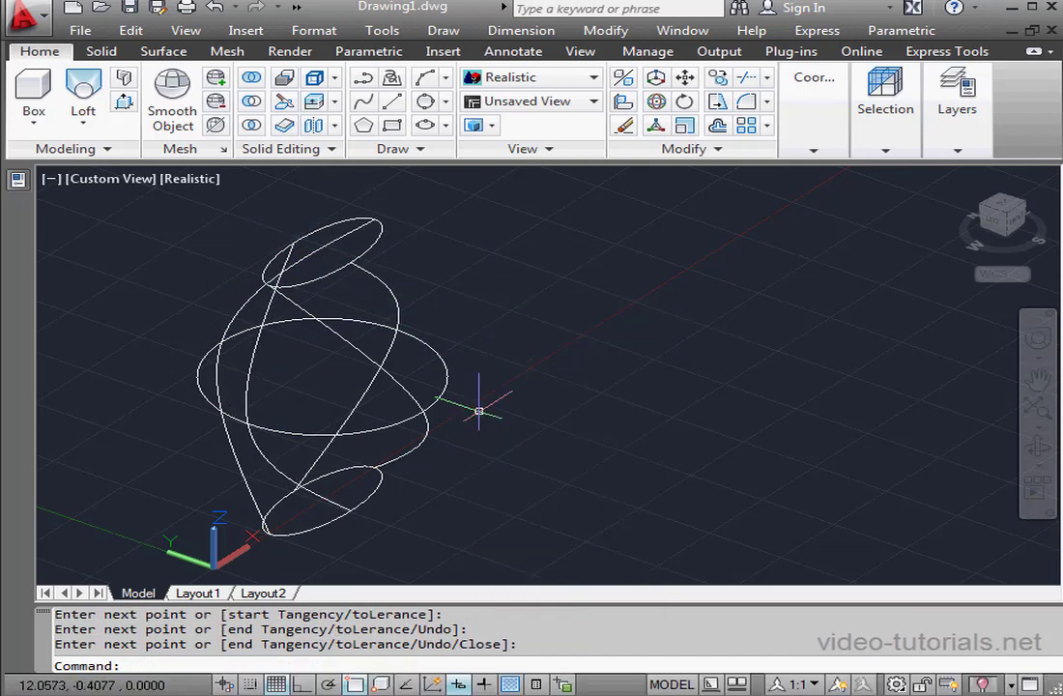
Start a solid loft using the lower ellipse, the circle and the upper ellipse as cross sections, in that order.
{"action": "mouse_move", "coordinate": [471, 439]}
{"action": "middle_mouse_down", "text": "shift"}
{"action": "mouse_move", "coordinate": [469, 427]}
{"action": "mouse_move", "coordinate": [608, 415]}
{"action": "mouse_move", "coordinate": [455, 408]}
{"action": "mouse_move", "coordinate": [441, 442]}
{"action": "mouse_move", "coordinate": [434, 437]}
{"action": "mouse_move", "coordinate": [455, 418]}
{"action": "mouse_move", "coordinate": [520, 427]}
{"action": "mouse_move", "coordinate": [483, 423]}
{"action": "middle_mouse_up", "text": "shift"}
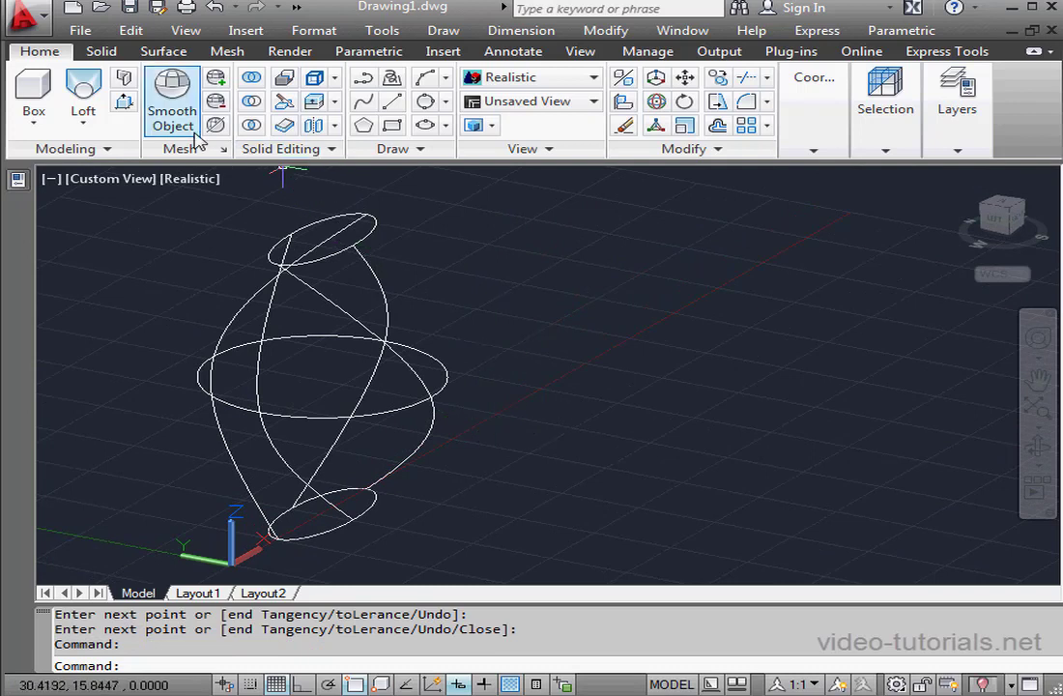
{"action": "left_click", "coordinate": [84, 91]}
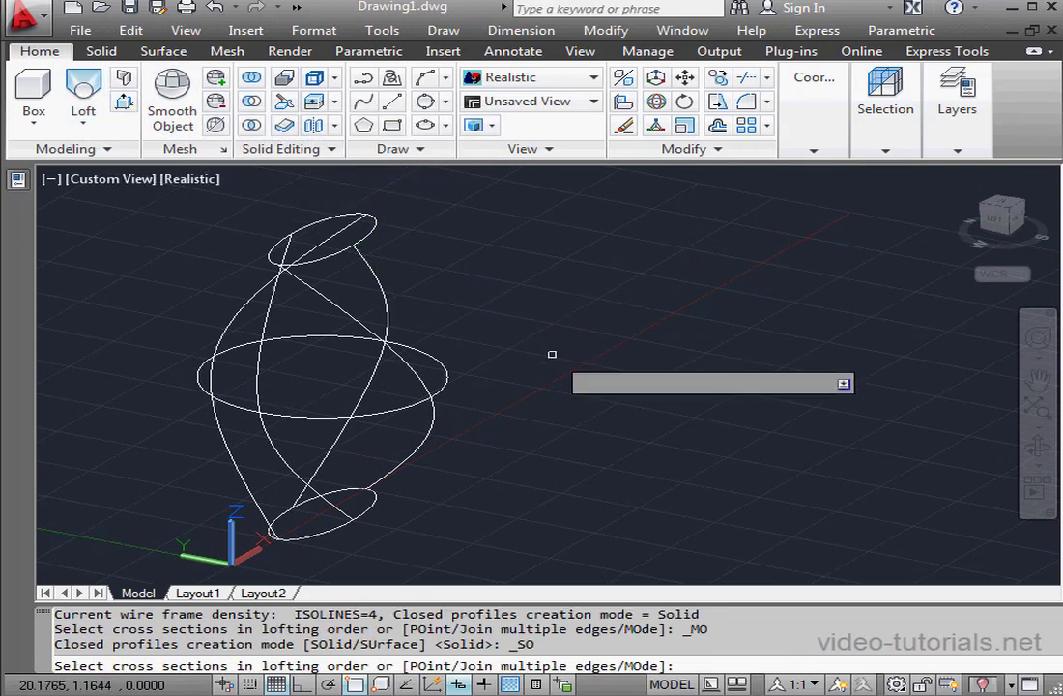
{"action": "left_click", "coordinate": [369, 509]}
{"action": "left_click", "coordinate": [412, 398]}
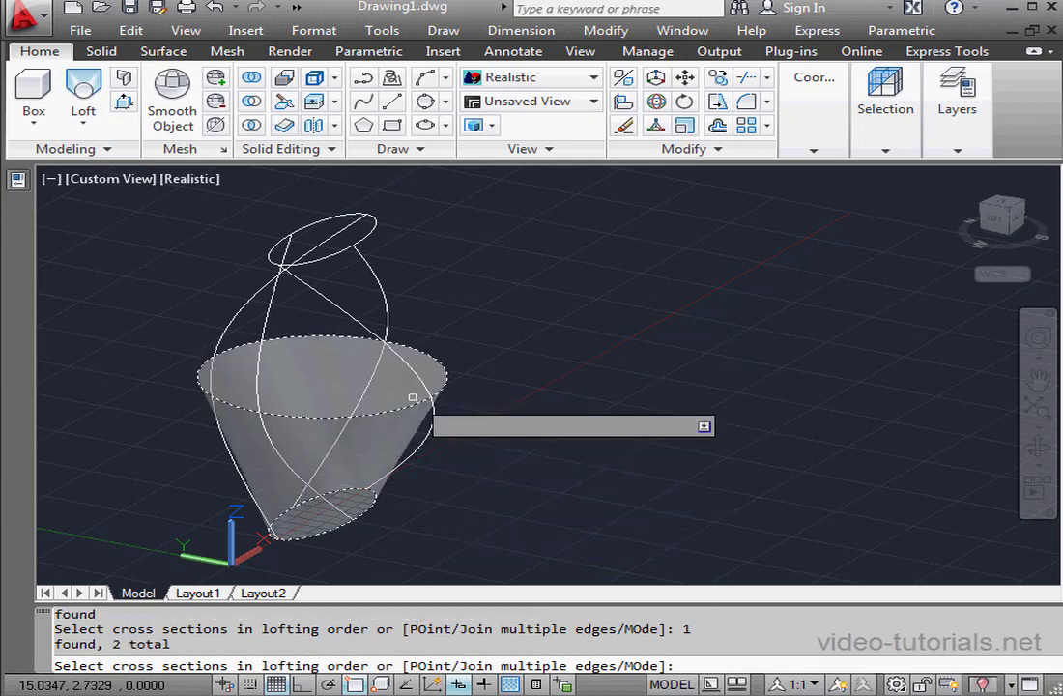
{"action": "left_click", "coordinate": [338, 253]}
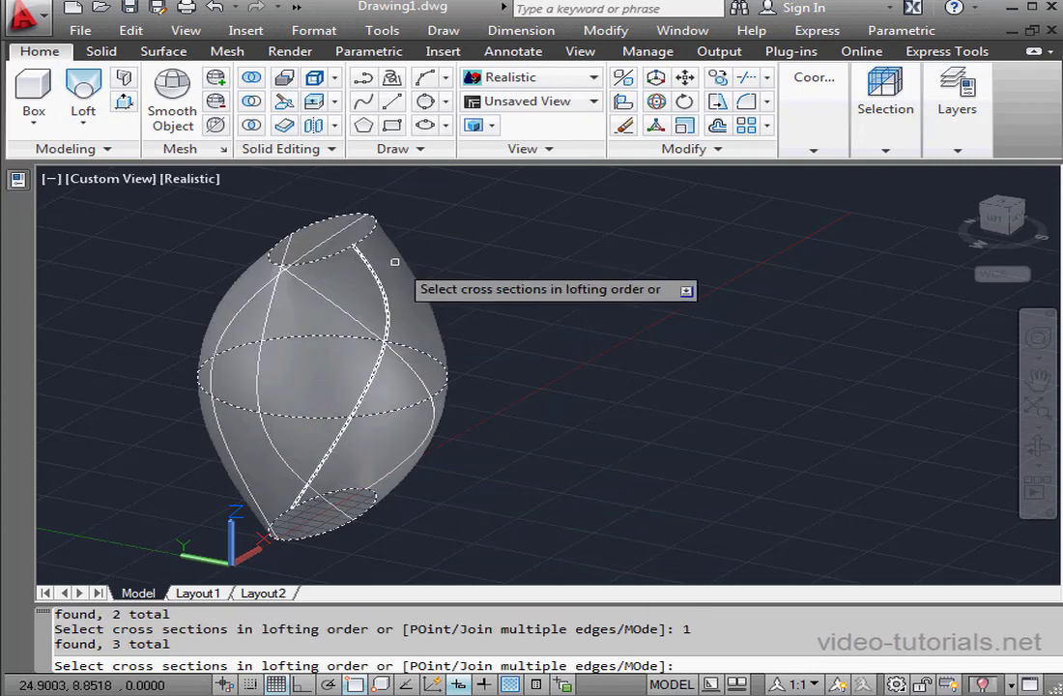
{"action": "right_click", "coordinate": [477, 258]}
{"action": "left_click", "coordinate": [581, 274]}
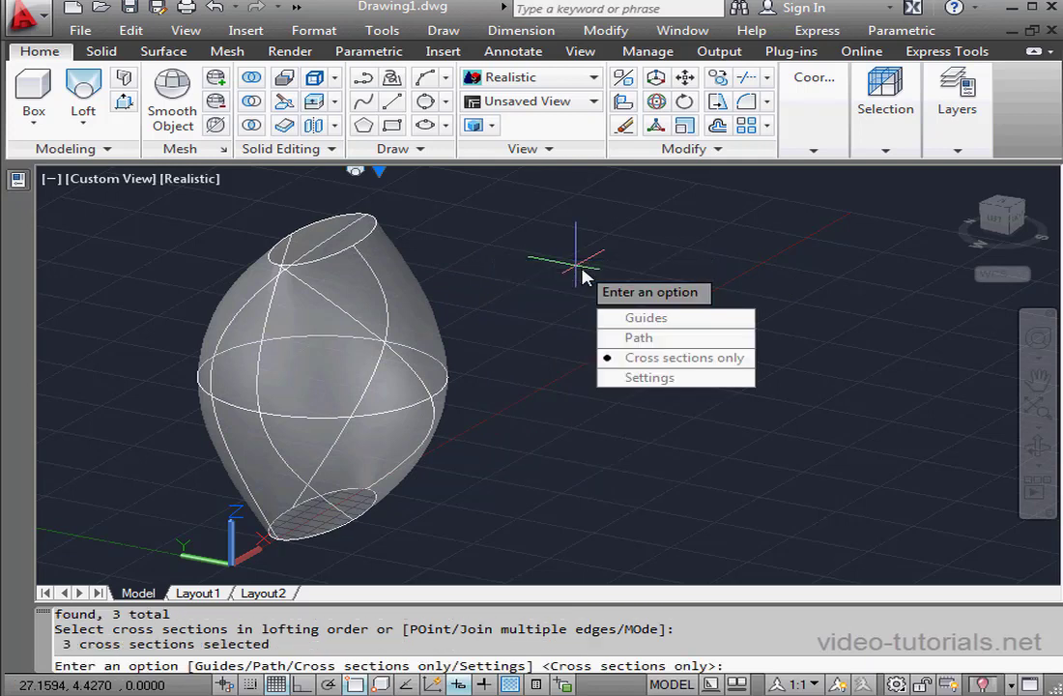
Complete the loft with the Guides option, using all four connecting splines as guide profiles.
{"action": "left_click", "coordinate": [674, 319]}
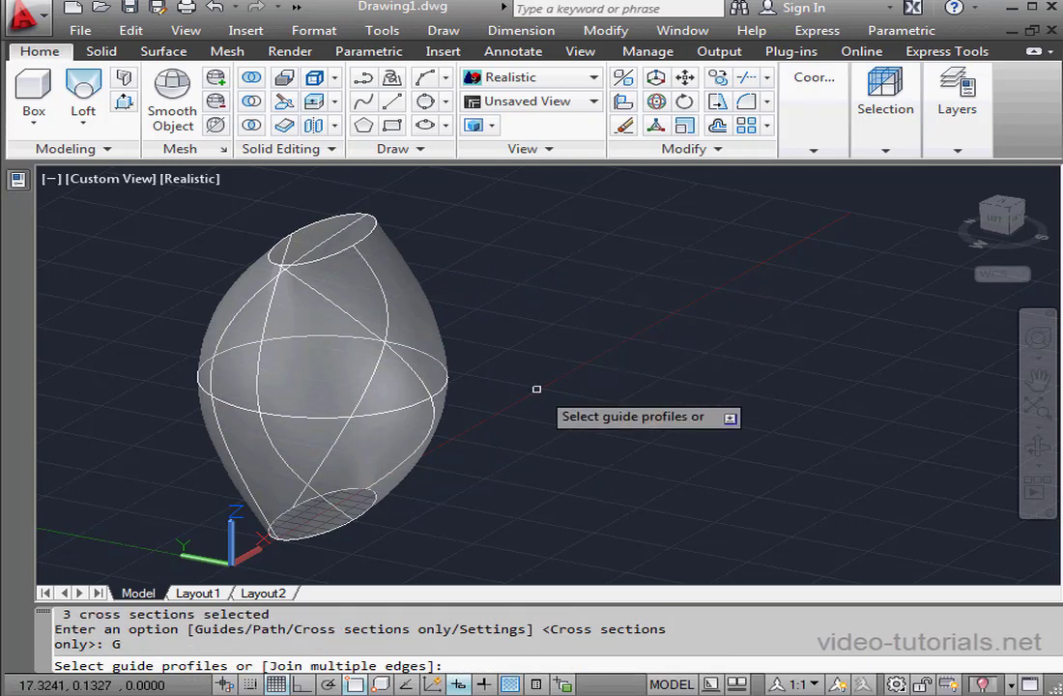
{"action": "left_click", "coordinate": [411, 370]}
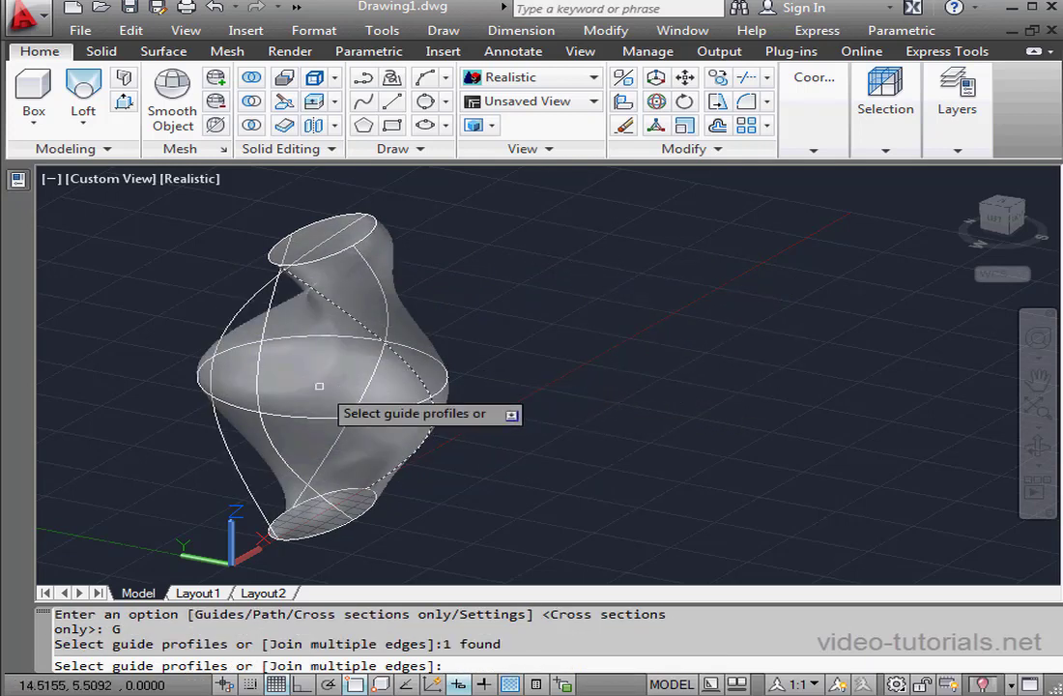
{"action": "left_click", "coordinate": [257, 382]}
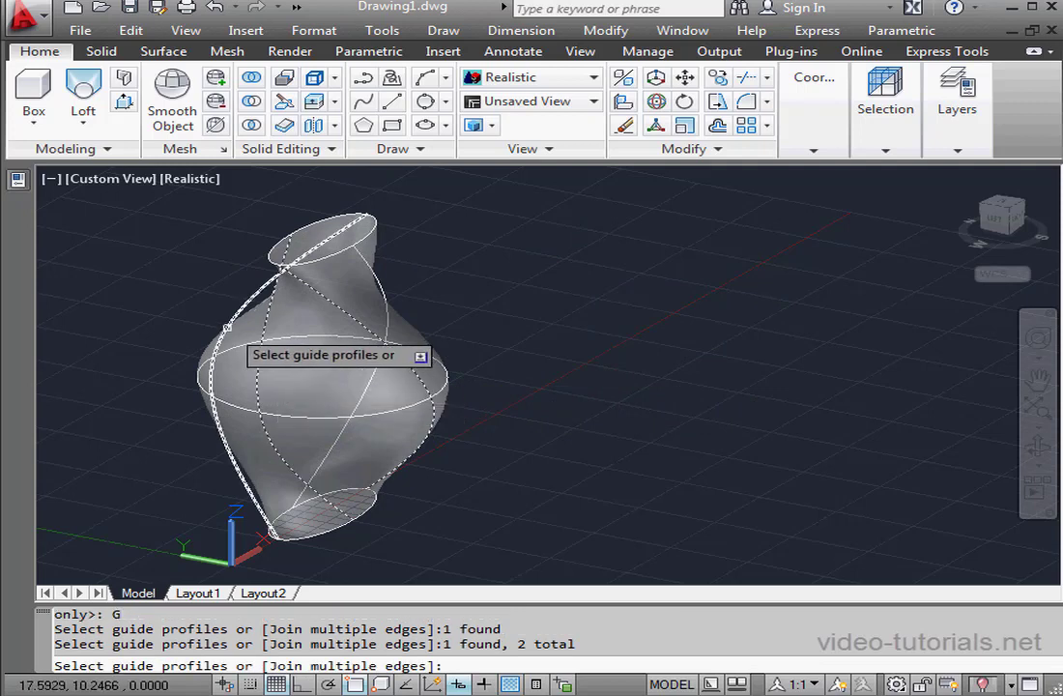
{"action": "left_click", "coordinate": [237, 333]}
{"action": "left_click", "coordinate": [382, 290]}
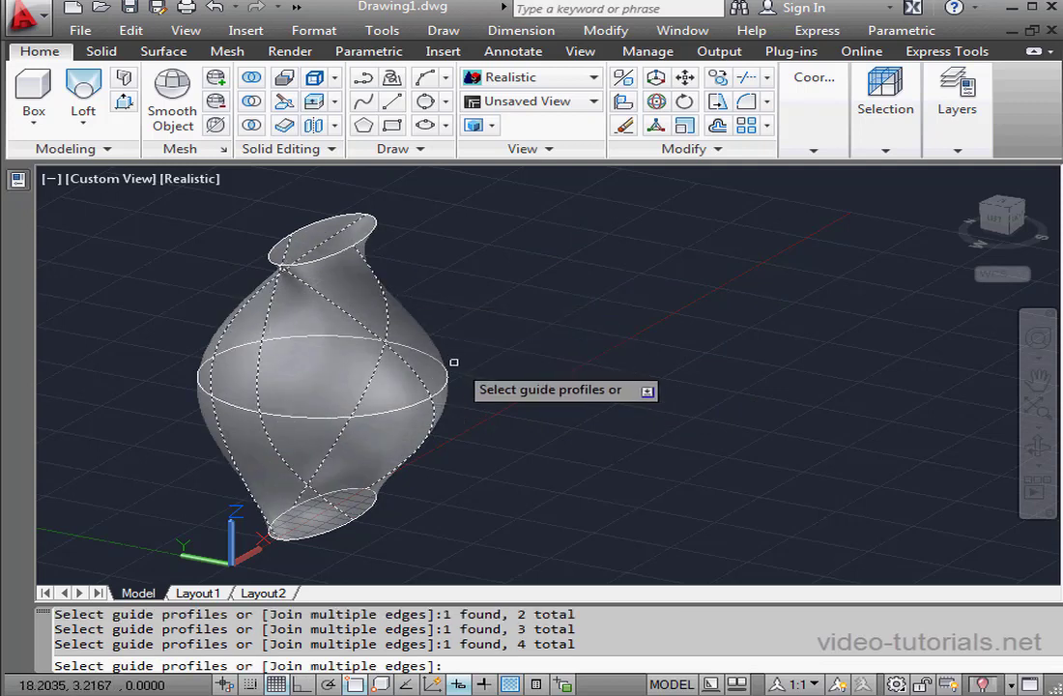
{"action": "middle_click_drag", "start_coordinate": [471, 399], "coordinate": [503, 409], "text": "shift"}
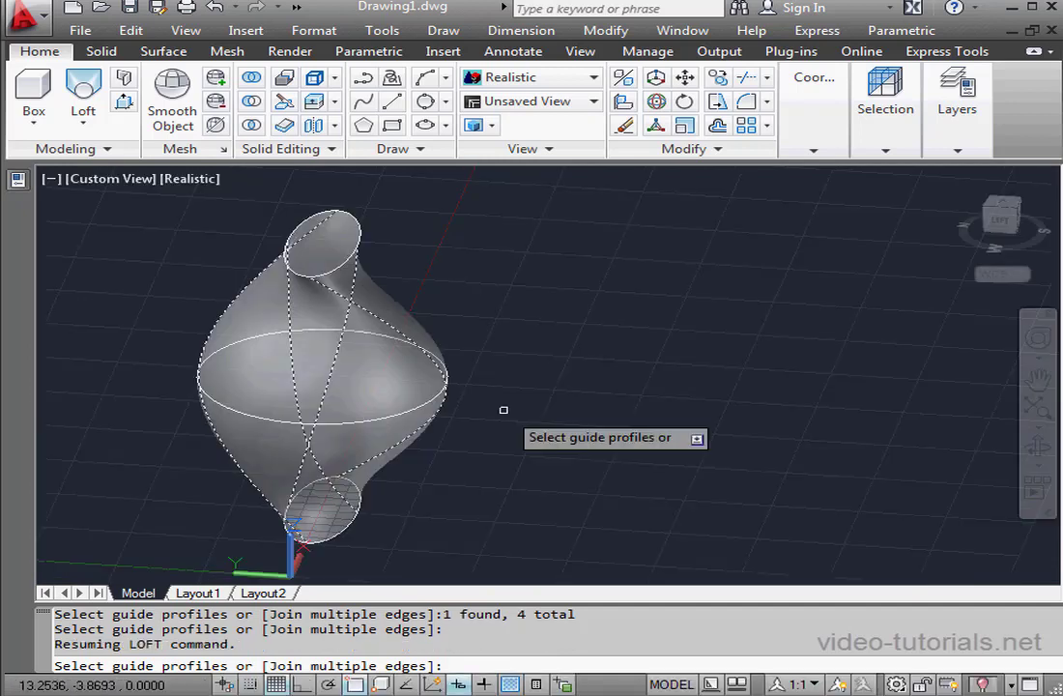
{"action": "right_click", "coordinate": [528, 347]}
{"action": "left_click", "coordinate": [606, 358]}
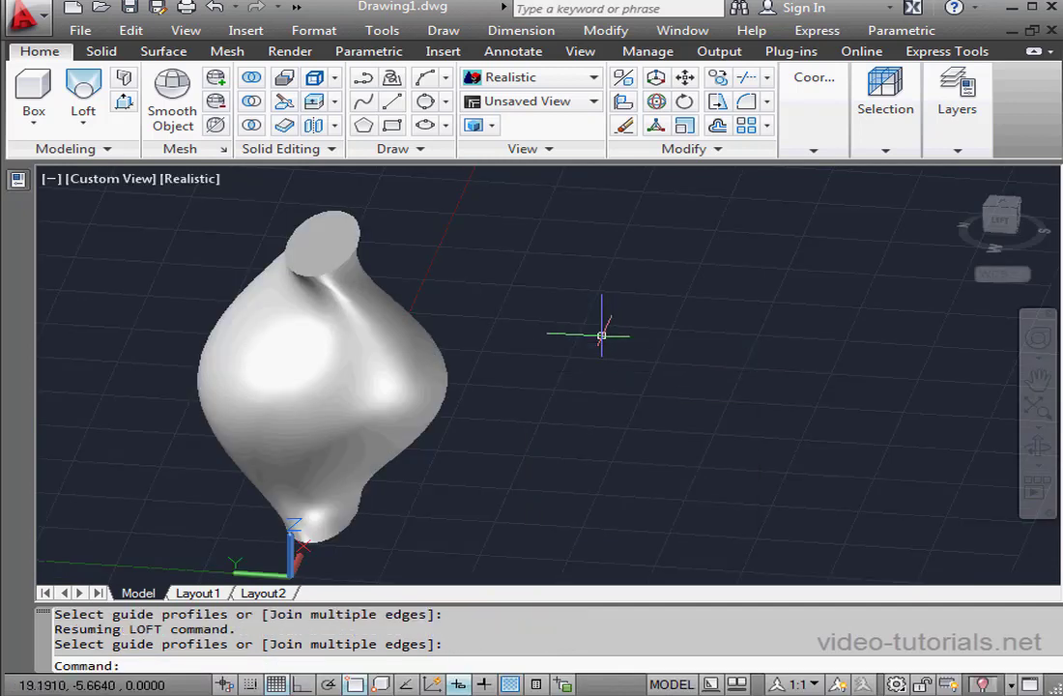
Undo the guided loft.
{"action": "left_click", "coordinate": [217, 8]}
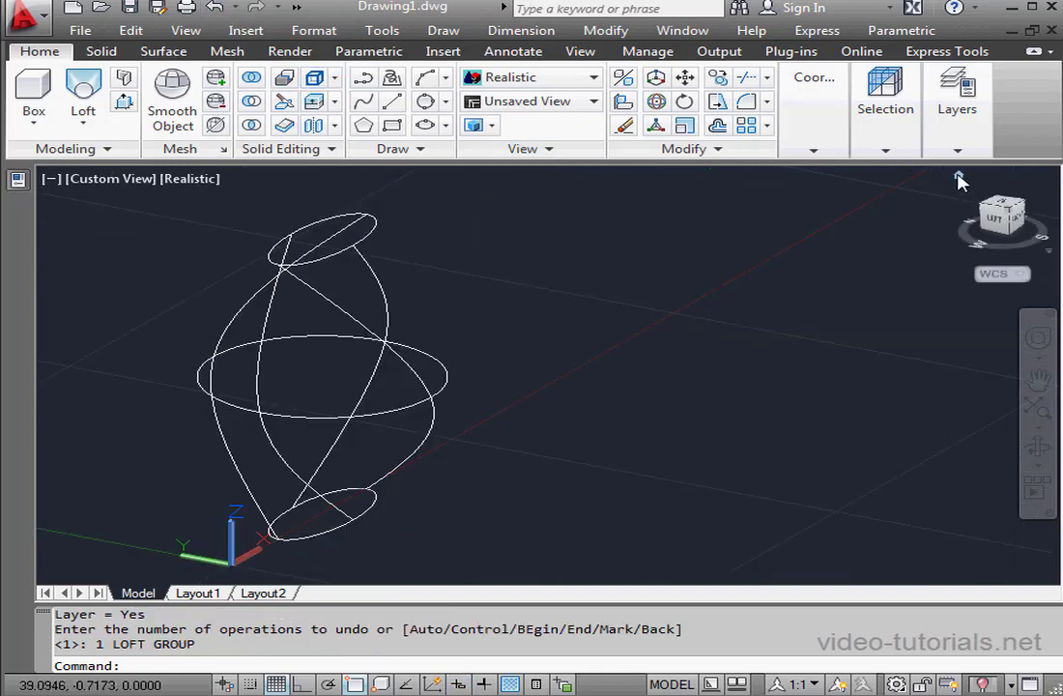
Hide the four connecting splines so that only the two ellipses and the circle are displayed.
{"action": "left_click", "coordinate": [959, 178]}
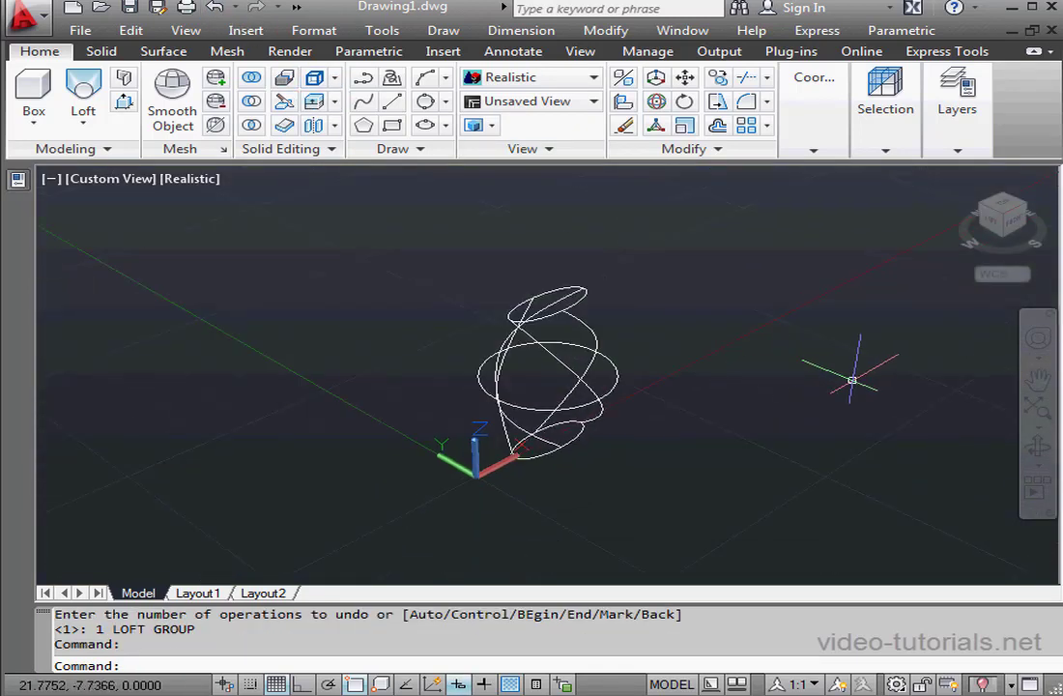
{"action": "middle_click_drag", "start_coordinate": [851, 380], "coordinate": [546, 372]}
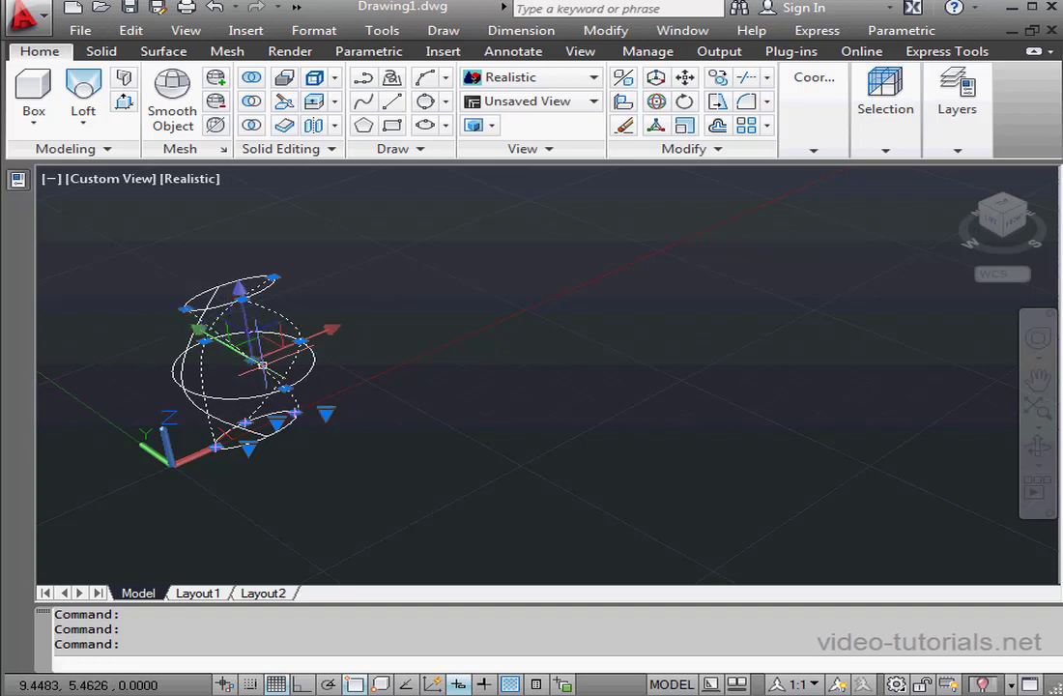
{"action": "right_click", "coordinate": [454, 530]}
{"action": "mouse_move", "coordinate": [566, 170]}
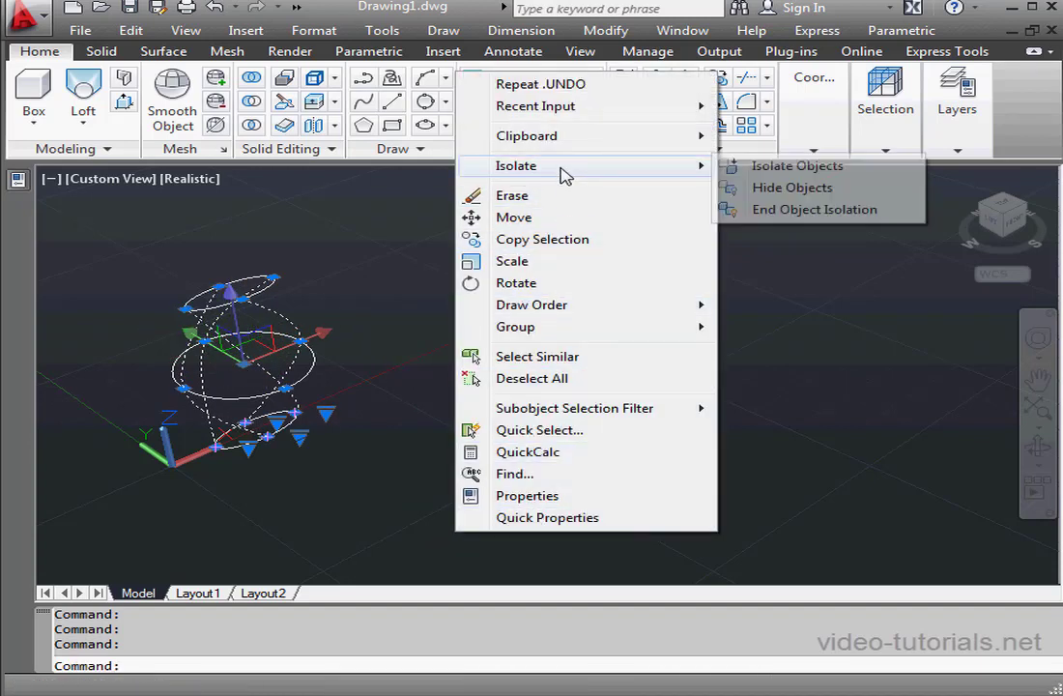
{"action": "left_click", "coordinate": [831, 190]}
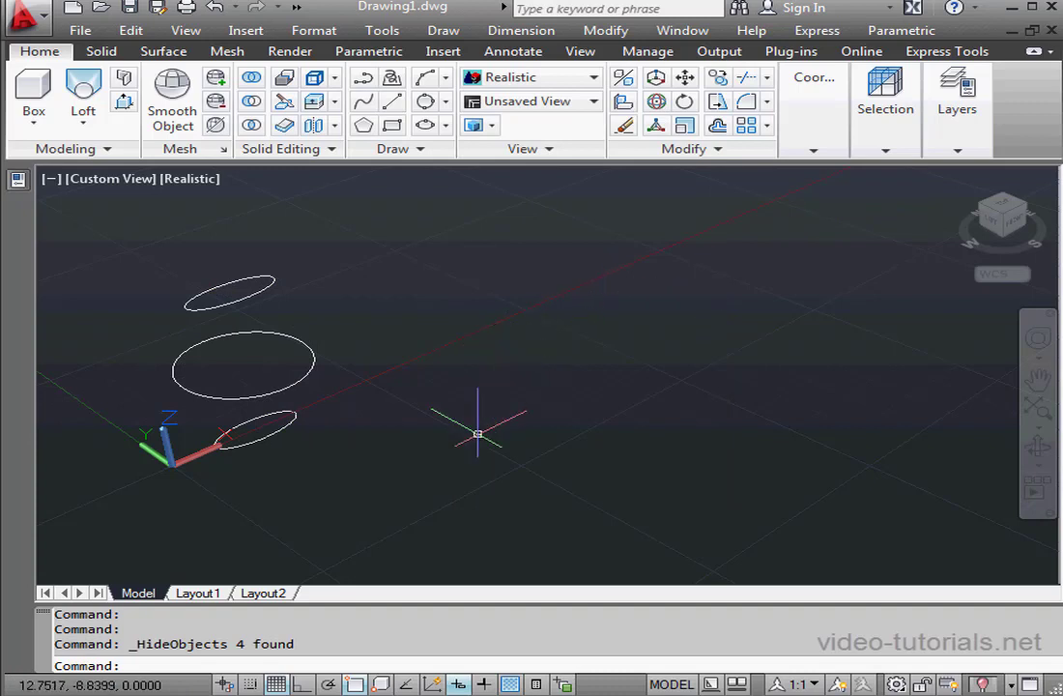
Copy both ellipses and the circle 20 units roughly toward negative Y, using the lower ellipse's center as base point.
{"action": "middle_click_drag", "start_coordinate": [477, 476], "coordinate": [442, 430]}
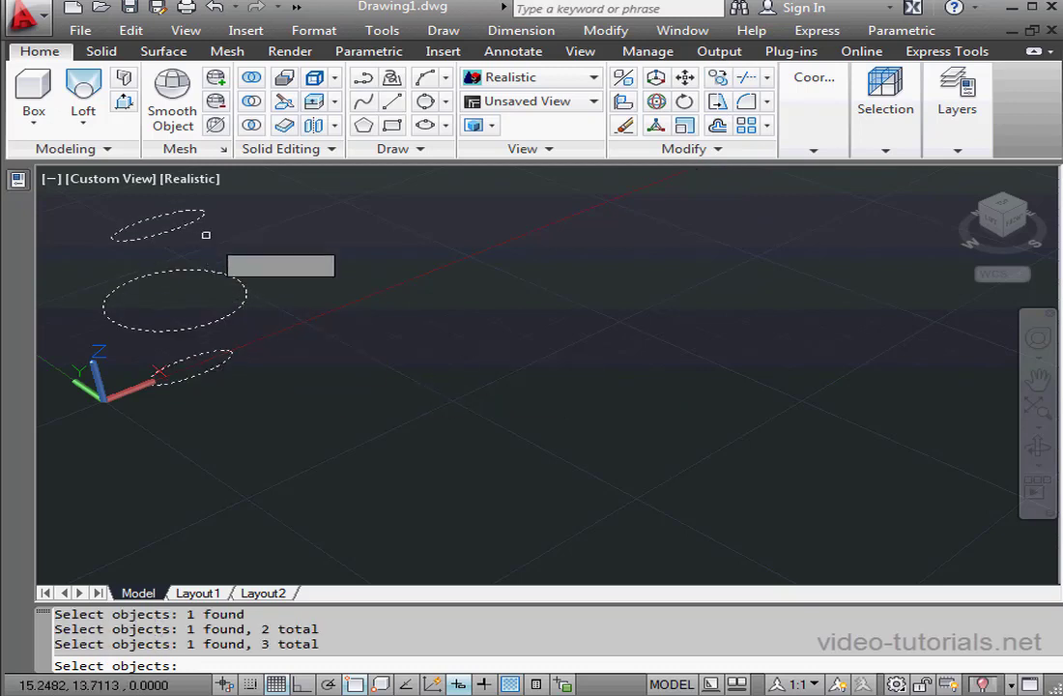
{"action": "key", "text": "Return"}
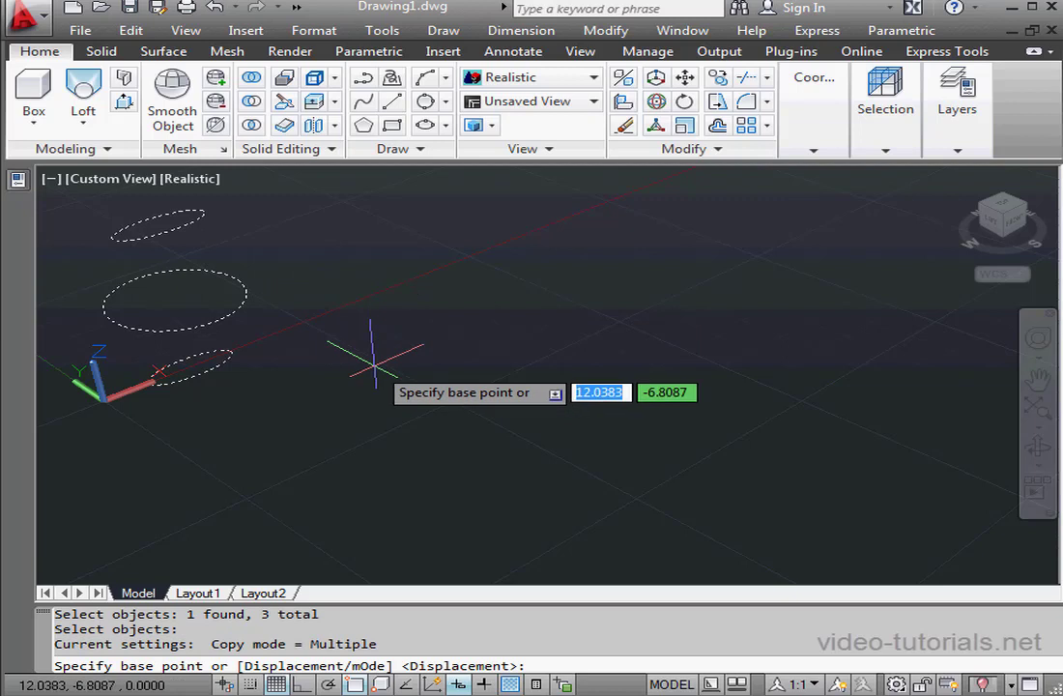
{"action": "left_click", "coordinate": [190, 365]}
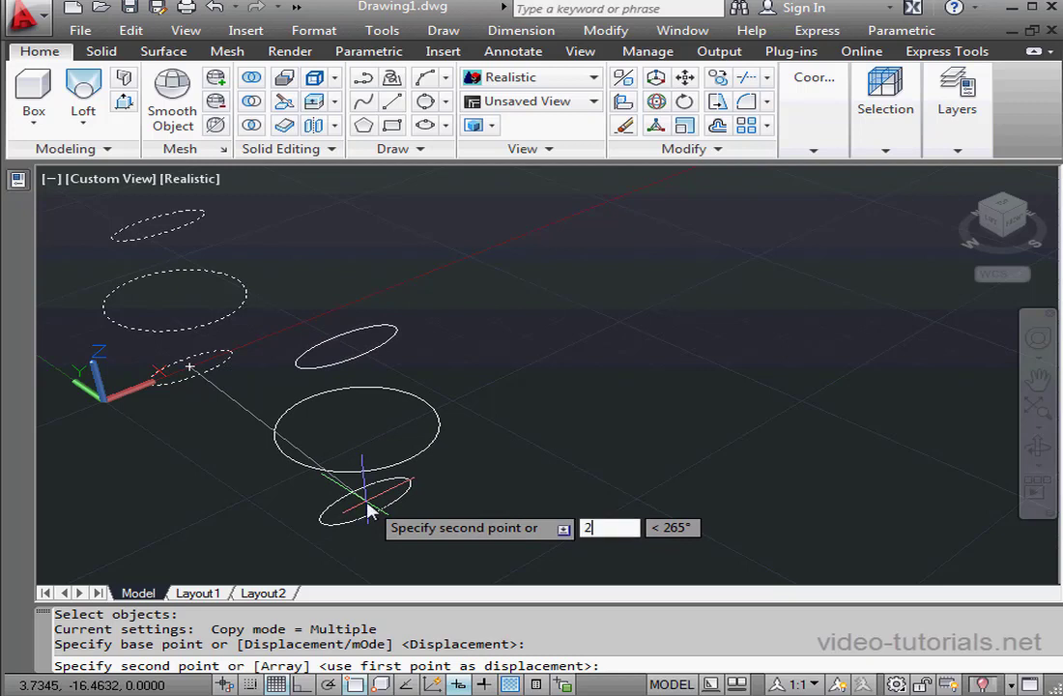
{"action": "type", "text": "20"}
{"action": "key", "text": "Return"}
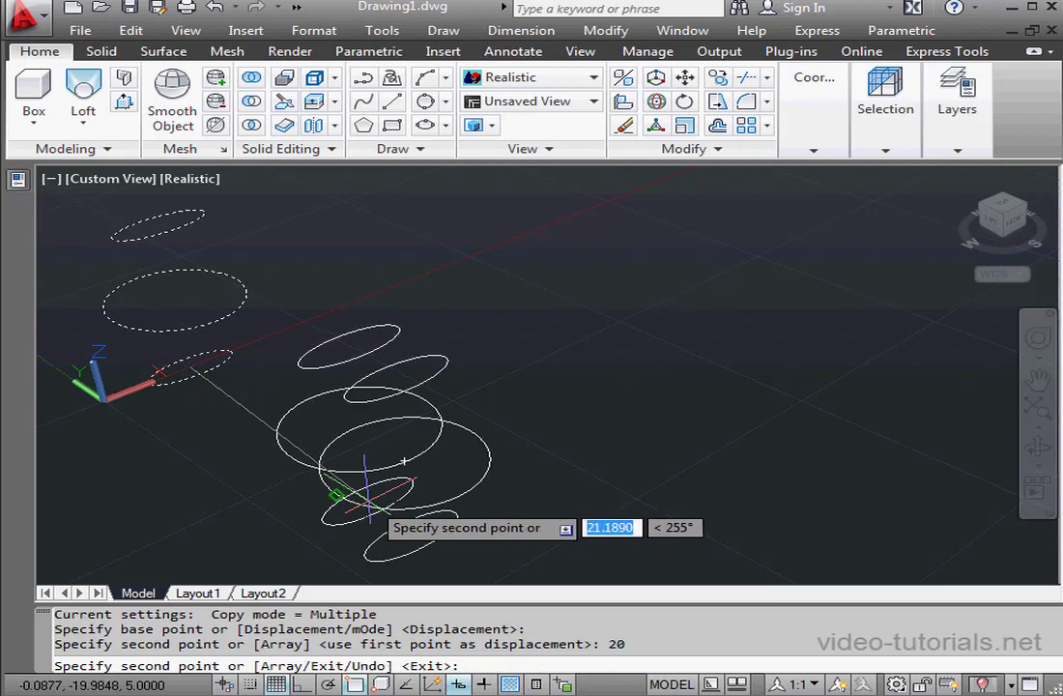
{"action": "right_click", "coordinate": [564, 464]}
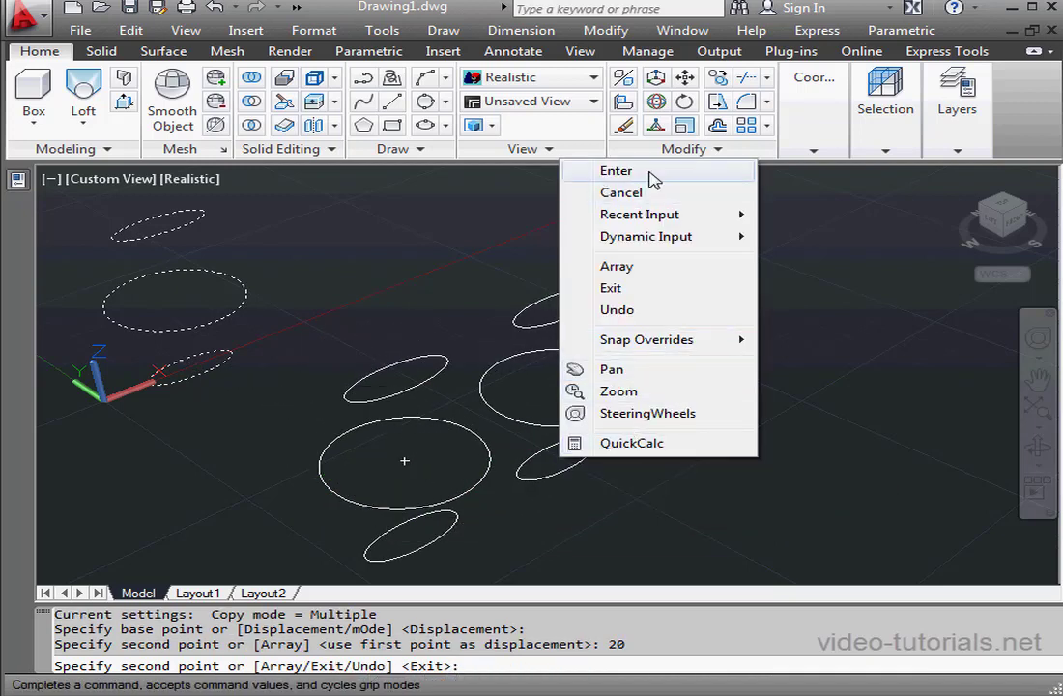
{"action": "left_click", "coordinate": [654, 180]}
Draw a closed fit spline up through the centers of the original three profiles and down through the centers of the three copies.
{"action": "middle_click_drag", "start_coordinate": [452, 456], "coordinate": [415, 417], "text": "shift"}
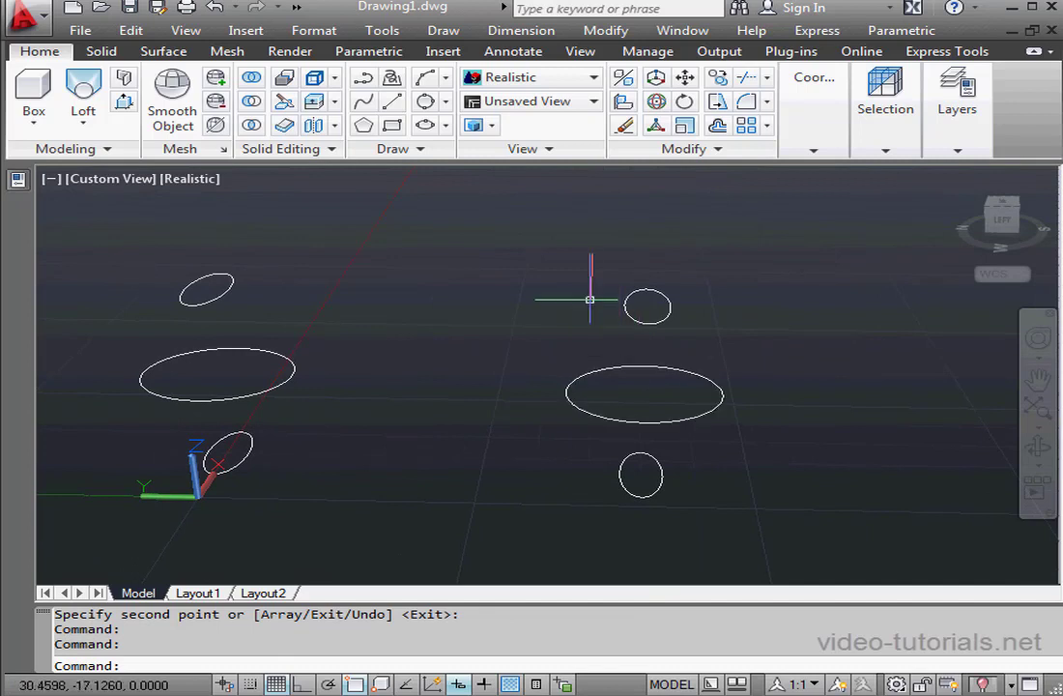
{"action": "left_click", "coordinate": [367, 102]}
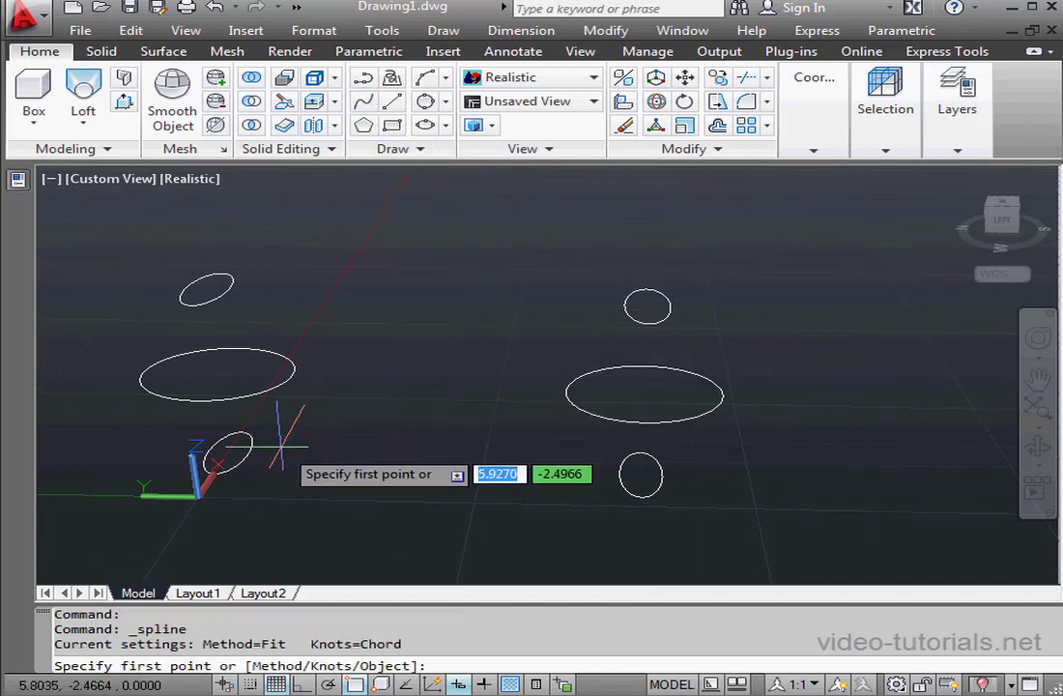
{"action": "left_click", "coordinate": [229, 450]}
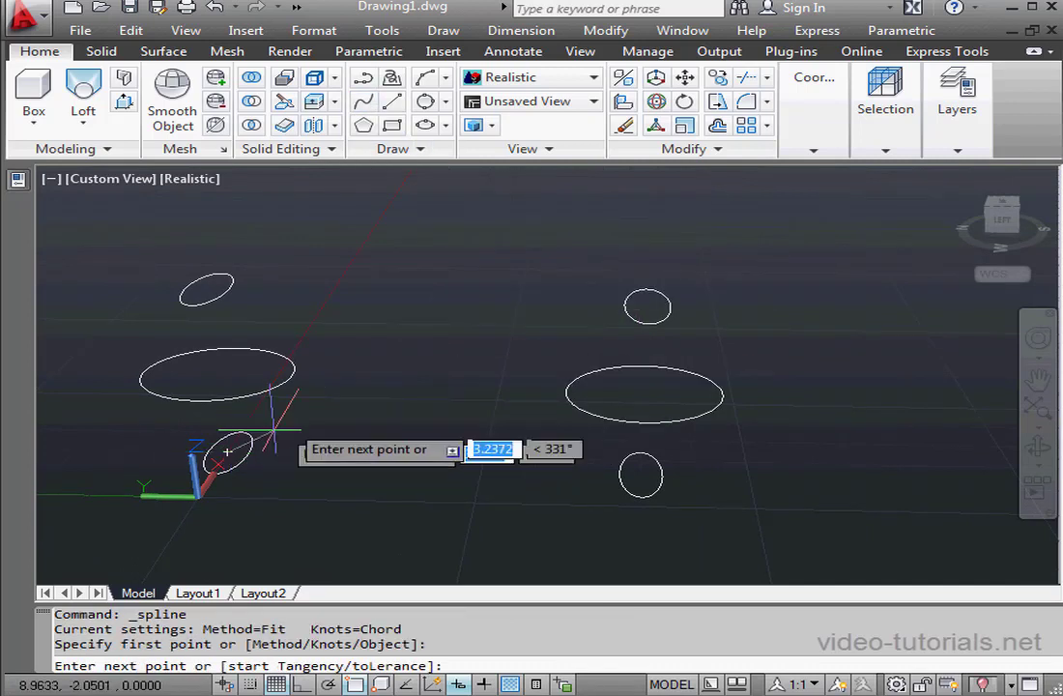
{"action": "left_click", "coordinate": [216, 372]}
{"action": "left_click", "coordinate": [206, 288]}
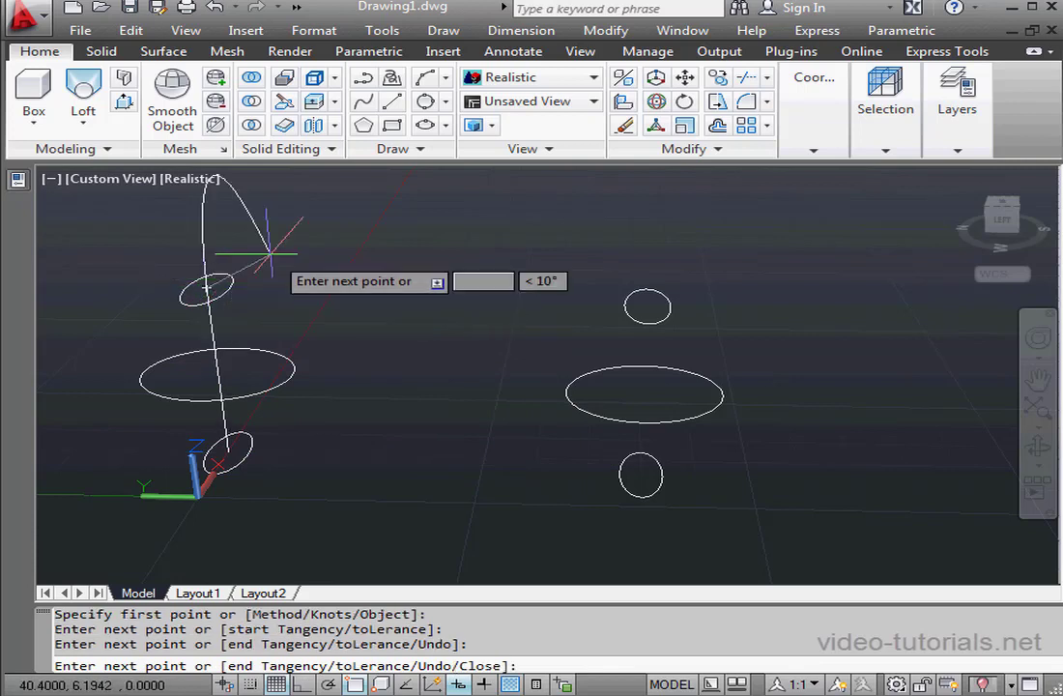
{"action": "left_click", "coordinate": [647, 305]}
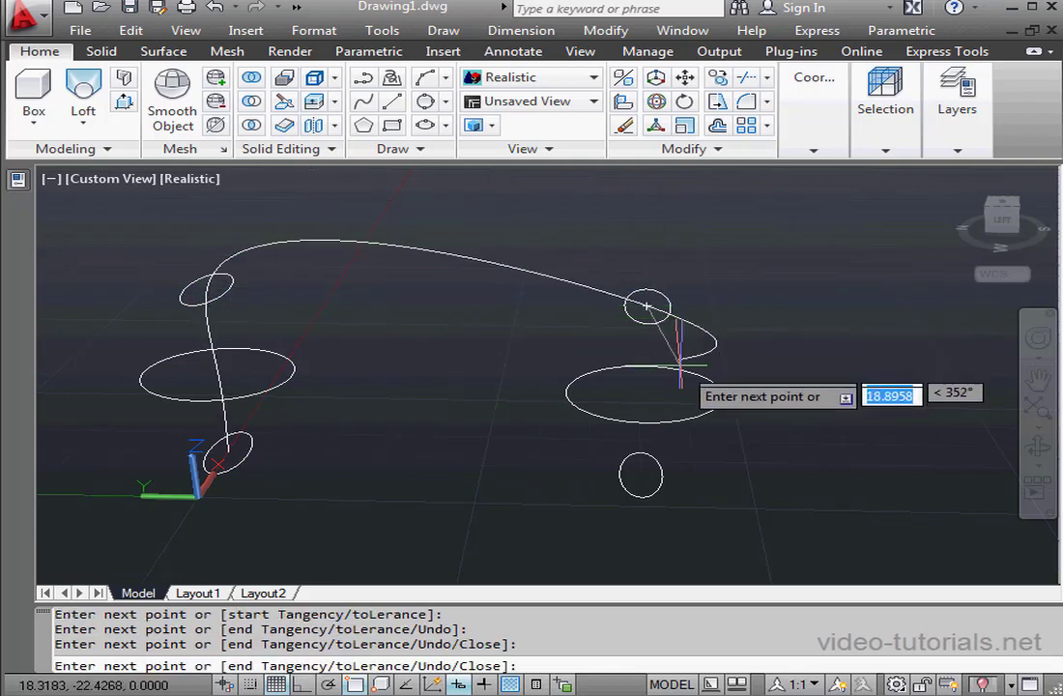
{"action": "left_click", "coordinate": [644, 392]}
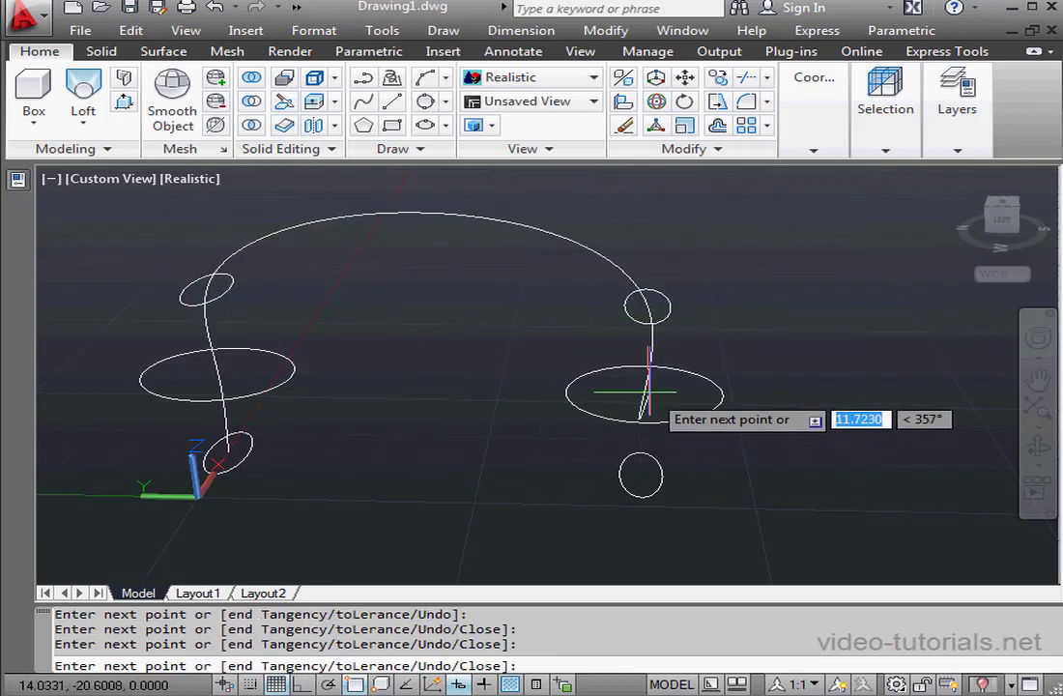
{"action": "right_click", "coordinate": [569, 469]}
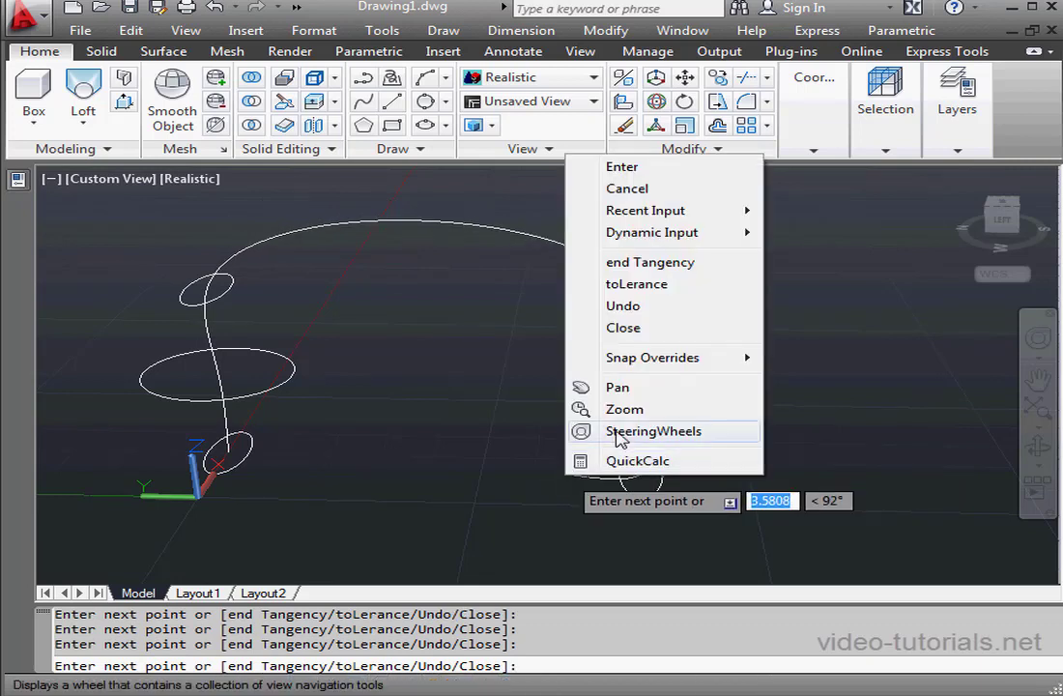
{"action": "left_click", "coordinate": [623, 327]}
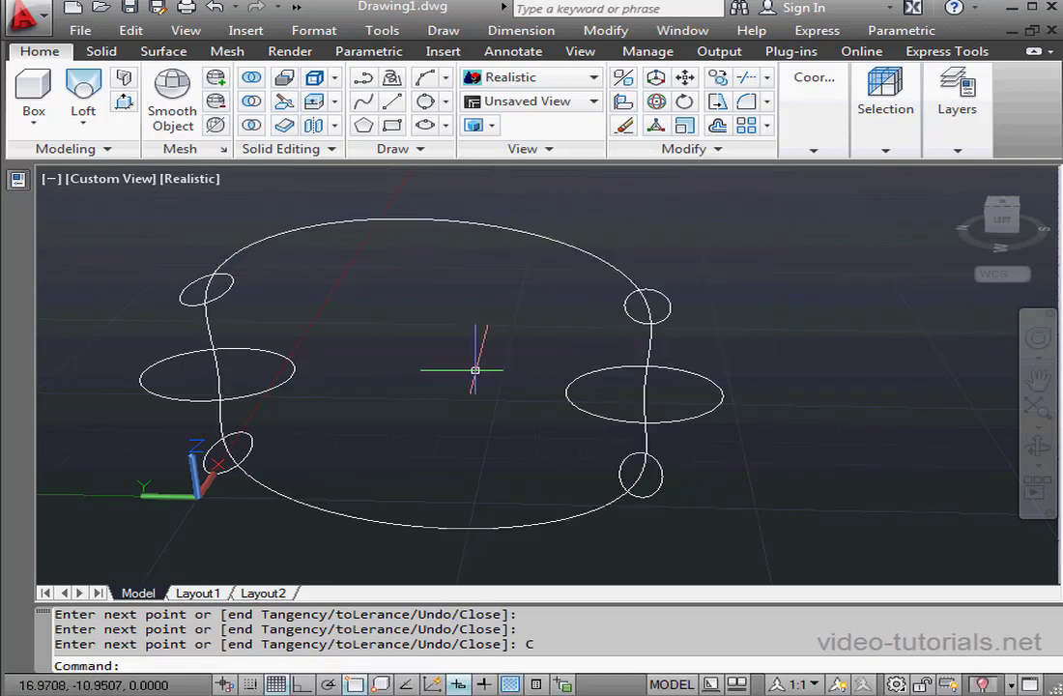
Start a solid loft through the original lower ellipse, circle and upper ellipse, followed by the copied upper ellipse, circle and lower ellipse.
{"action": "middle_click_drag", "start_coordinate": [521, 381], "coordinate": [462, 380], "text": "shift"}
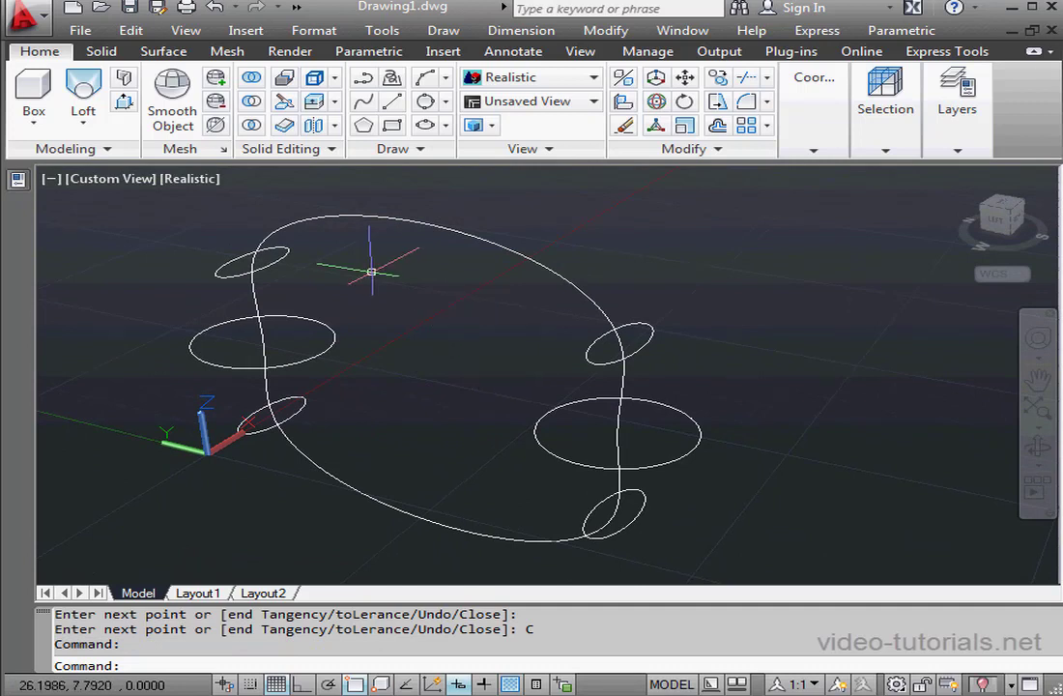
{"action": "left_click", "coordinate": [83, 92]}
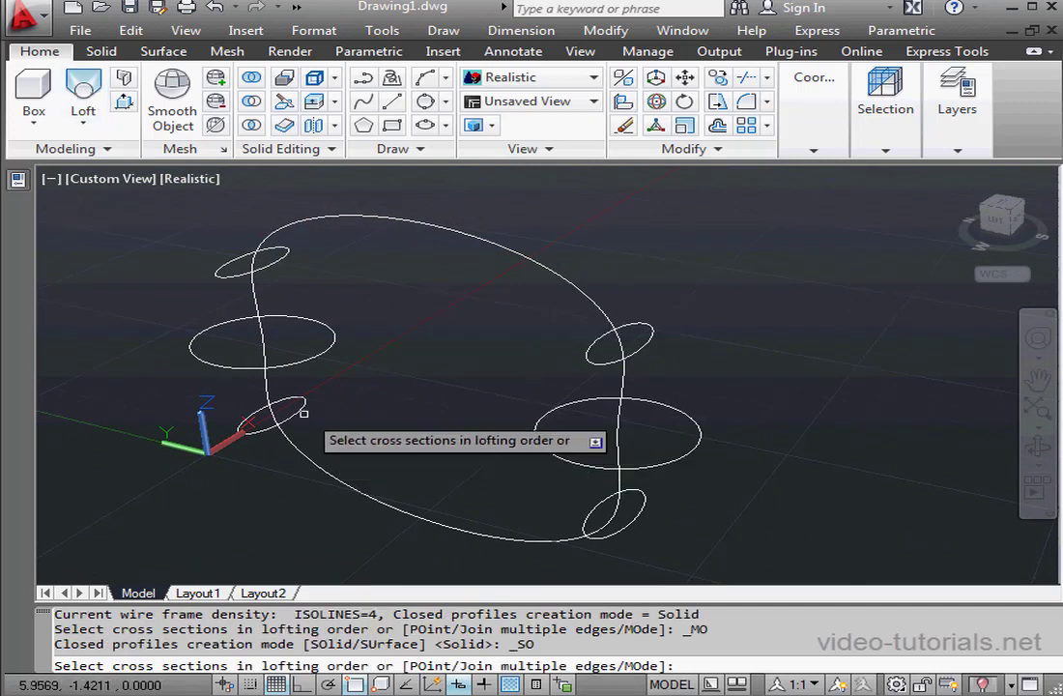
{"action": "left_click", "coordinate": [255, 419]}
{"action": "left_click", "coordinate": [333, 348]}
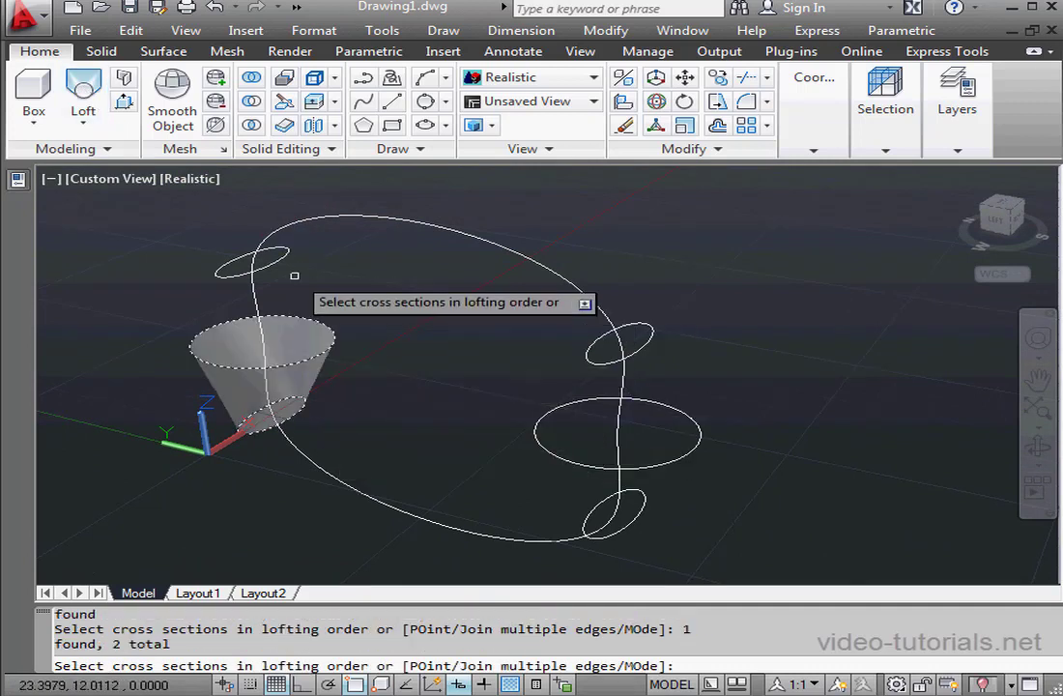
{"action": "left_click", "coordinate": [274, 266]}
{"action": "left_click", "coordinate": [610, 341]}
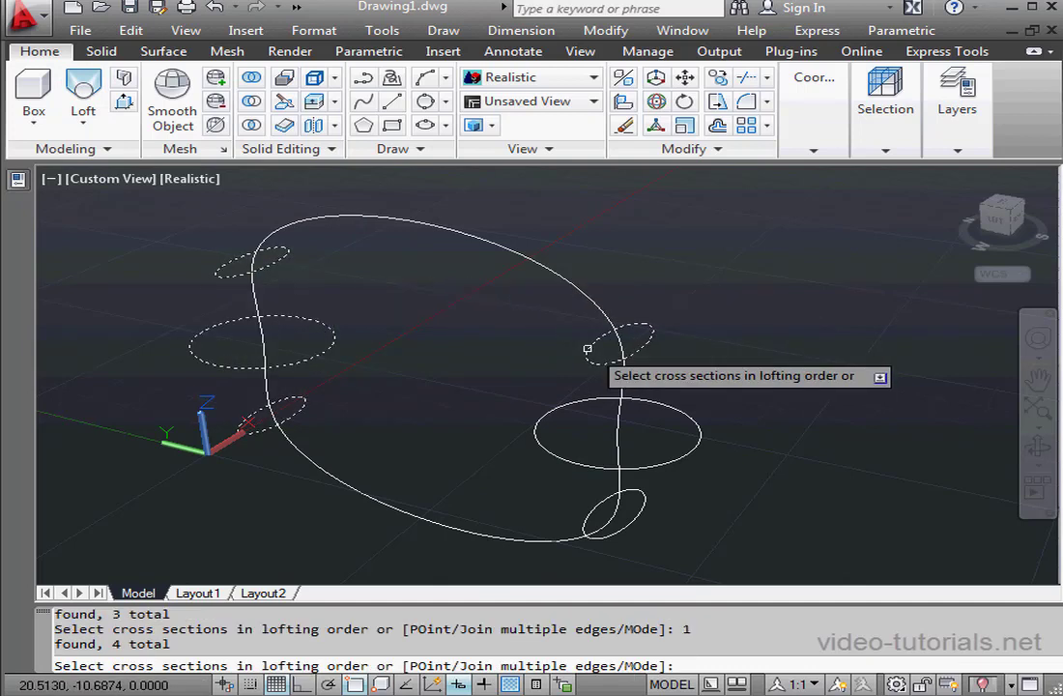
{"action": "left_click", "coordinate": [559, 410]}
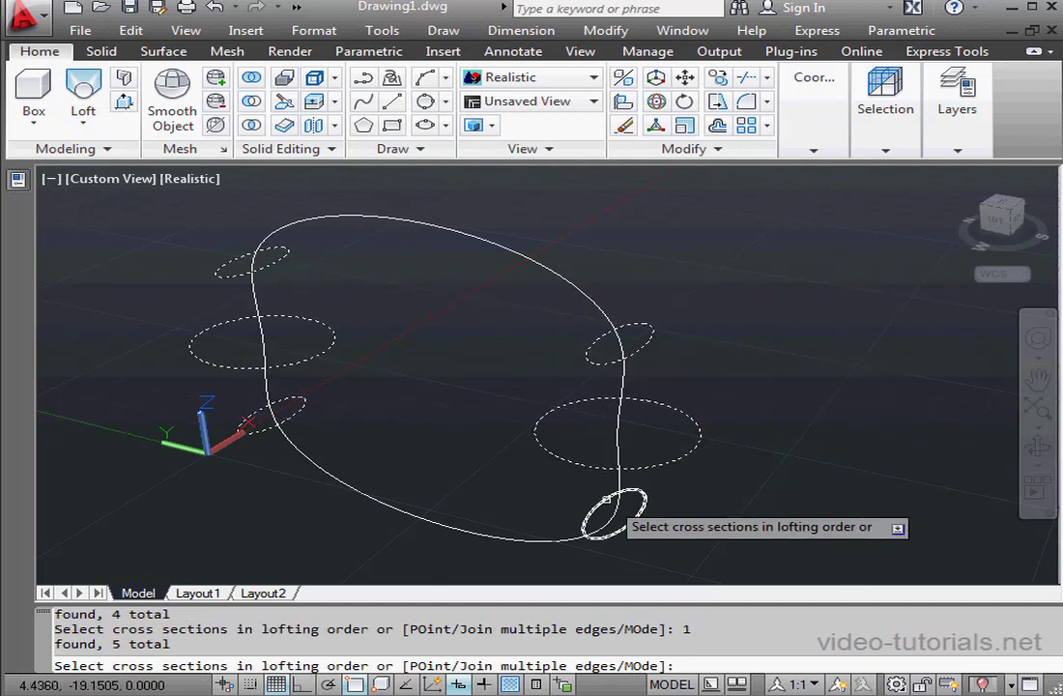
{"action": "right_click", "coordinate": [440, 342]}
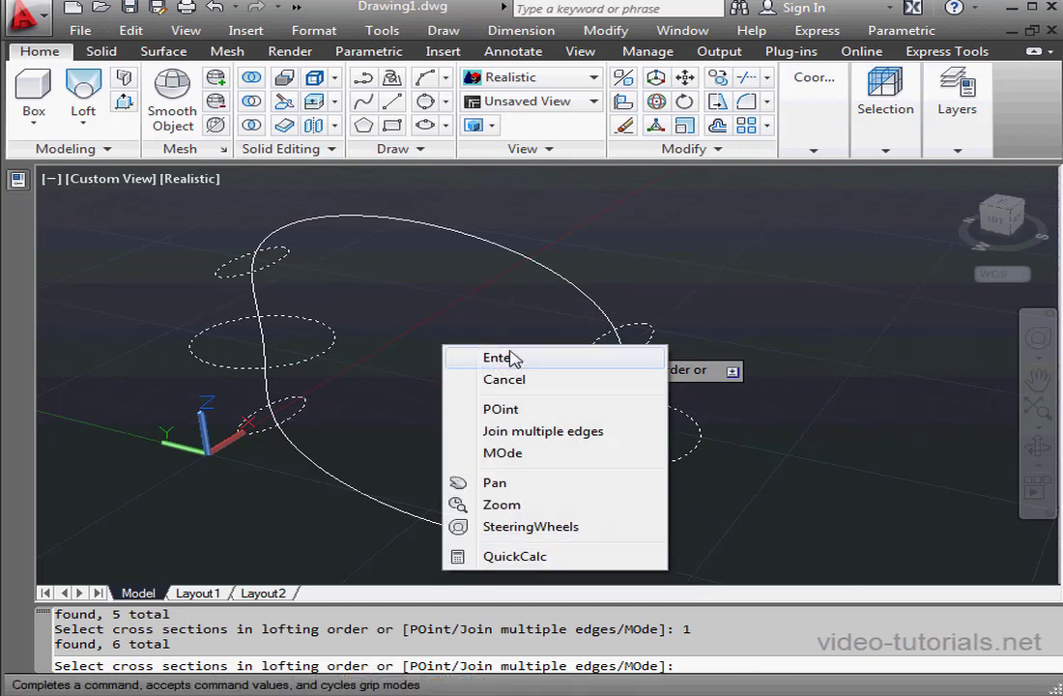
{"action": "left_click", "coordinate": [510, 358]}
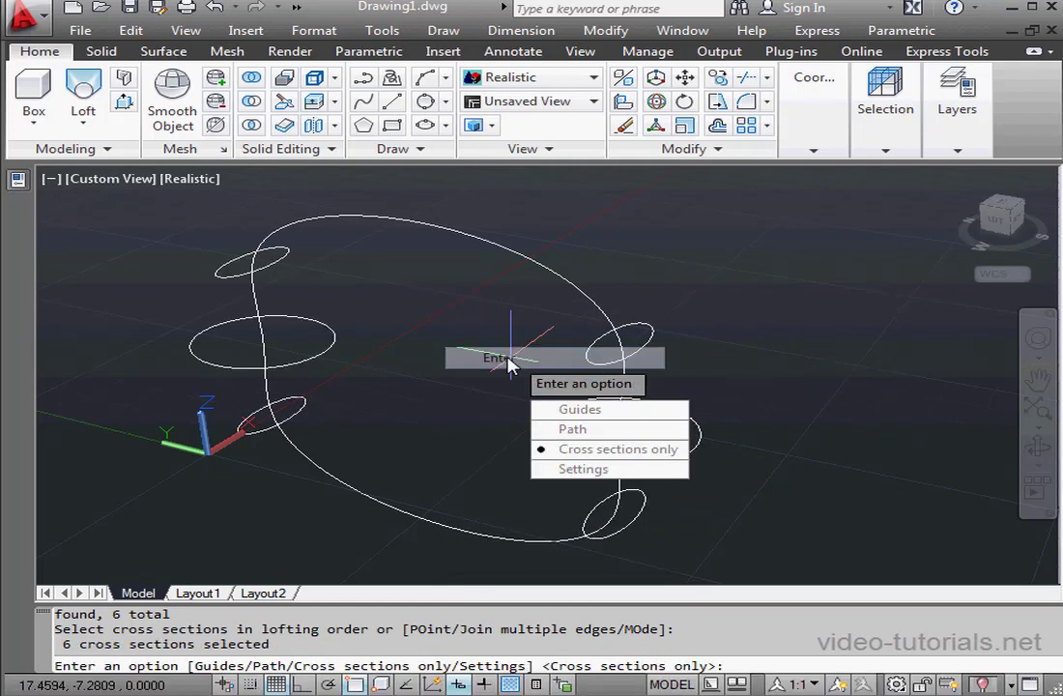
Complete the loft with the Path option, using the closed spline as the path profile.
{"action": "left_click", "coordinate": [572, 429]}
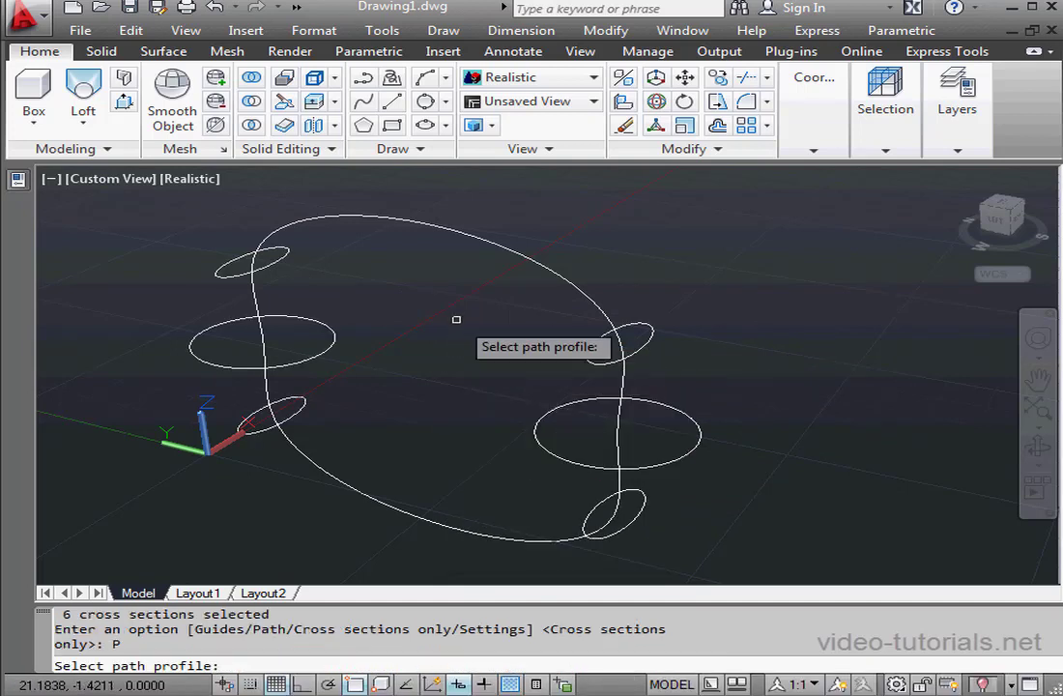
{"action": "left_click", "coordinate": [510, 246]}
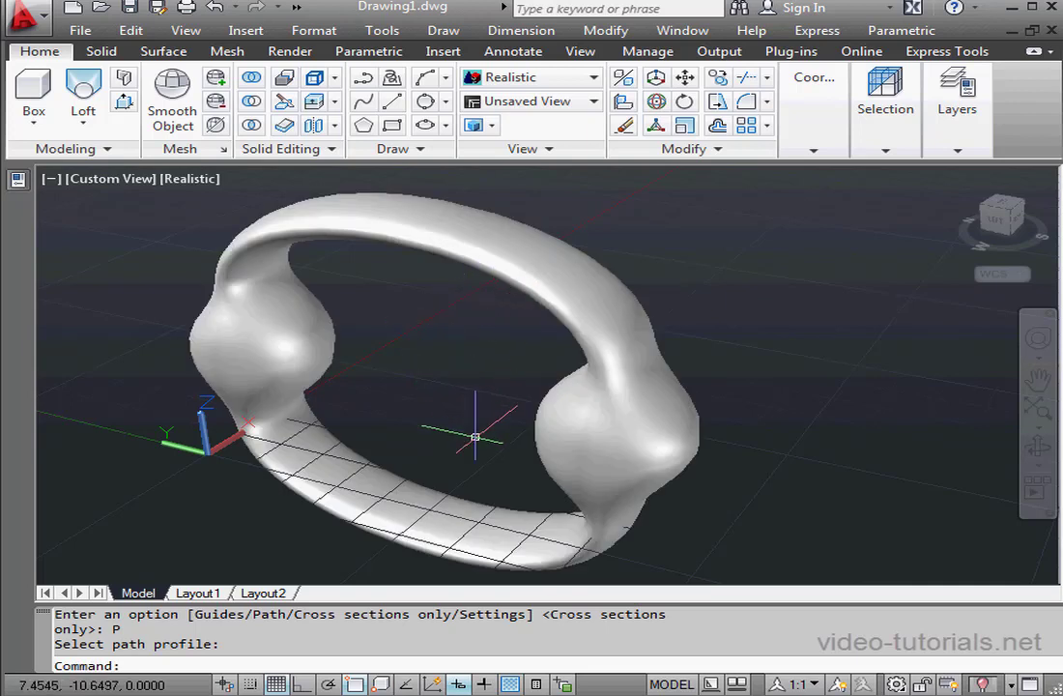
{"action": "middle_click_drag", "start_coordinate": [474, 436], "coordinate": [538, 450], "text": "shift"}
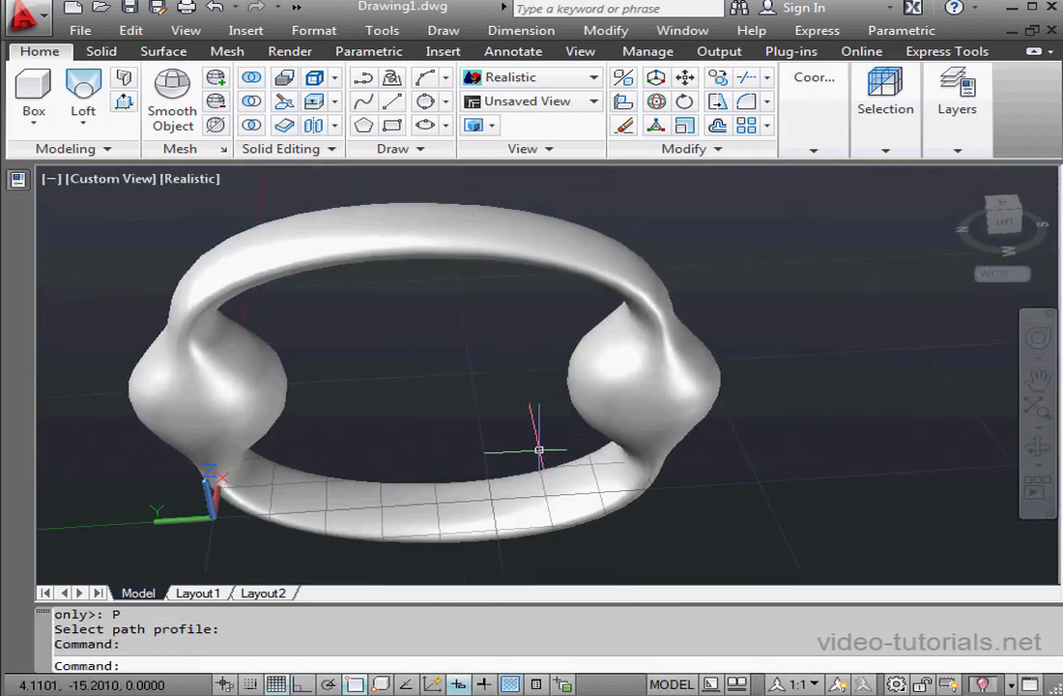